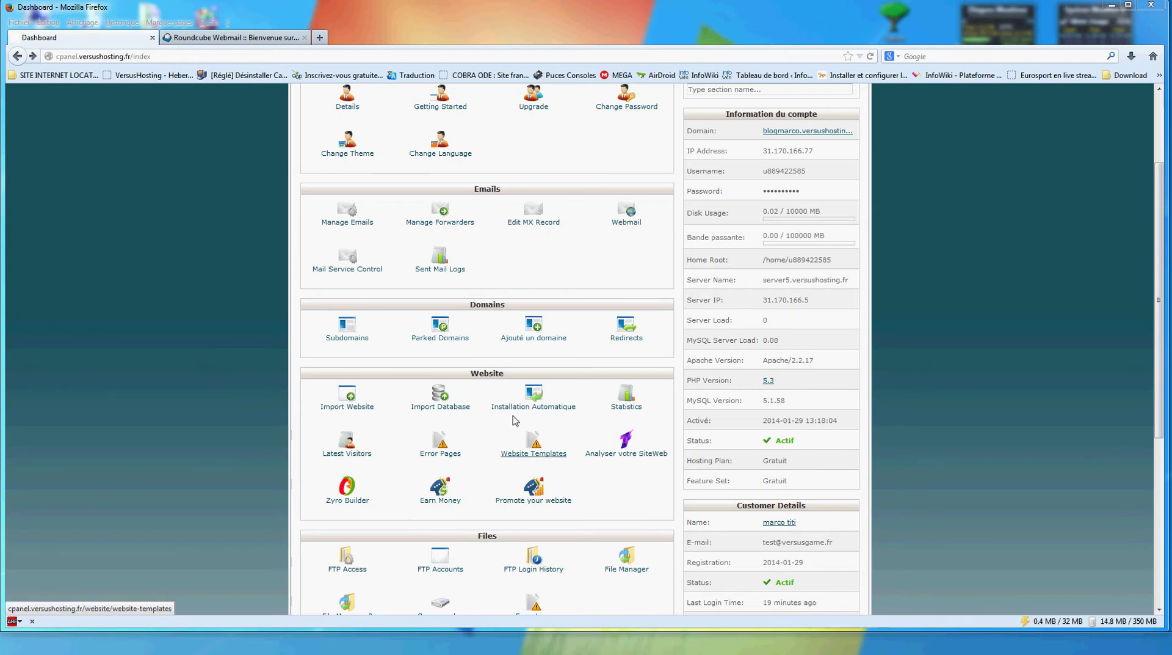
Open the hosting account's automatic installer and choose WordPress from the blog applications
click(535, 398)
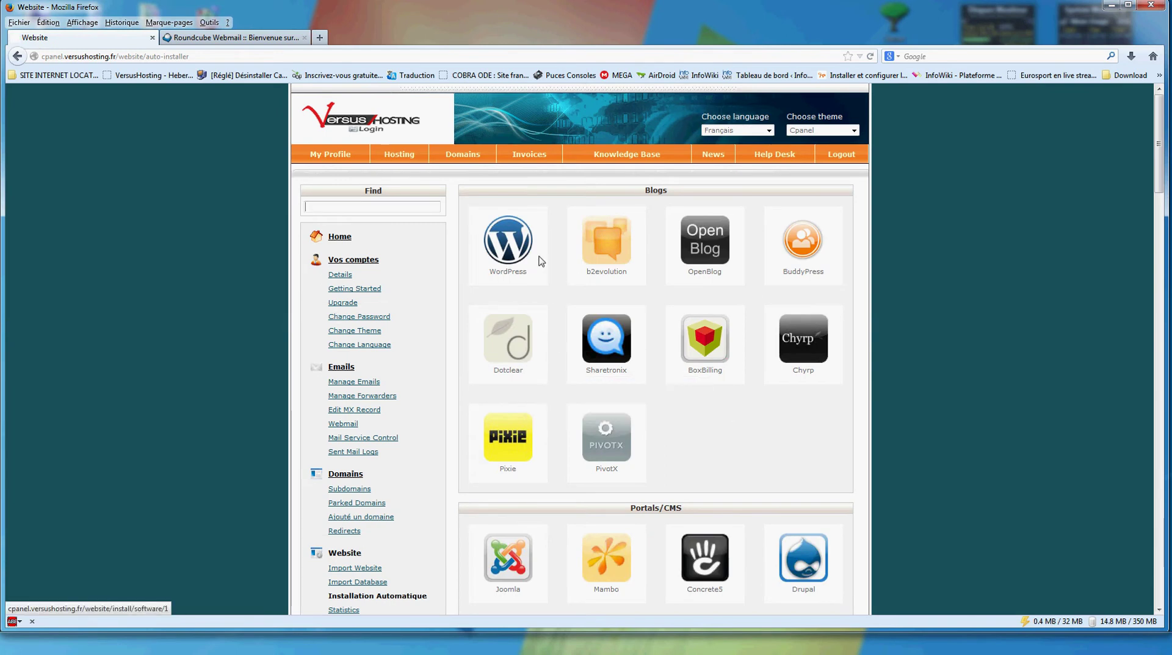
mouse_move(529, 251)
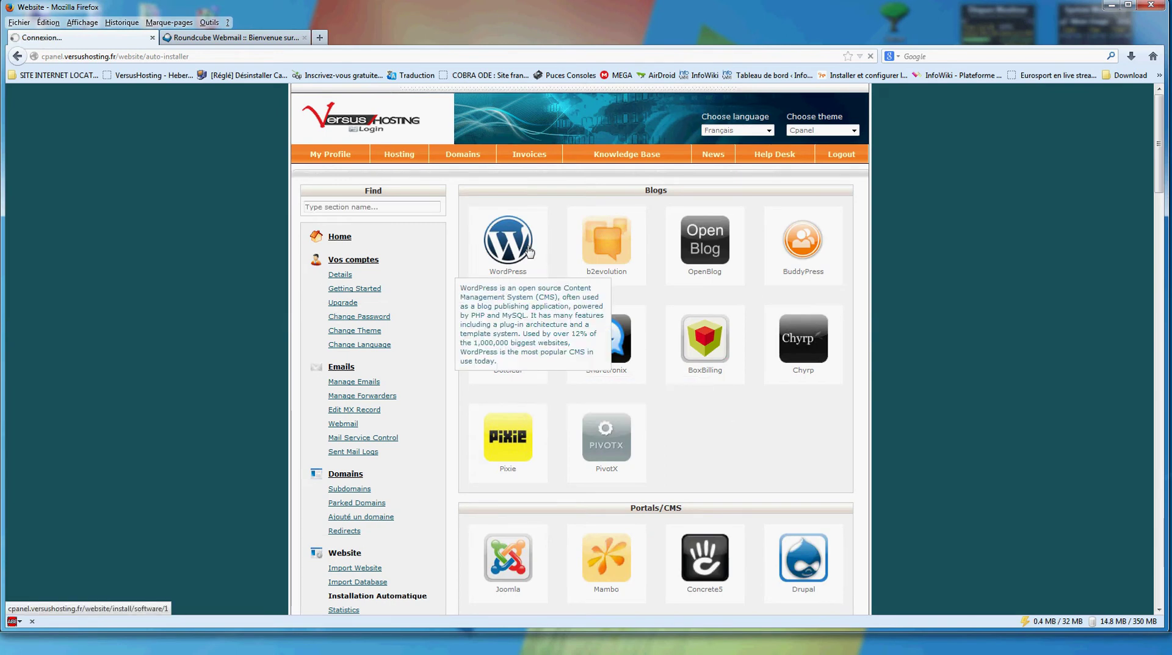
click(529, 252)
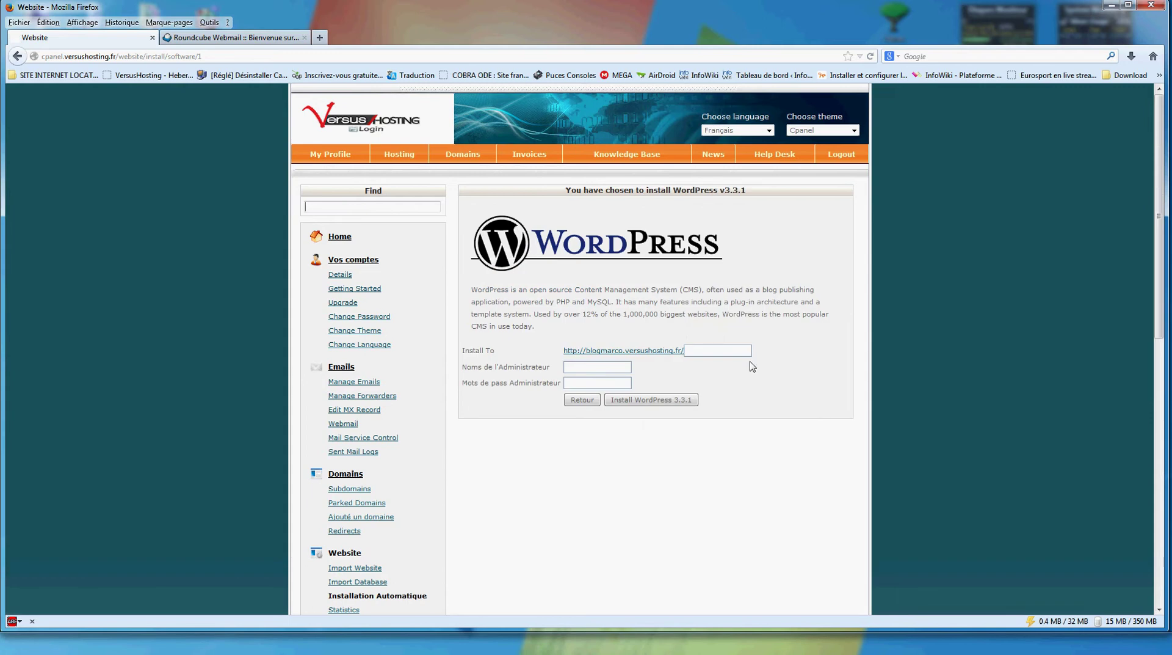
Install WordPress 3.3.1 at the domain root with the administrator name and administrator password filled in, accepting the directory overwrite
click(721, 350)
click(583, 368)
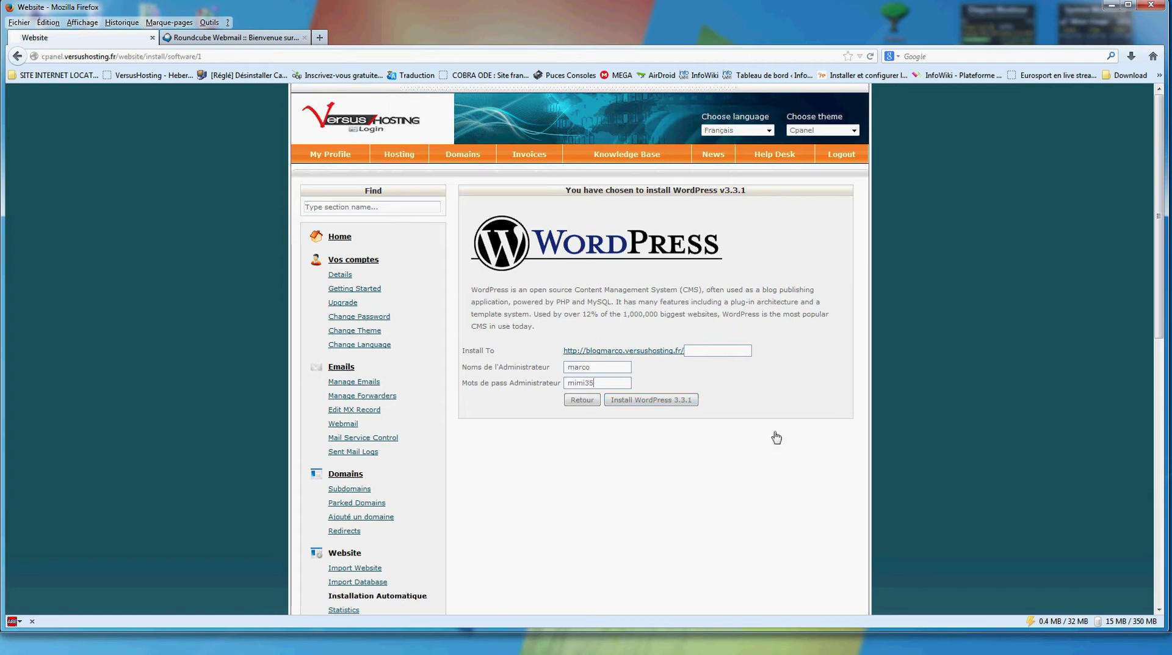
click(677, 403)
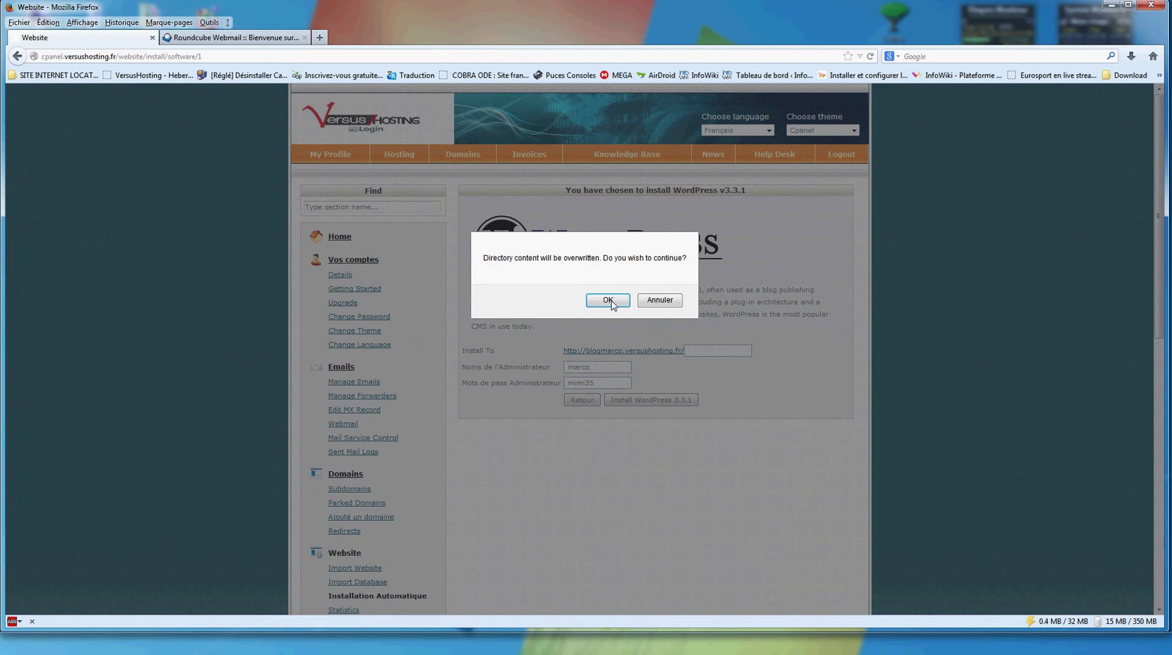
click(608, 300)
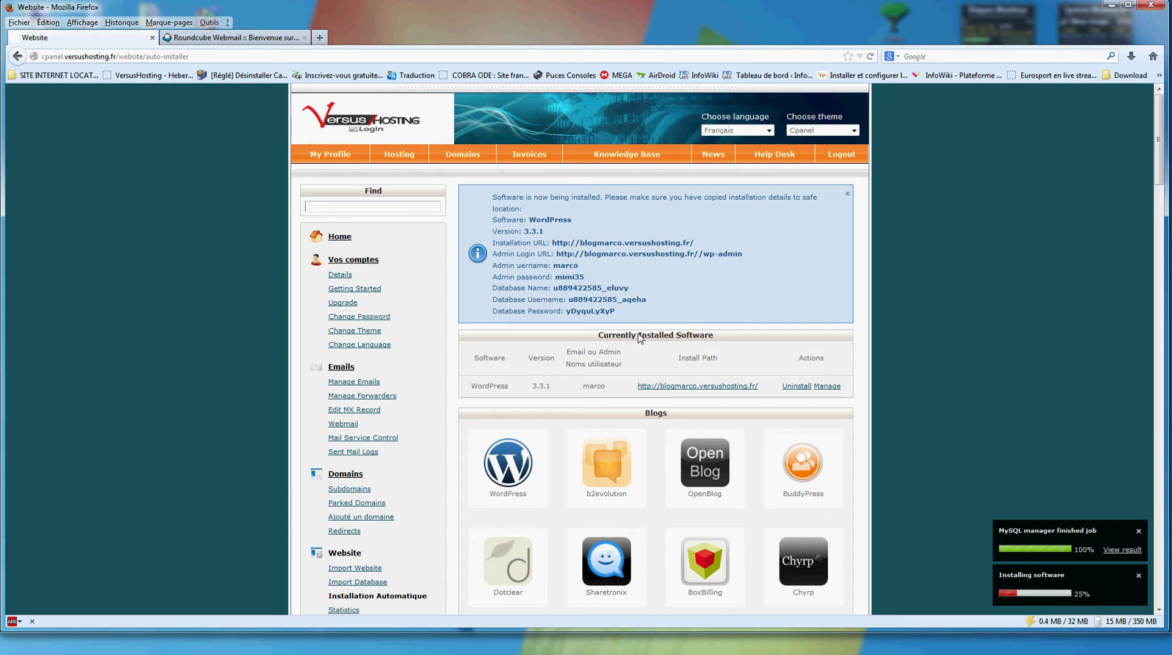
Select and copy the full WordPress installation details, from the notice's first line to the database password
drag(618, 312, 607, 314)
click(607, 313)
drag(615, 312, 496, 200)
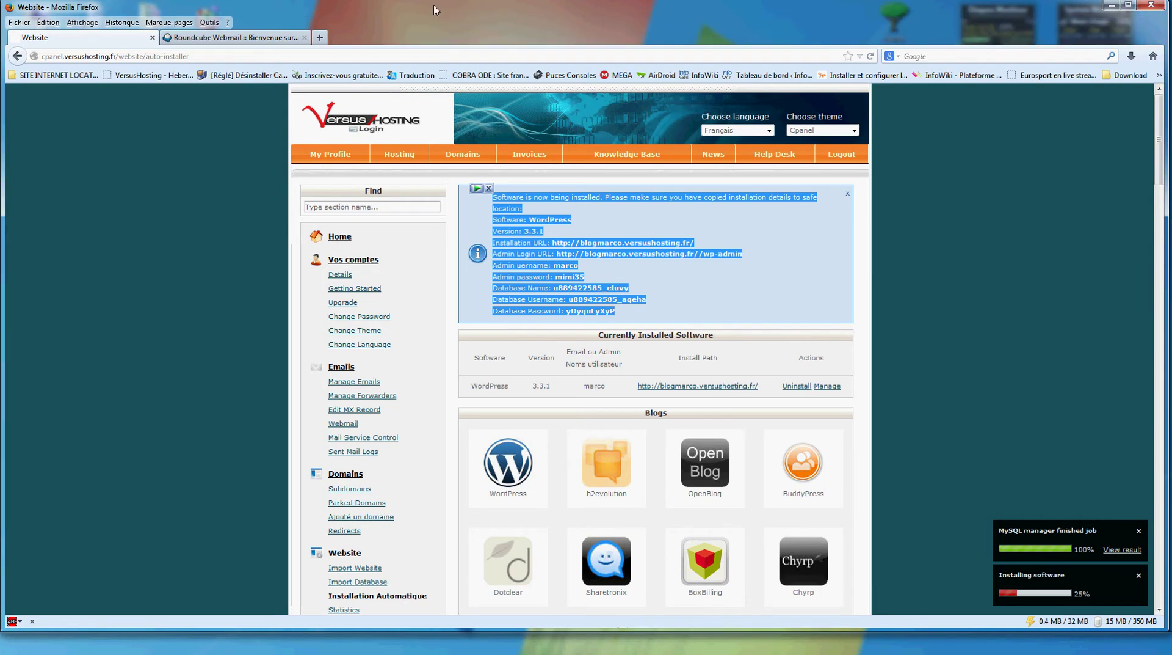
Check the contents of the old text document on the desktop, then close and delete it
key(super+d)
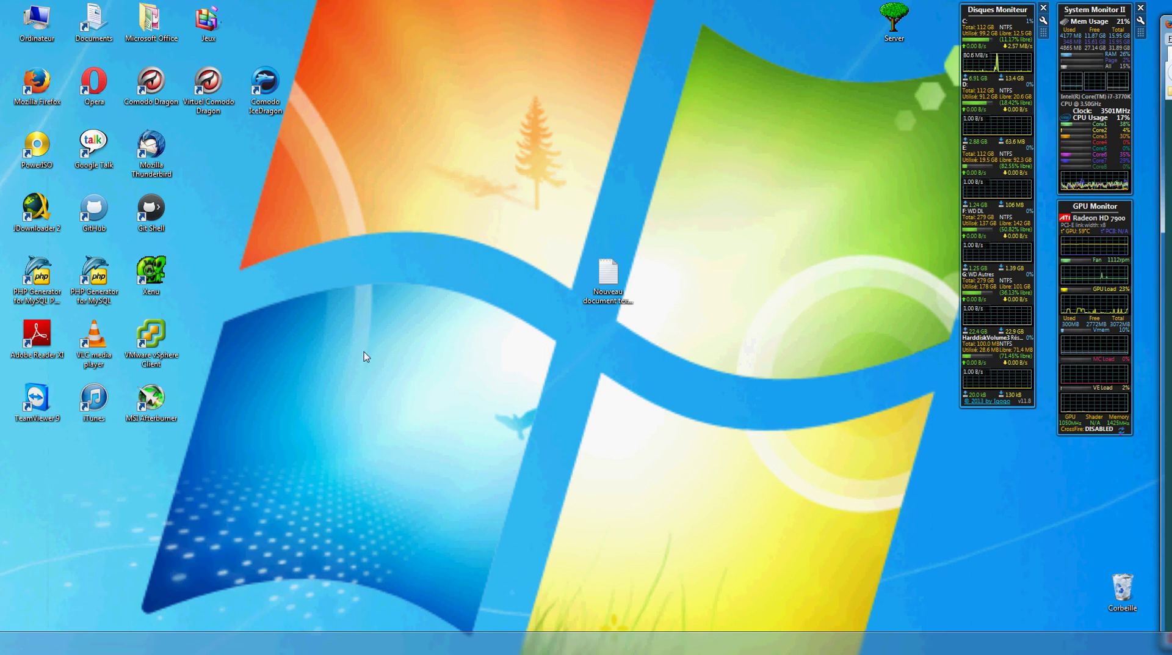
click(608, 303)
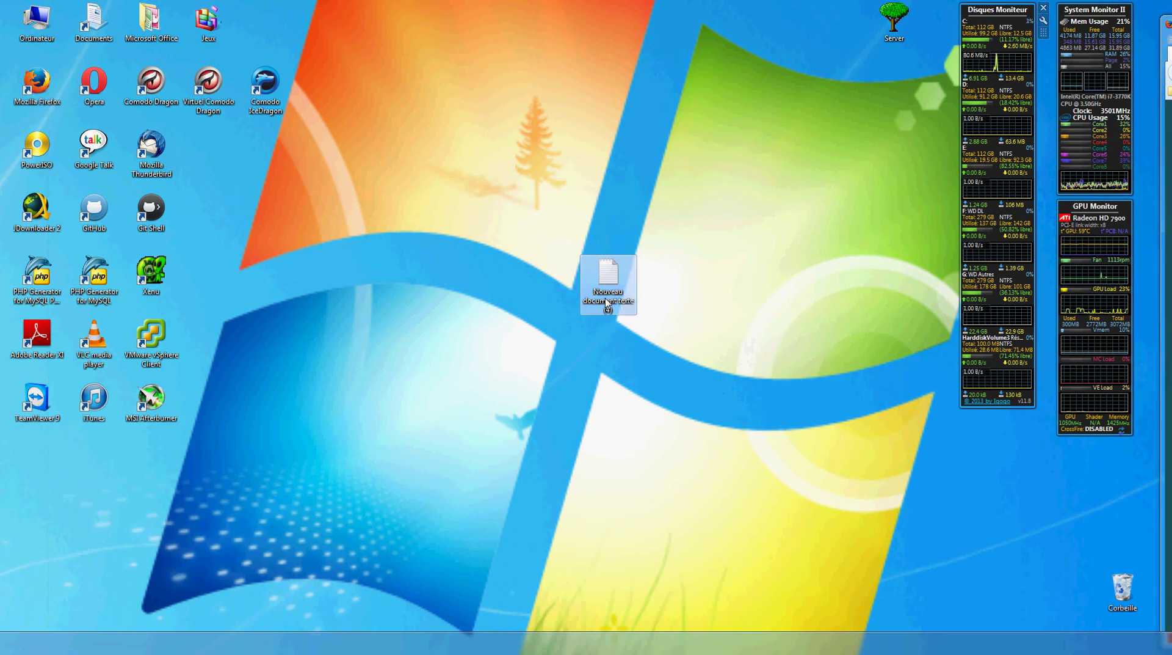
double_click(608, 293)
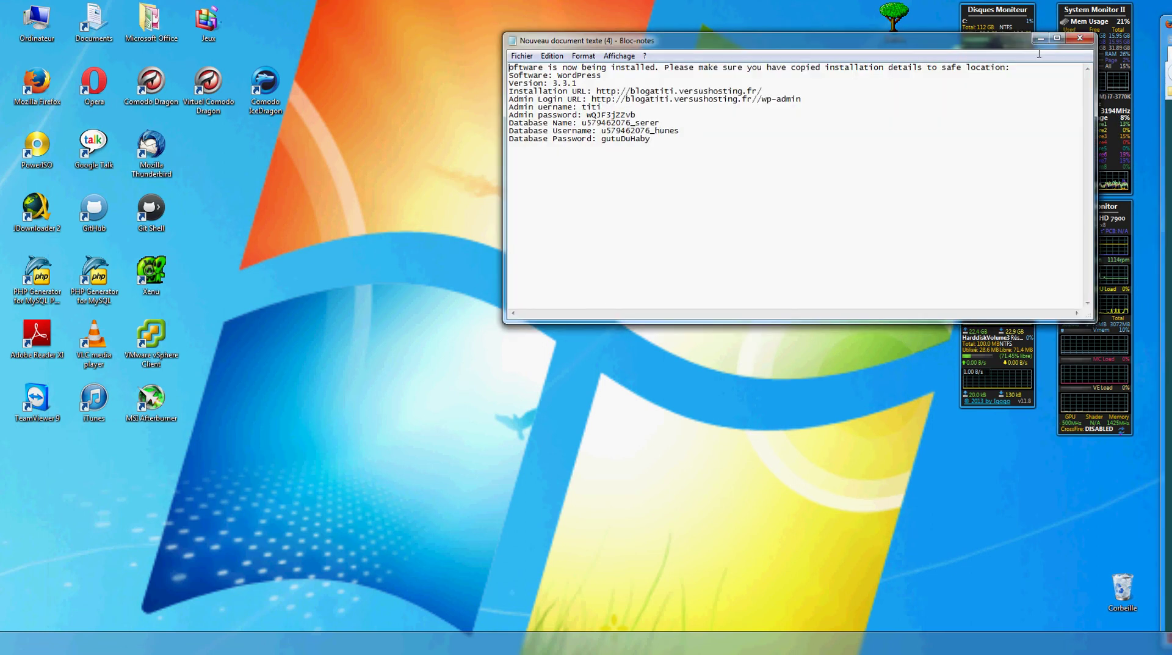
click(1080, 37)
click(580, 334)
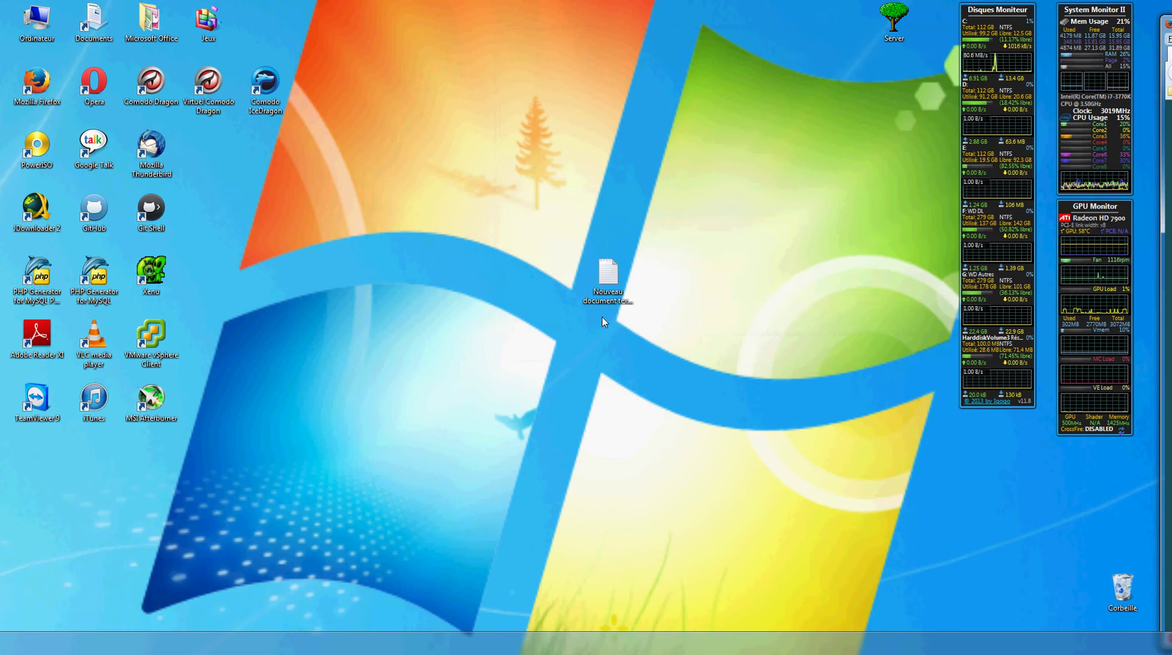
click(607, 281)
key(Delete)
key(Return)
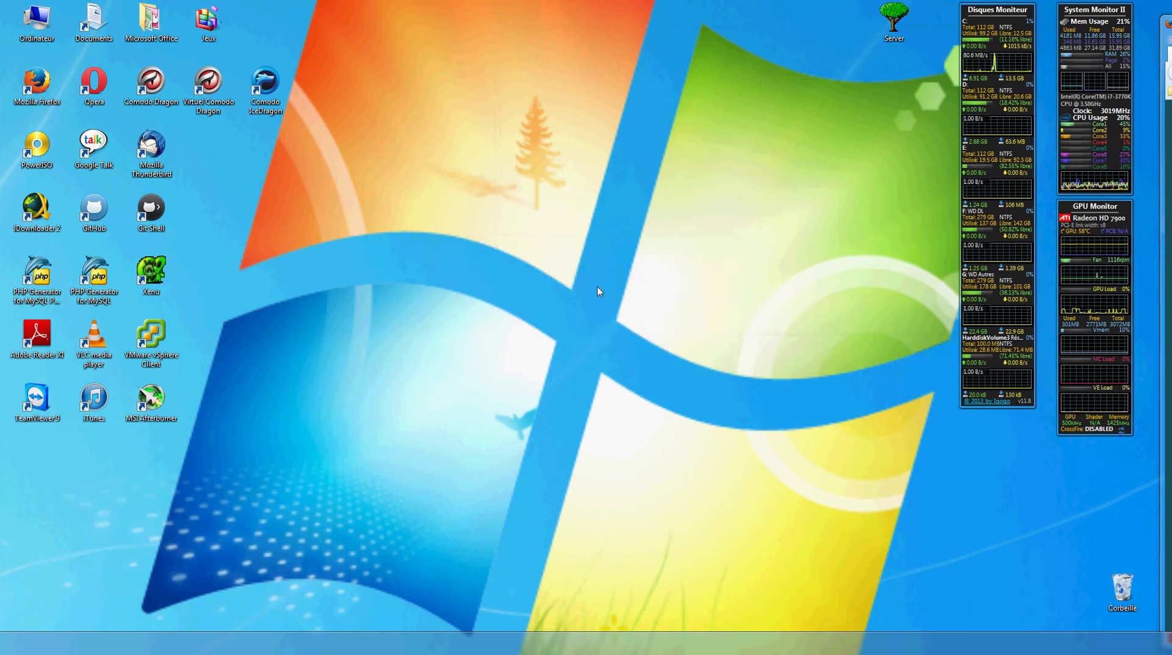
Create a new text document on the desktop and paste in the installation details, including the admin and database passwords
right_click(558, 269)
mouse_move(608, 397)
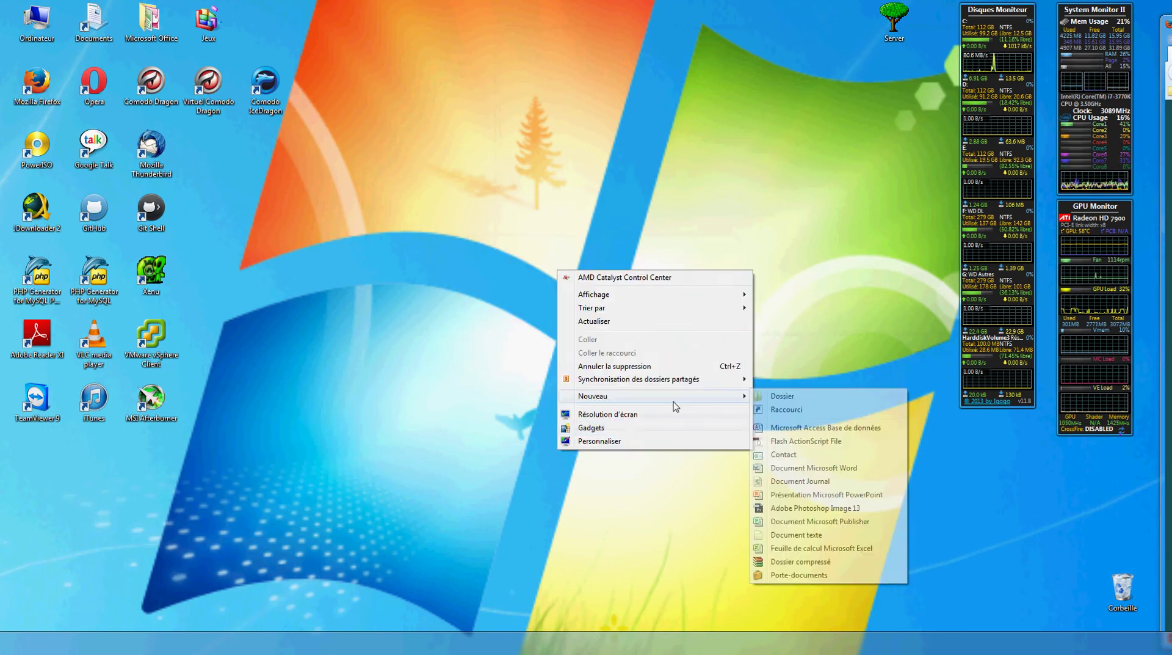
click(793, 532)
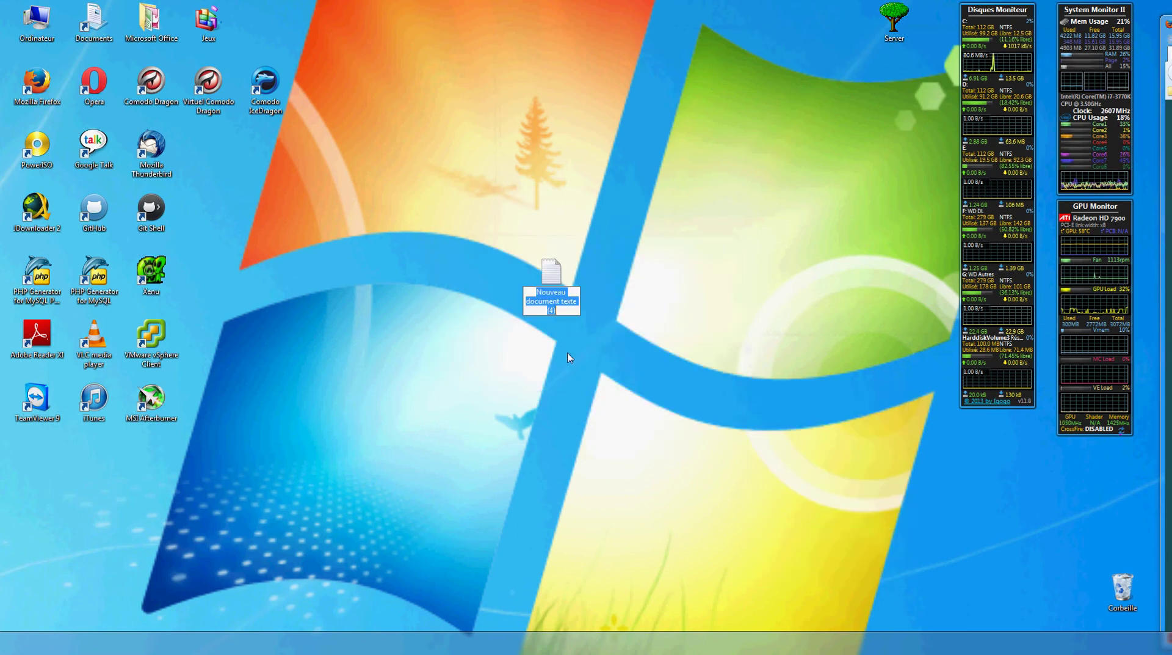
key(Return)
key(Return)
key(ctrl+v)
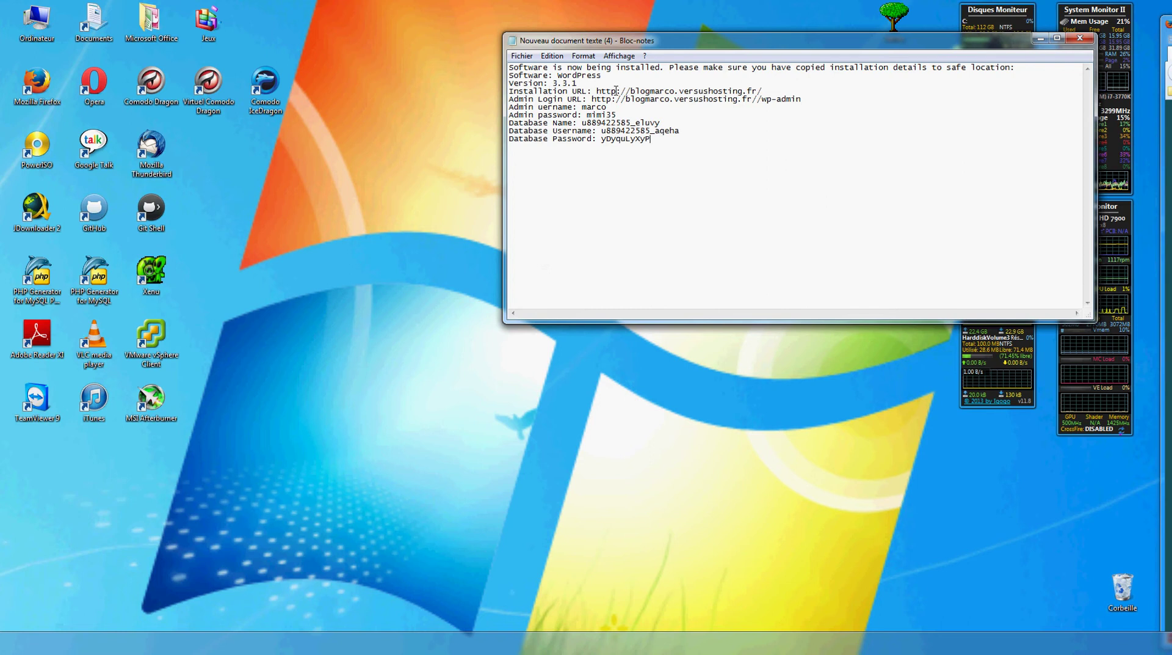
Examine the Installation URL and Admin Login URL lines in the saved notes, and move the notes window aside
drag(633, 91, 800, 99)
click(762, 89)
click(563, 99)
click(802, 99)
drag(646, 99, 801, 99)
click(800, 99)
drag(863, 42, 403, 8)
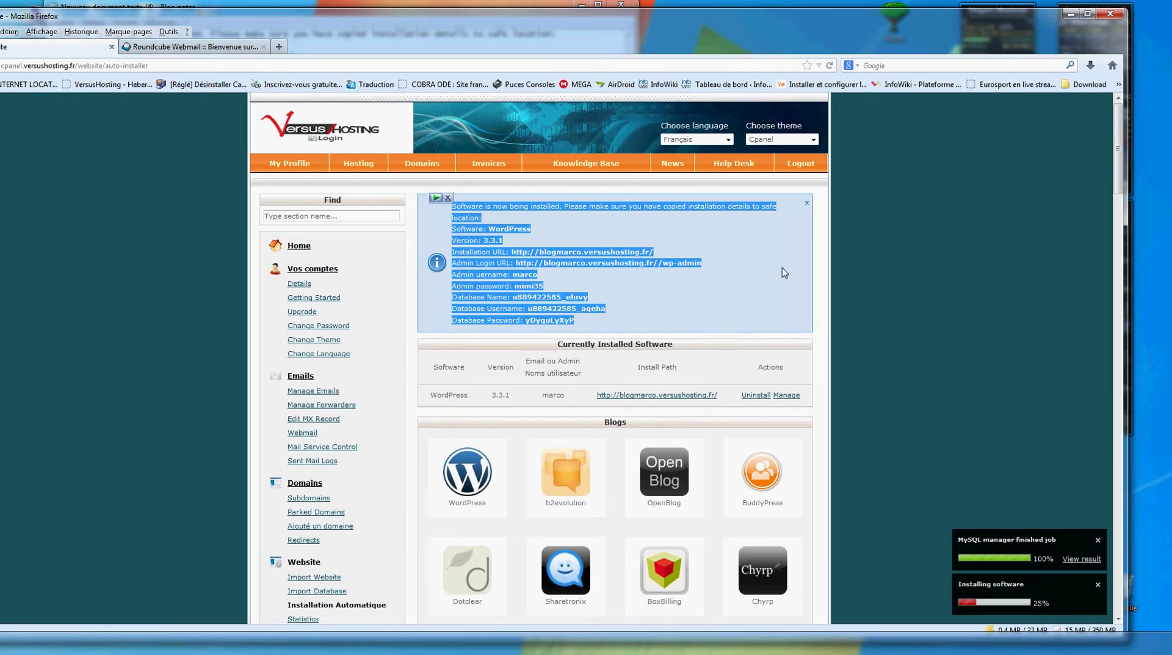
Return to Firefox and dismiss the installation details notice and the installation job notification
click(817, 292)
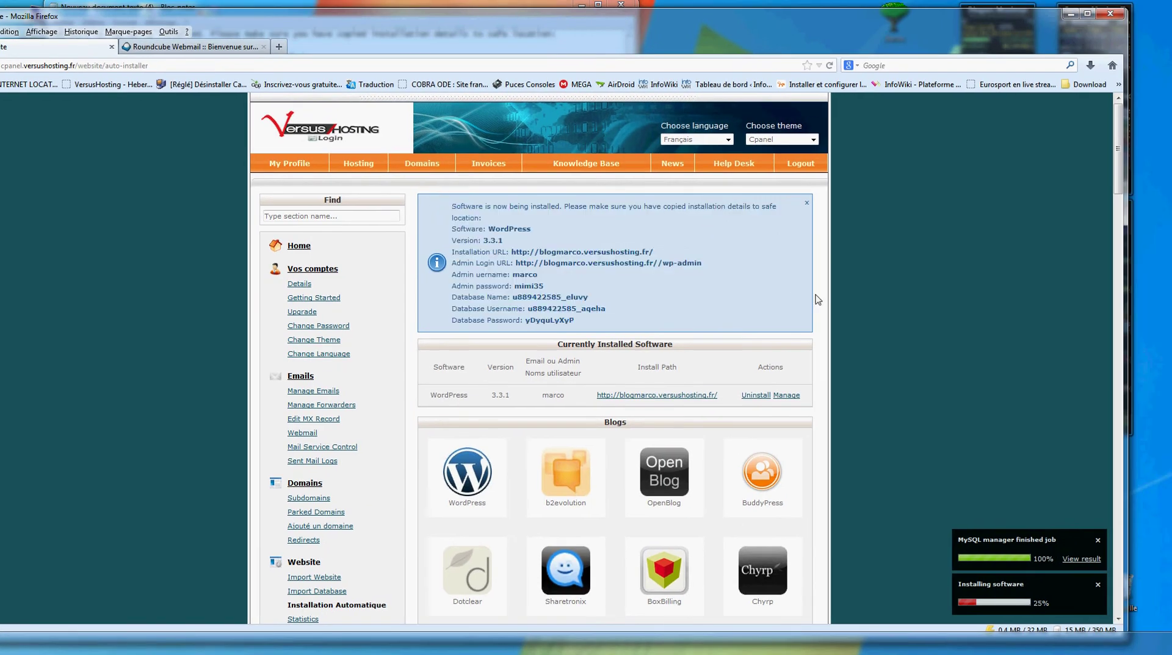
scroll(824, 282, down, 7)
scroll(824, 280, up, 7)
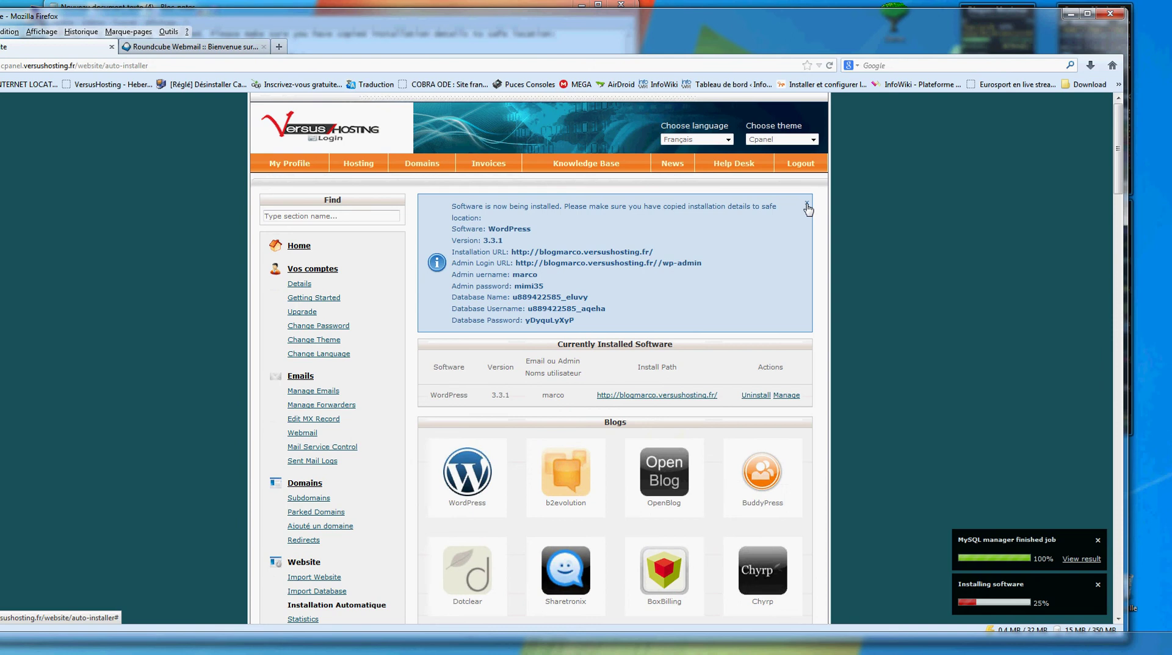
drag(541, 17, 581, 10)
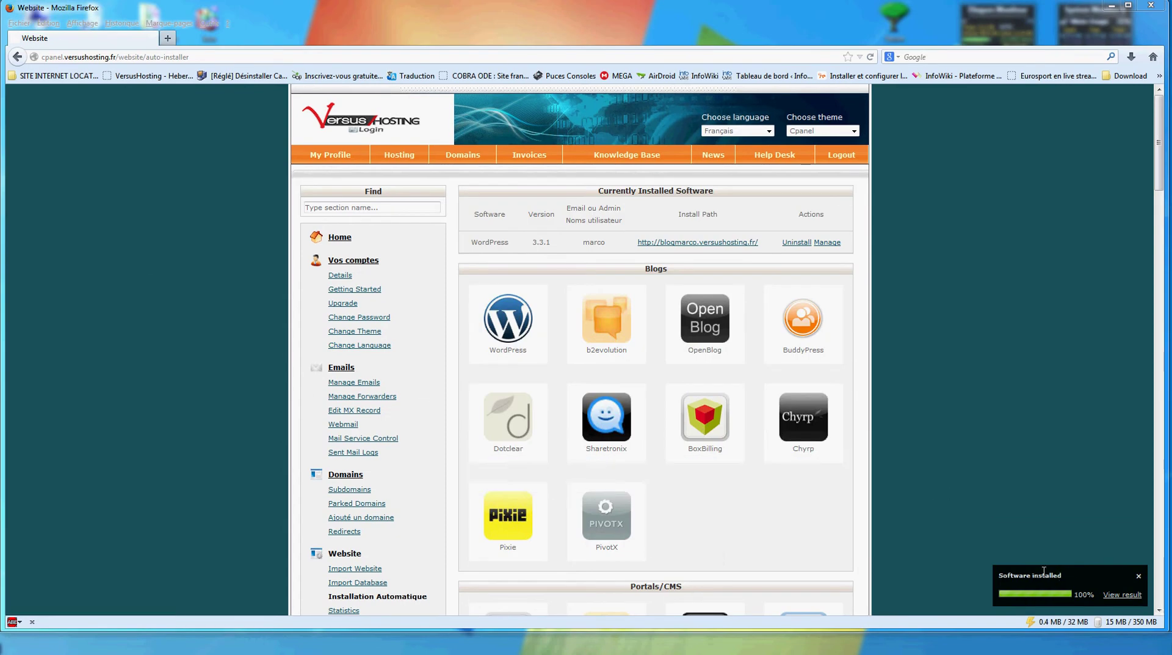
click(1139, 577)
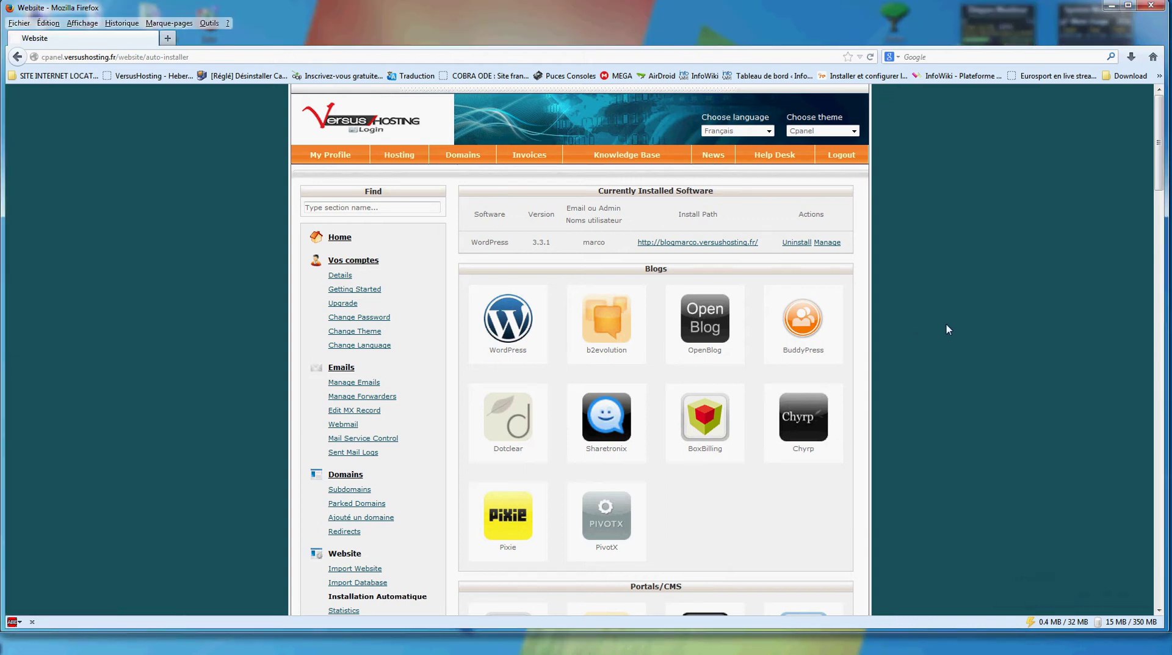
Try to open WordPress's install path link in a new tab, then close that tab
right_click(685, 247)
click(710, 252)
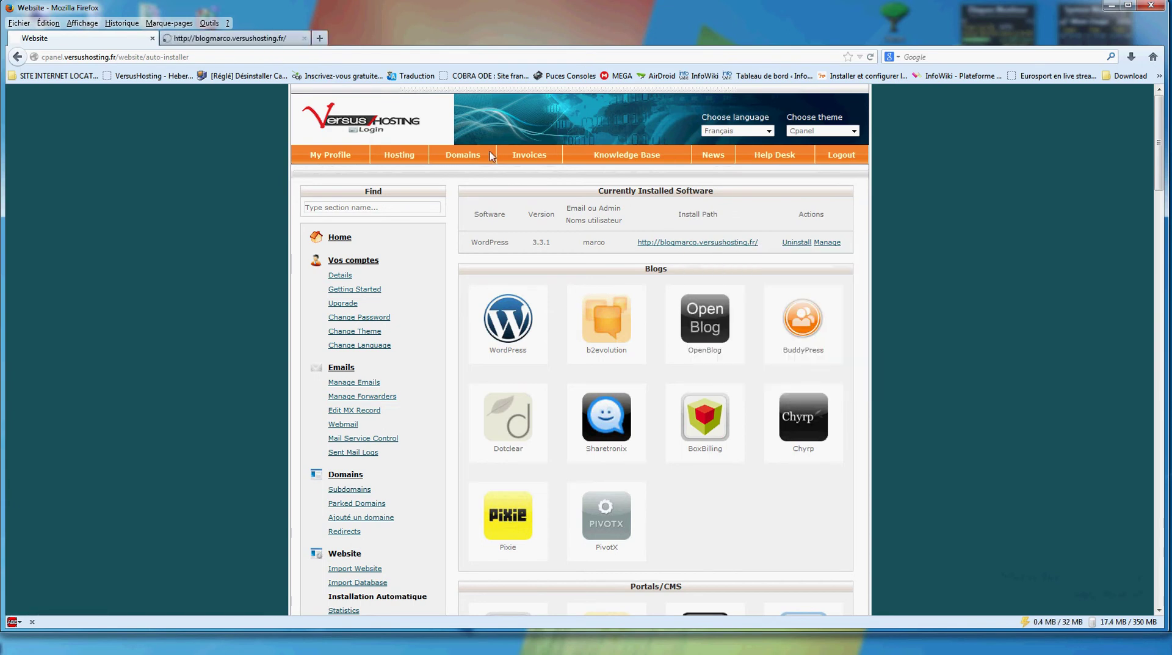
click(234, 38)
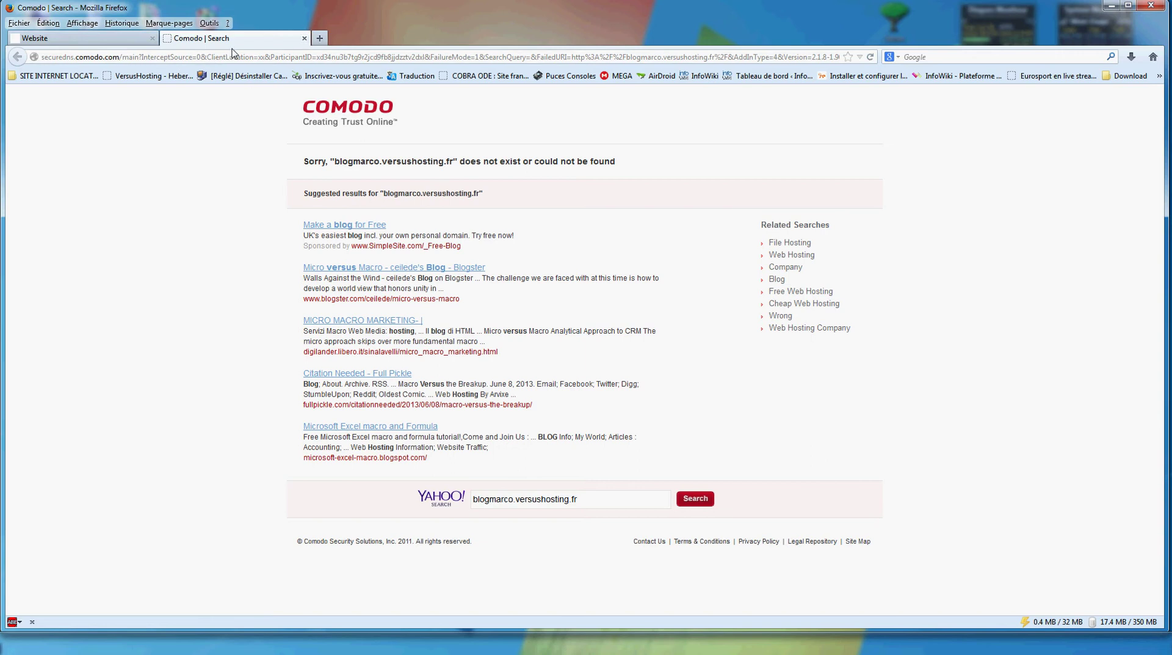
click(304, 39)
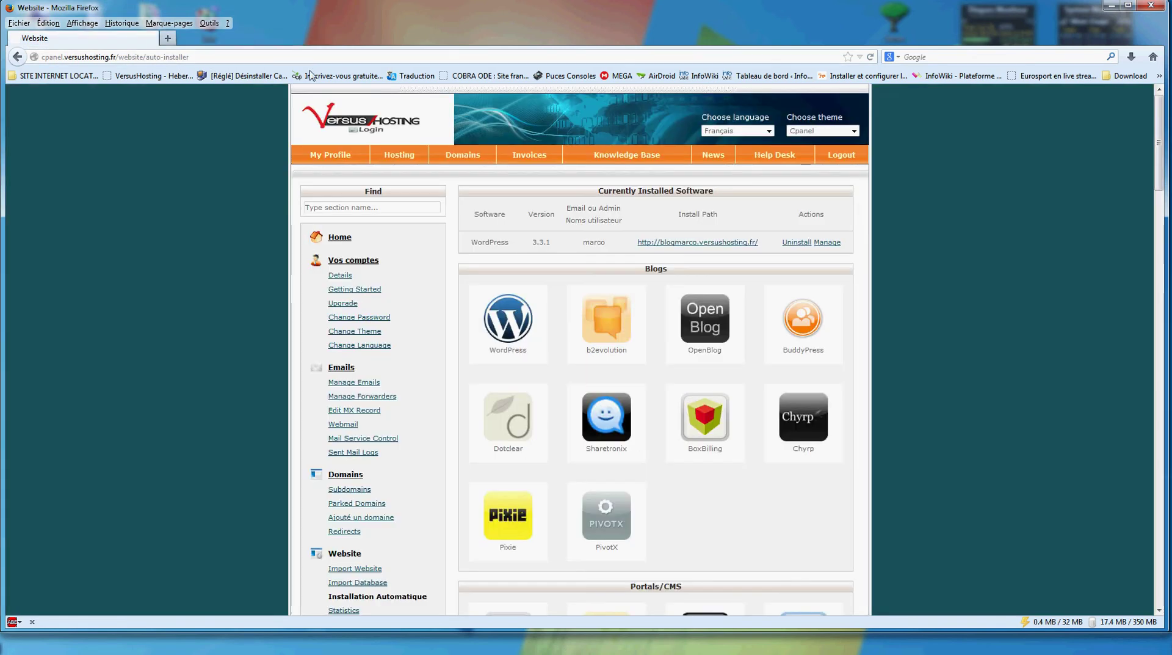
right_click(733, 248)
click(778, 324)
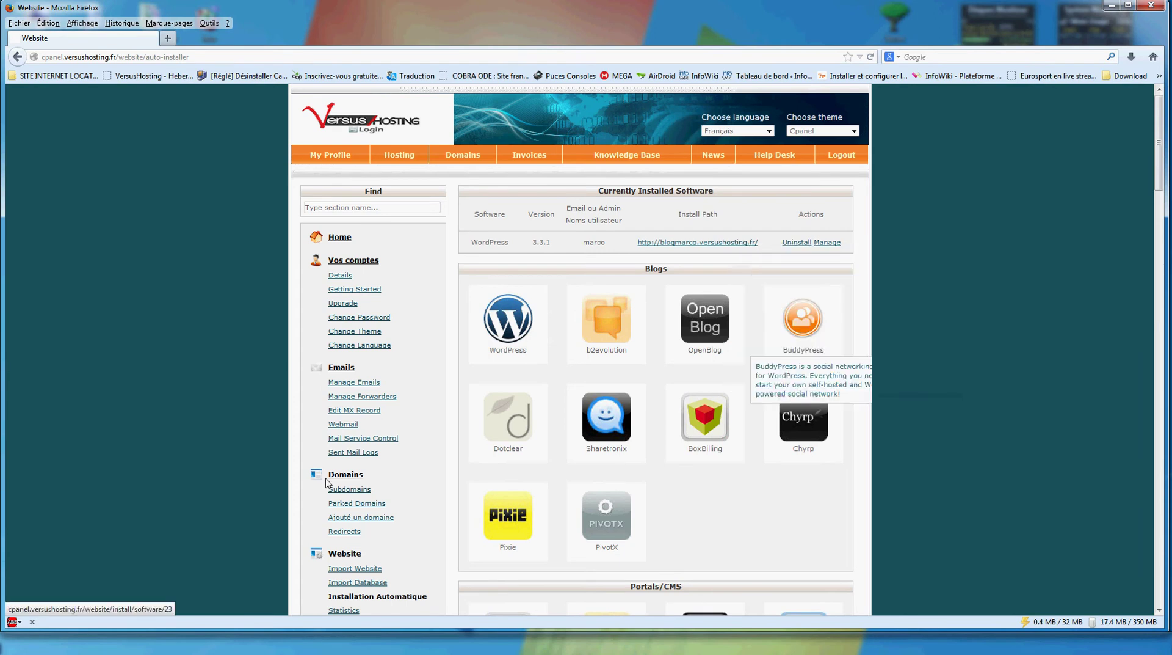
drag(122, 2, 114, 76)
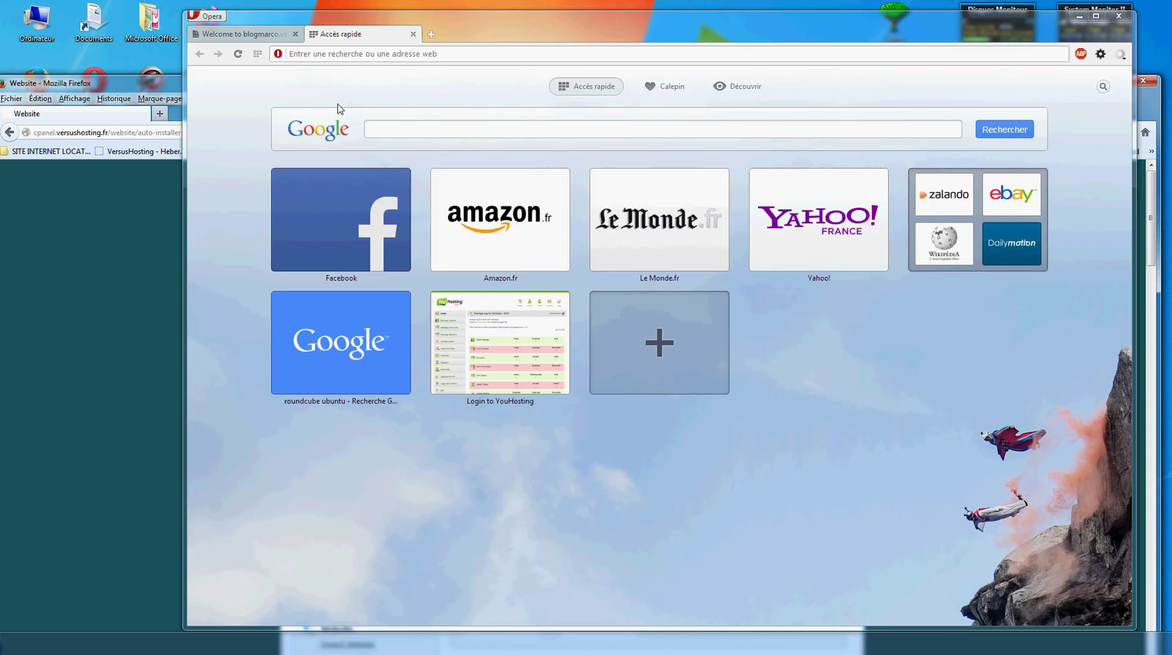
click(343, 54)
text(http://blogmarco.versushosting.fr/)
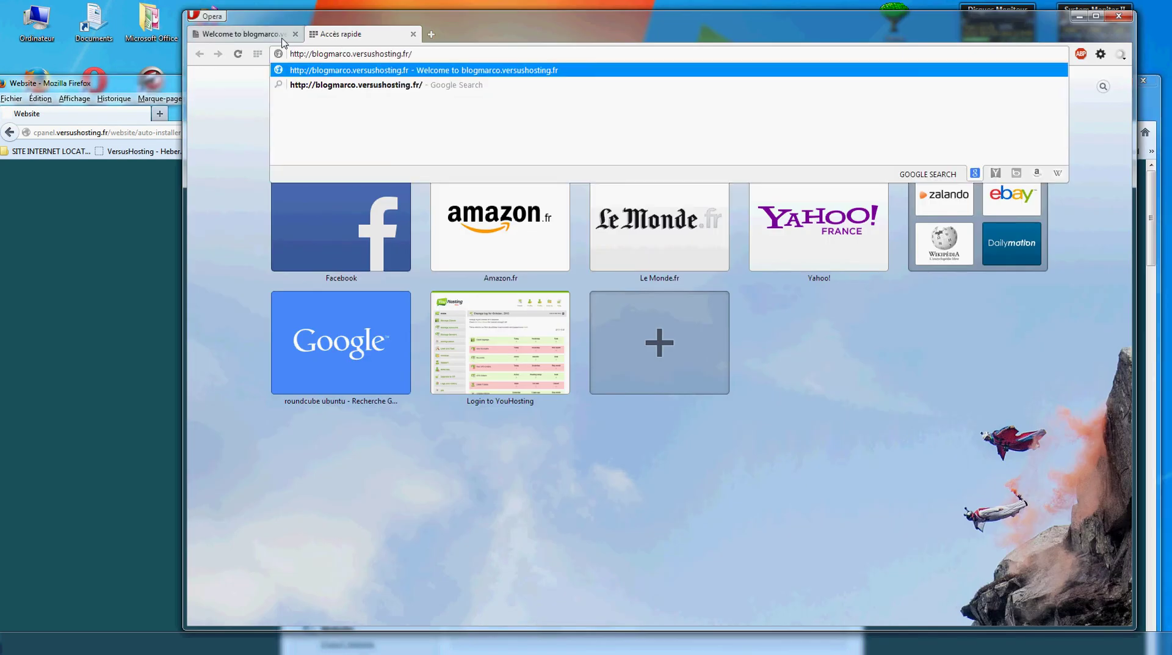
click(279, 38)
click(295, 34)
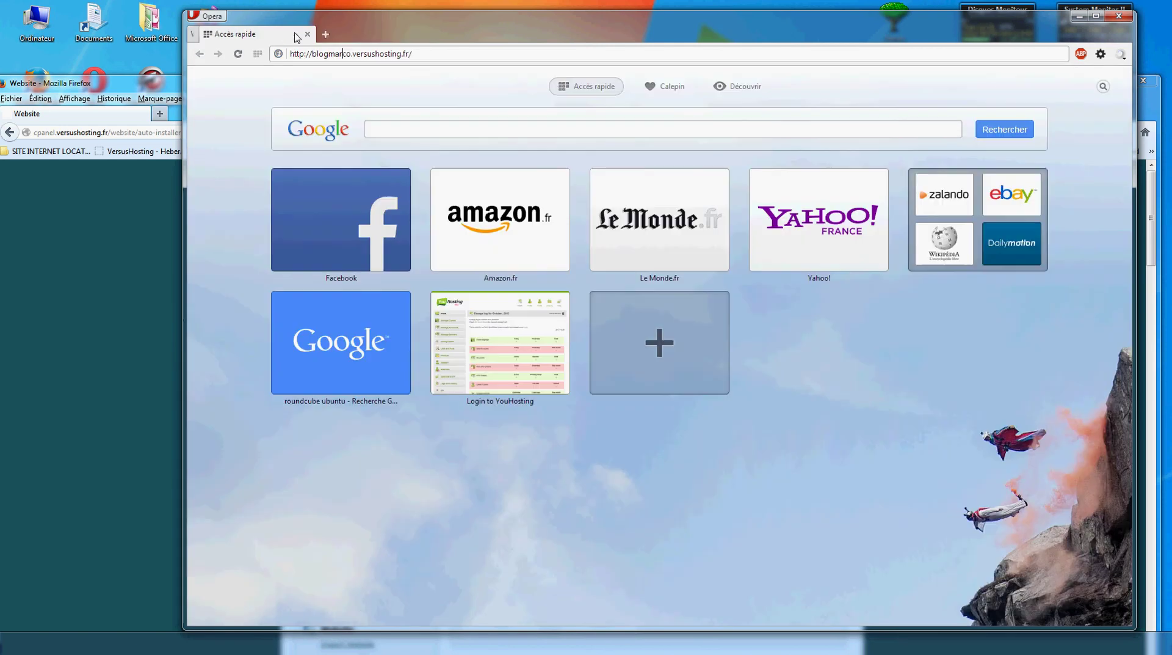
key(Return)
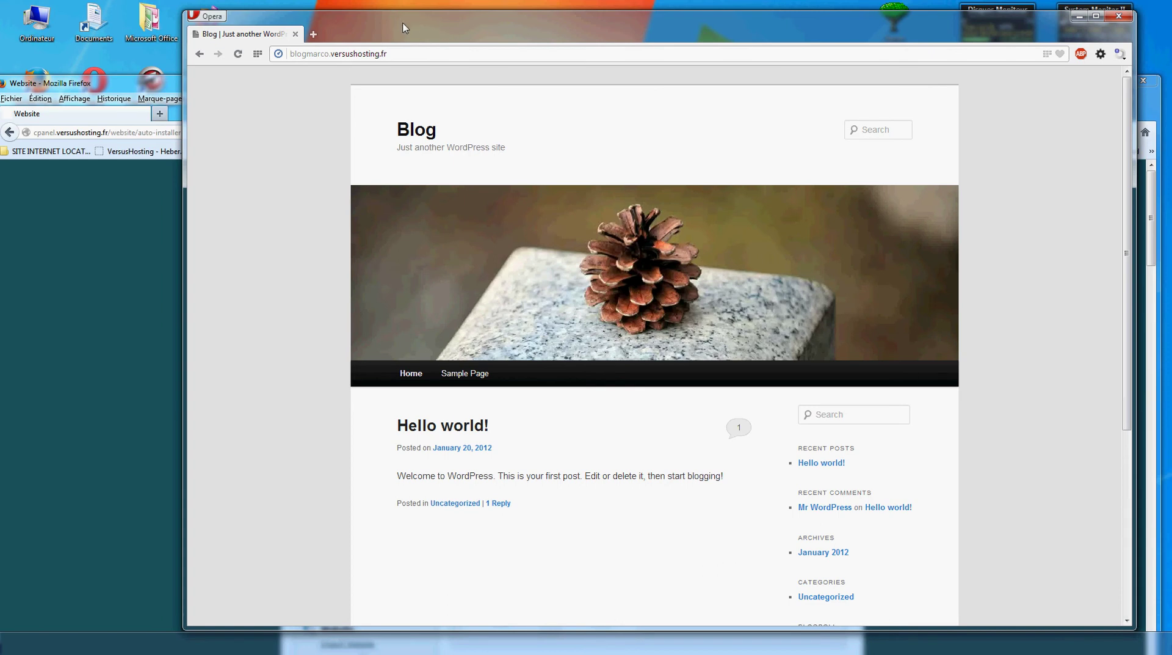
Bring the Firefox window forward and minimise it
click(174, 86)
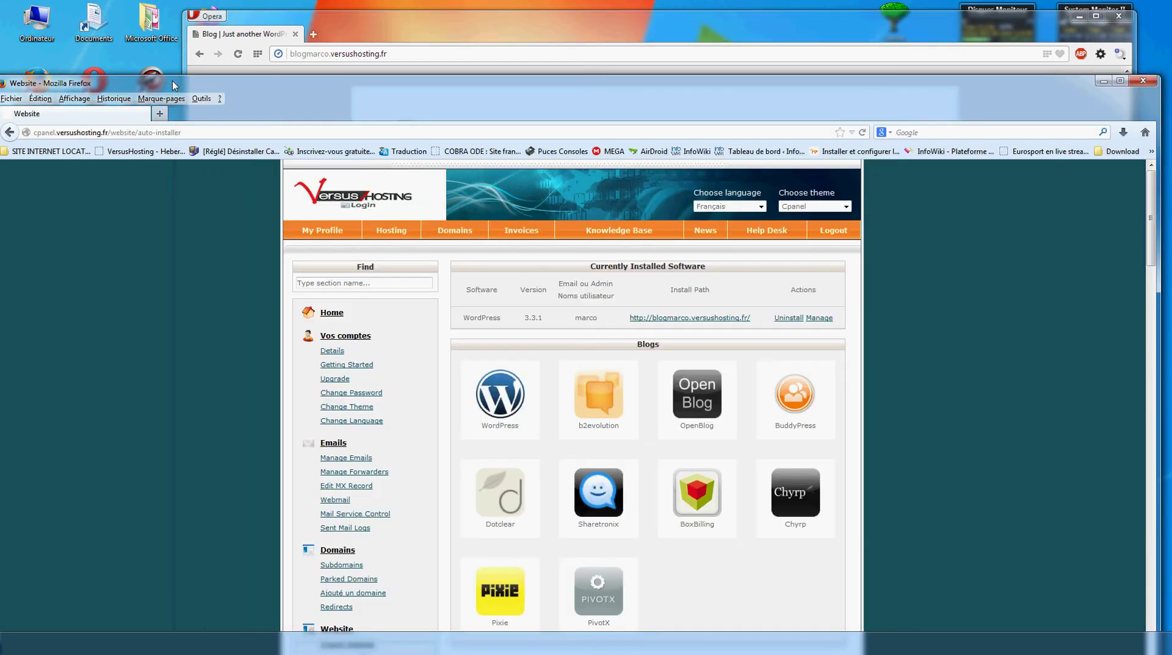
drag(172, 80, 195, 77)
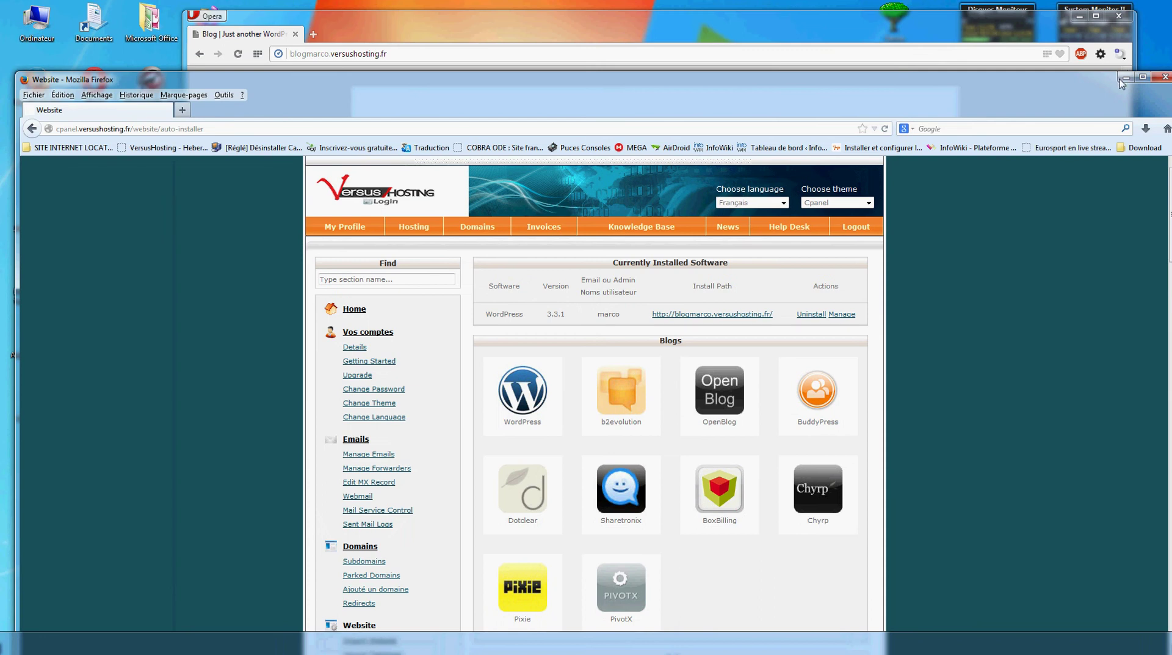
click(1125, 78)
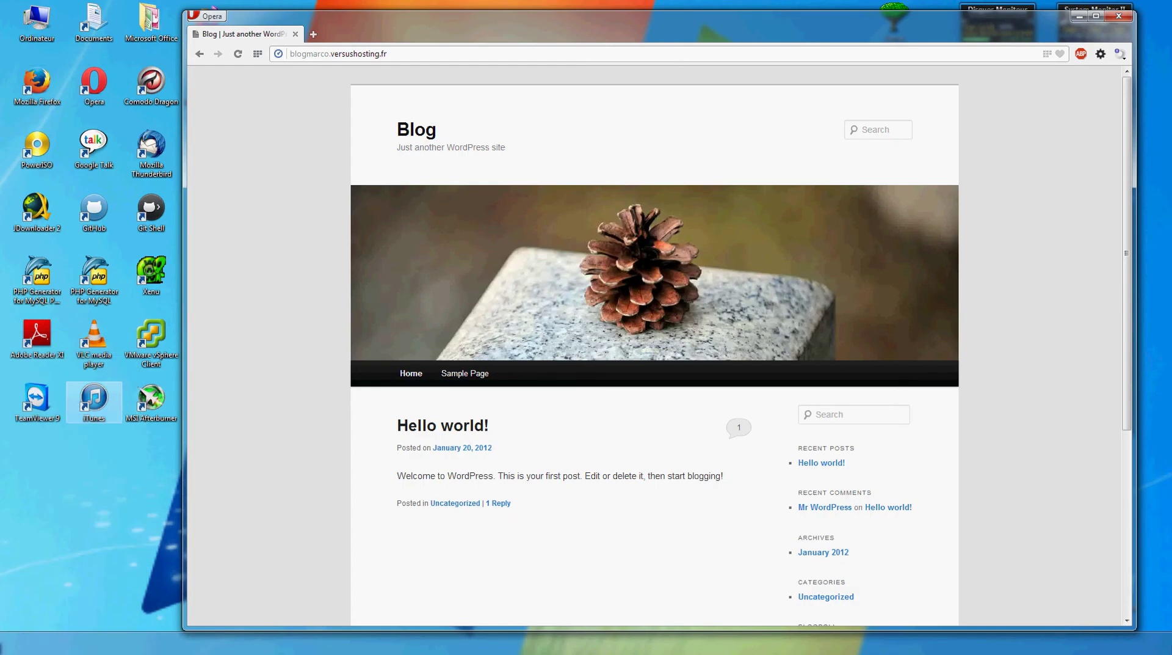
Copy the wp-admin path from the notes and append it to the blog's address in Opera to load blogmarco.versushosting.fr/wp-admin
key(alt+Tab)
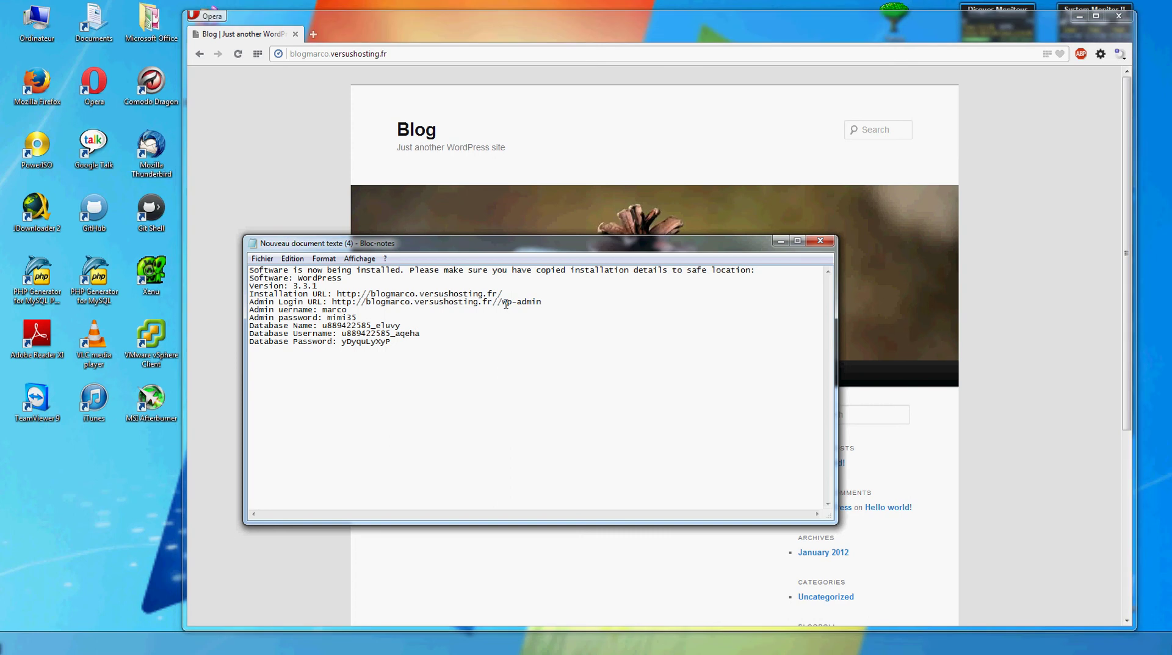
drag(499, 304, 541, 303)
key(ctrl+c)
click(365, 70)
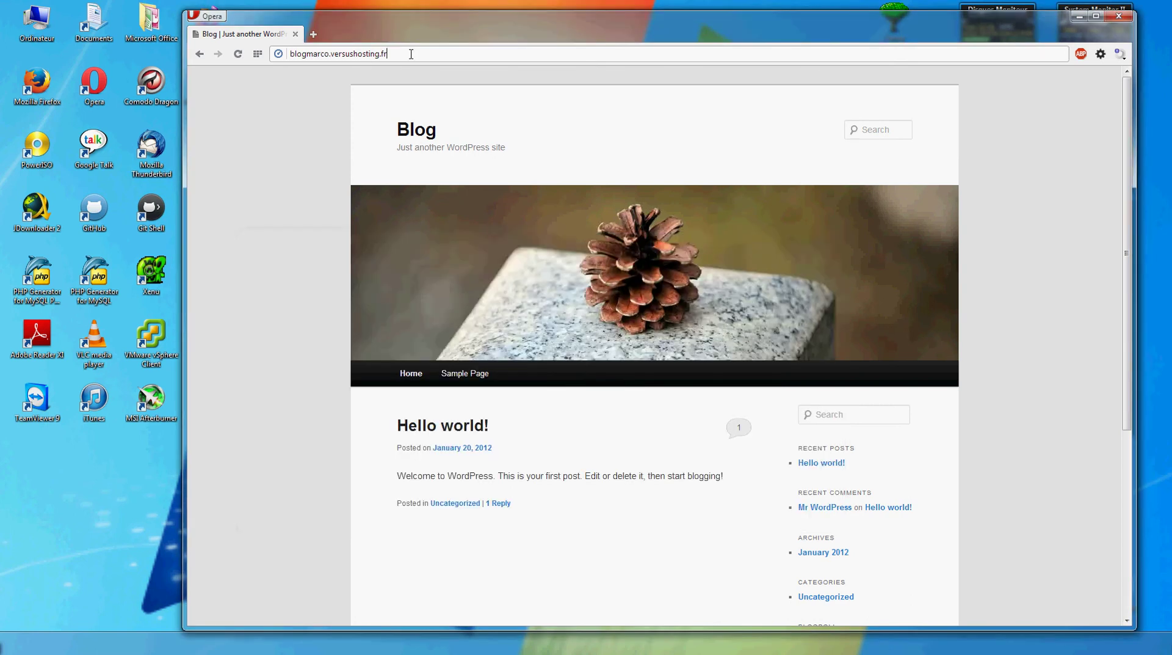
key(ctrl+v)
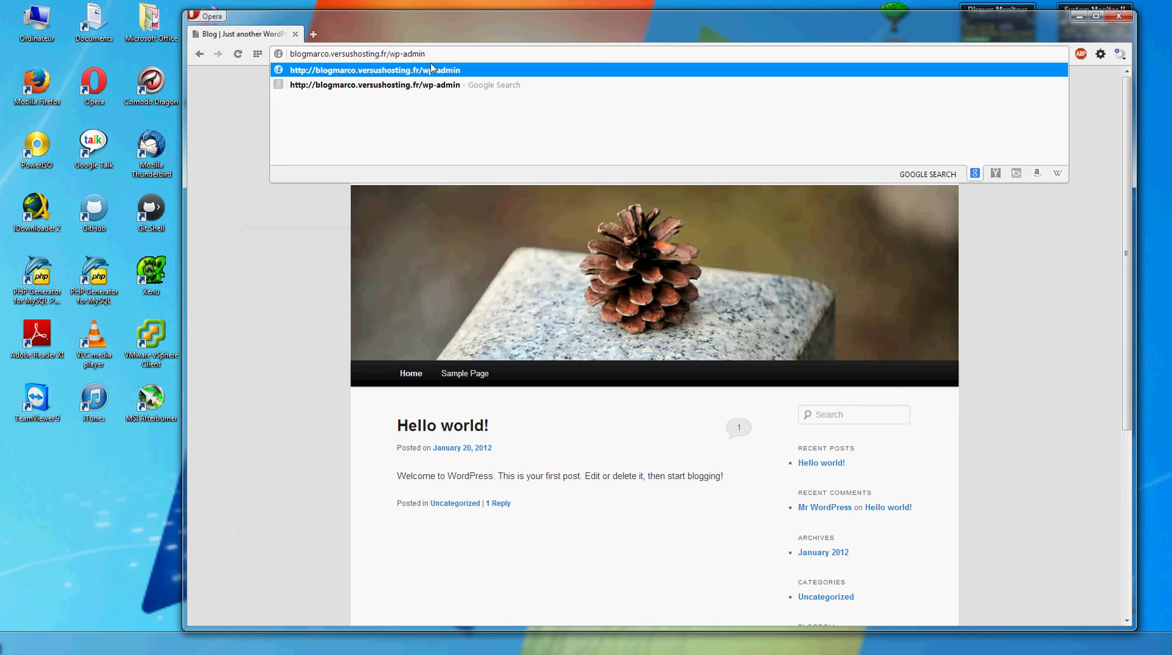
key(Return)
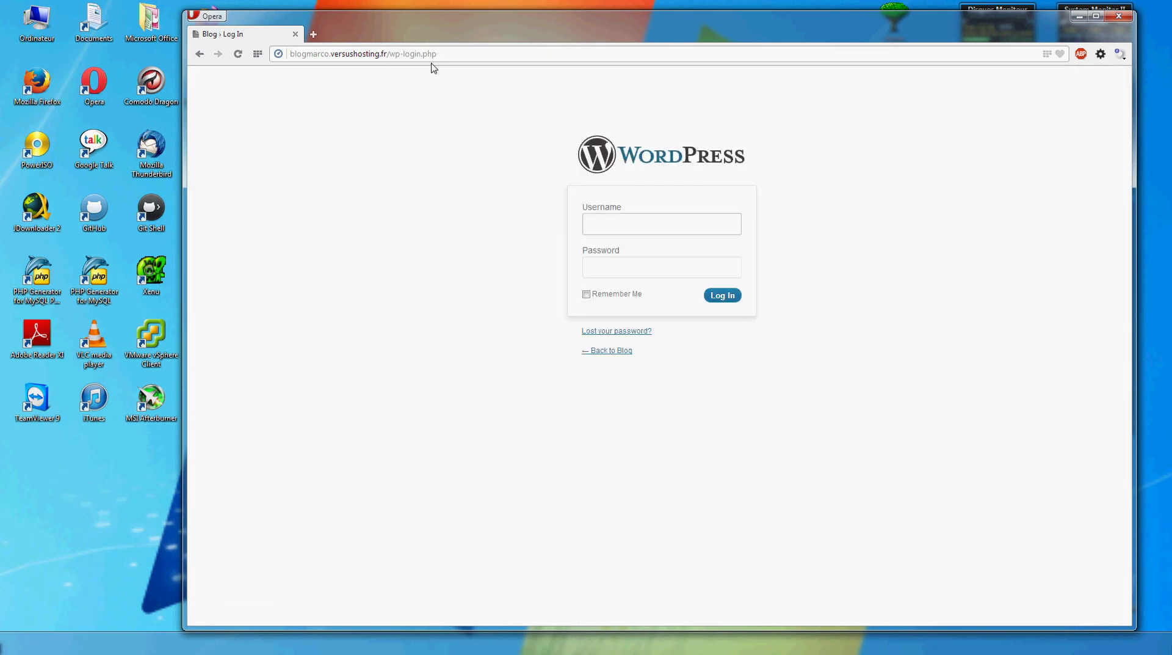
Move the Opera window aside to reach the notes and copy the admin username into the WordPress login form
drag(437, 32, 669, 37)
click(375, 243)
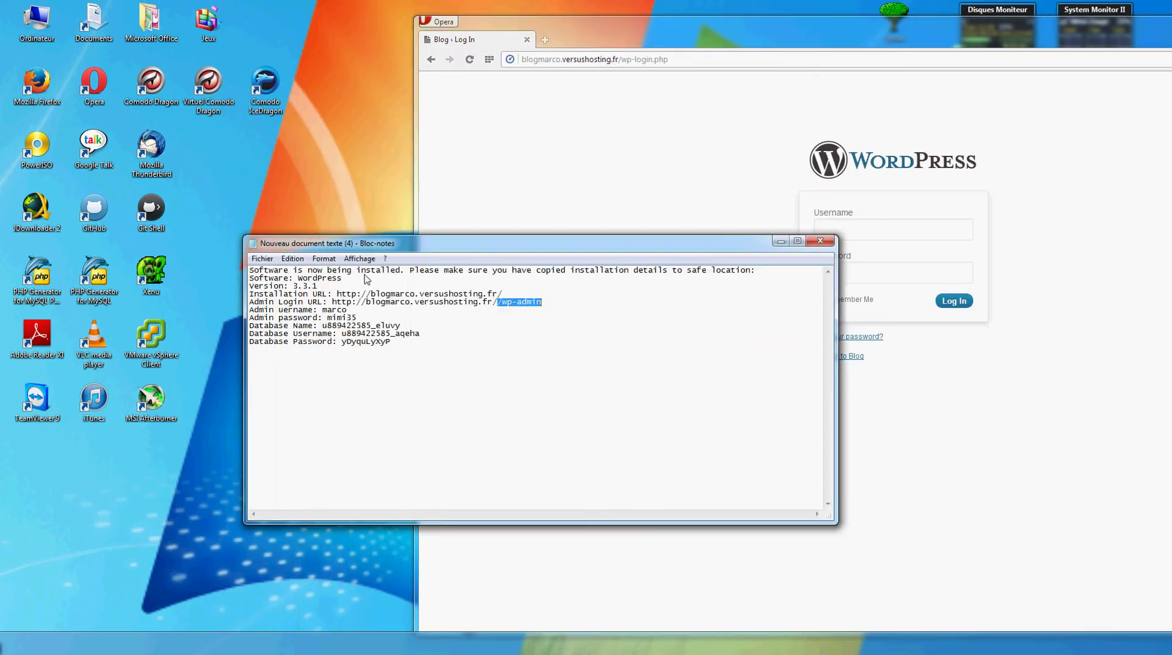
drag(323, 310, 347, 310)
key(ctrl+c)
click(895, 231)
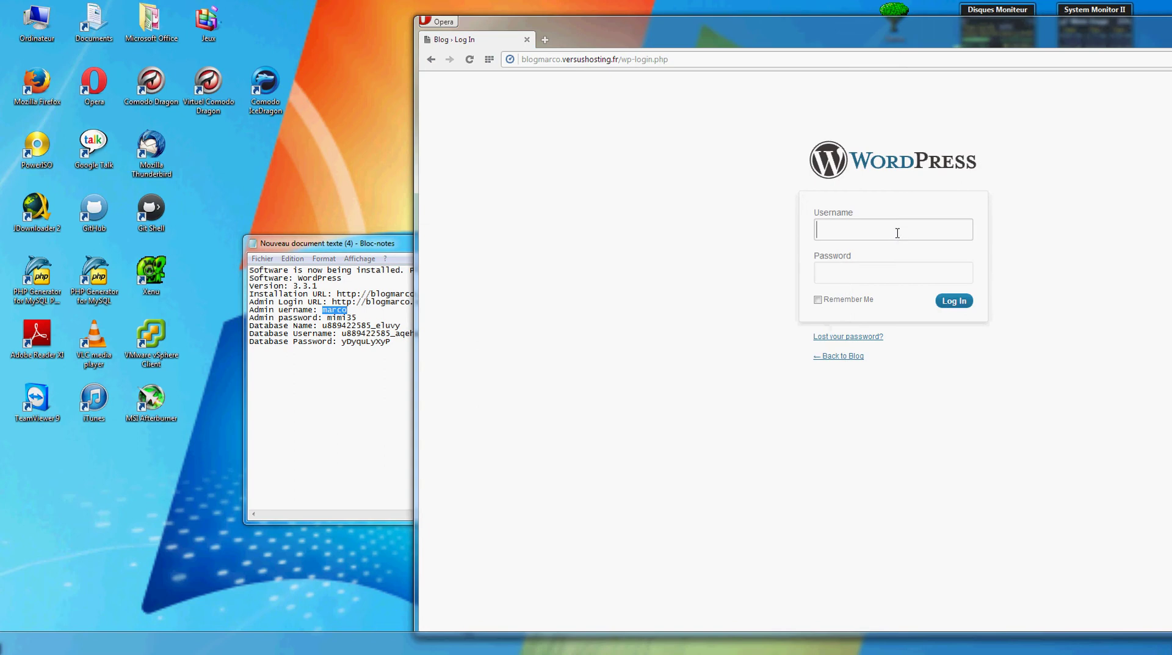
key(ctrl+v)
Copy the admin password from the notes into the login form's Password field, enable Remember Me and log in
drag(333, 341, 338, 359)
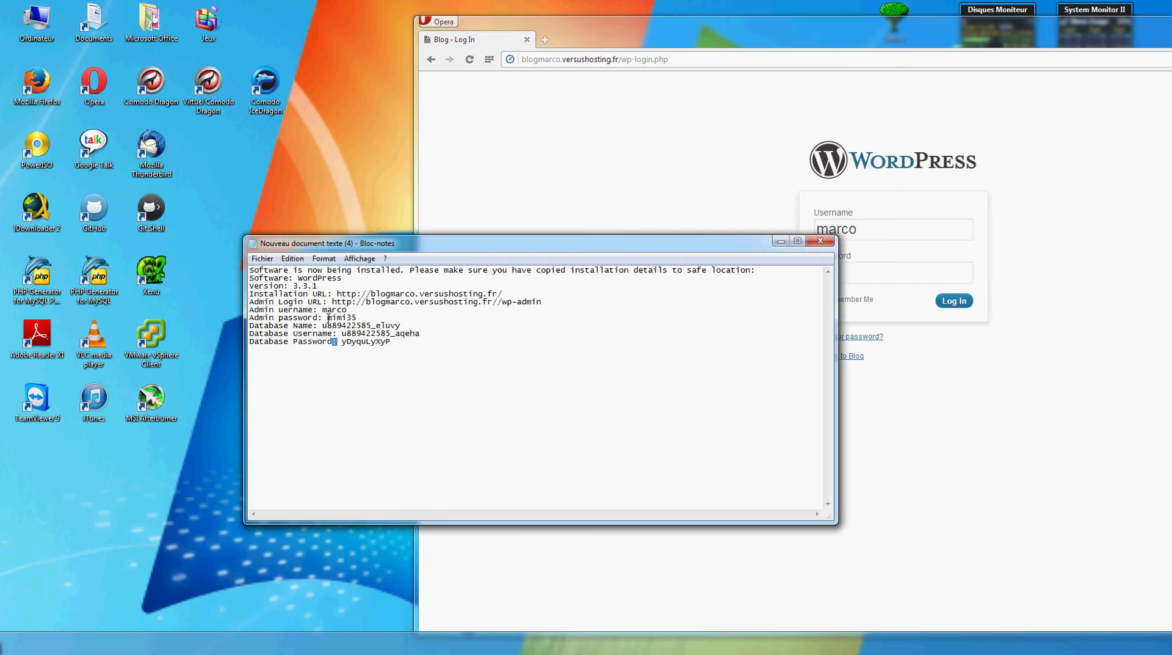
drag(329, 317, 357, 316)
key(ctrl+c)
click(884, 272)
key(ctrl+v)
click(818, 300)
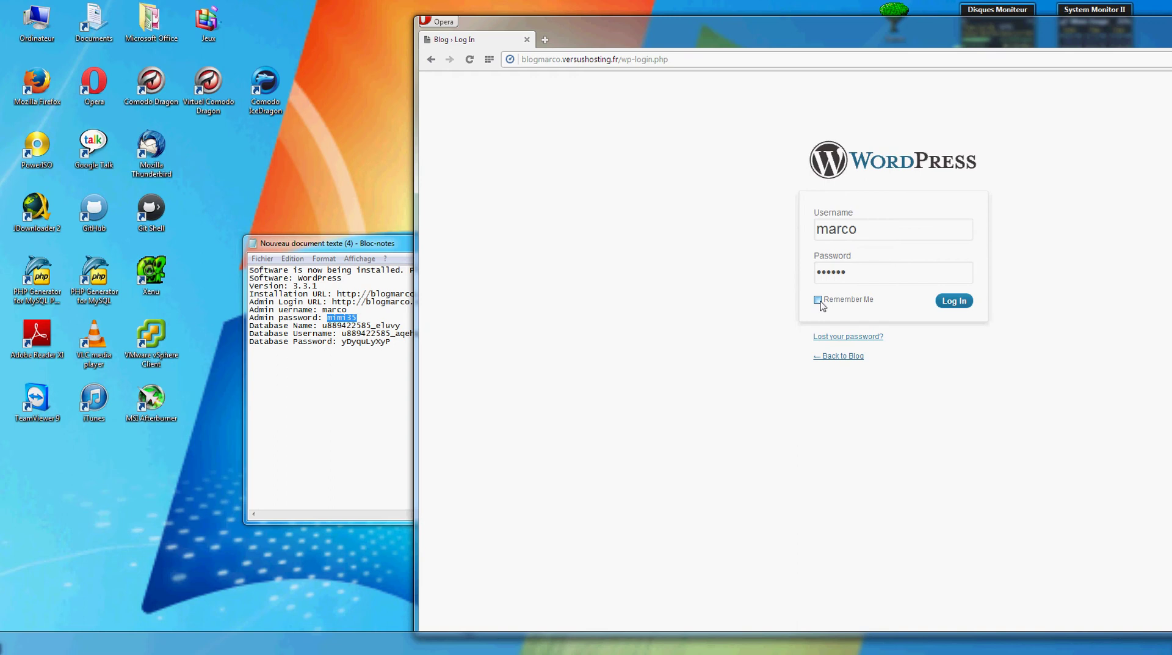
click(962, 305)
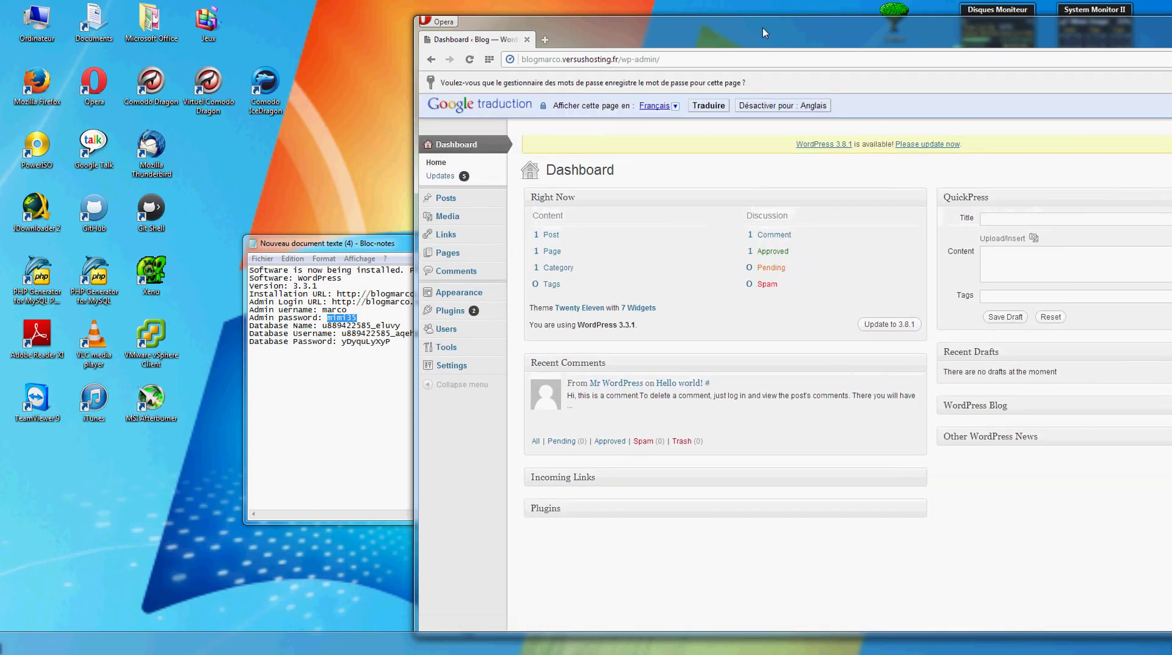
Move the Opera window fully into view and look at the dashboard's Posts and Plugins pages
drag(763, 33, 455, 32)
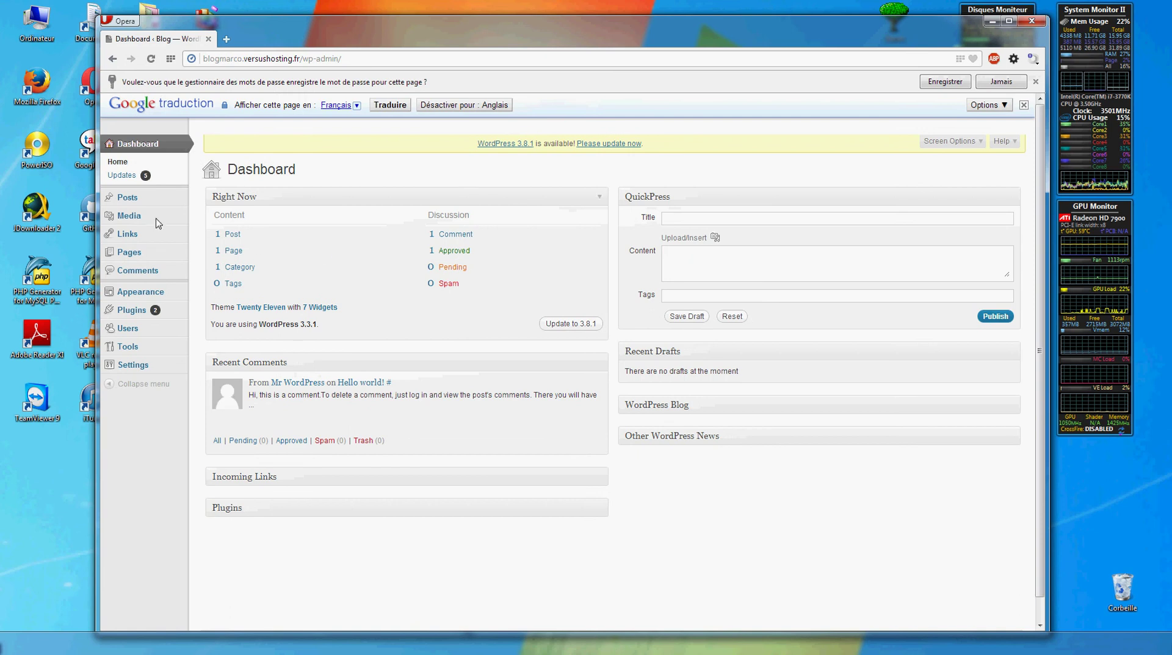
click(137, 202)
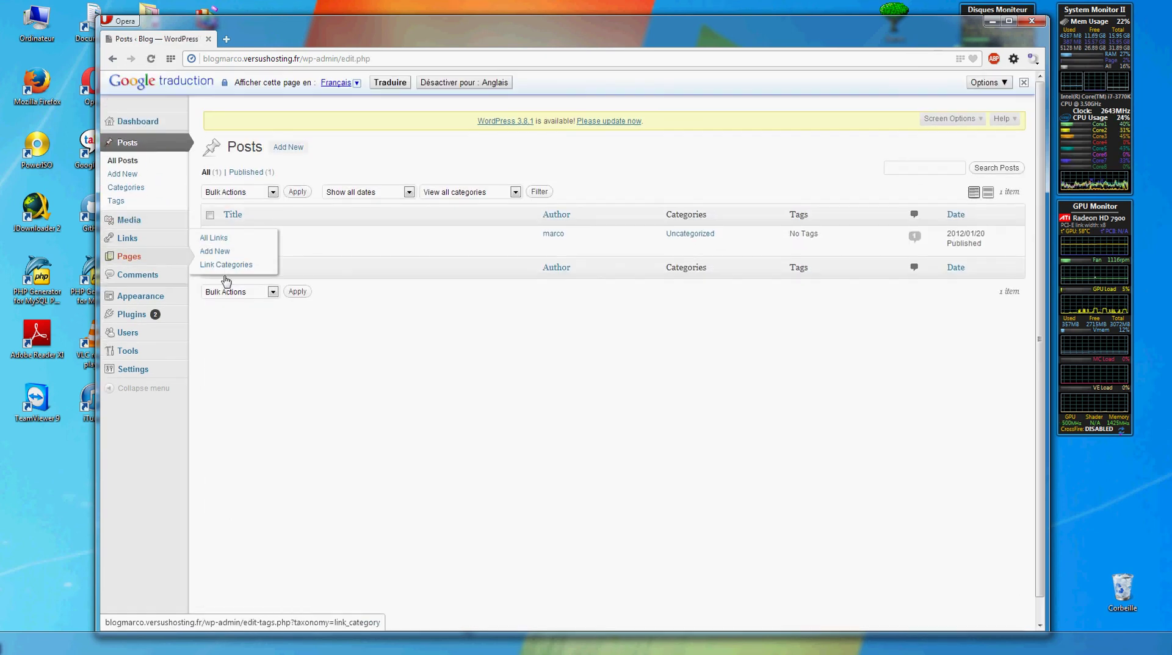
click(128, 318)
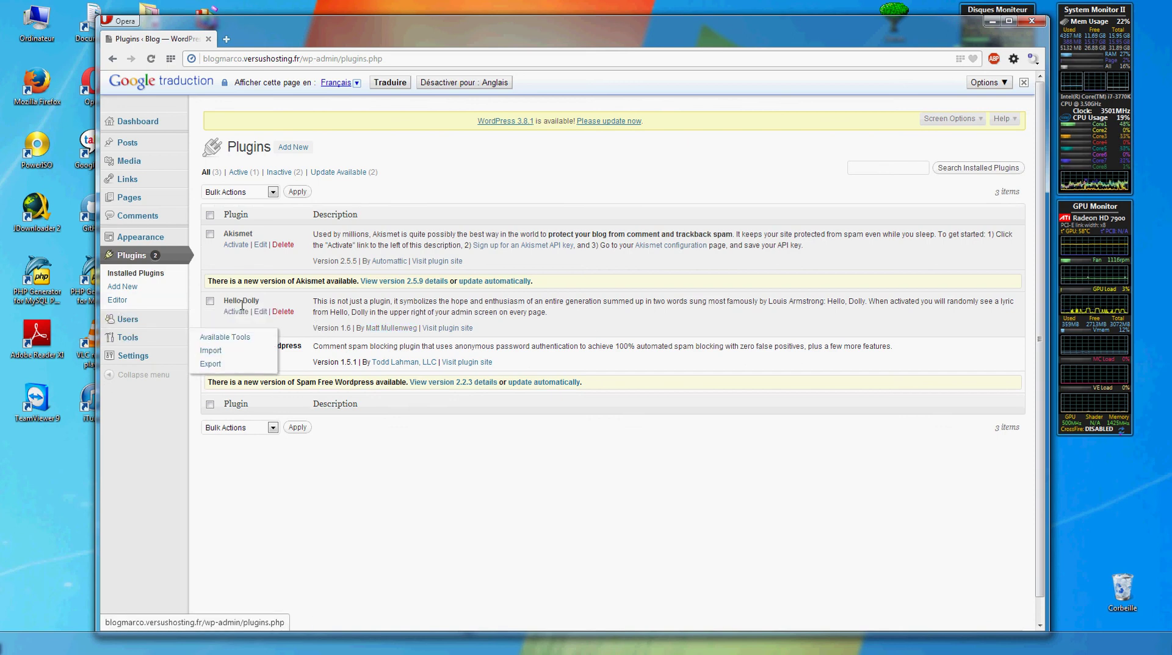
Examine the installed themes under Appearance and the Install Themes search page, ending on Manage Themes
mouse_move(144, 237)
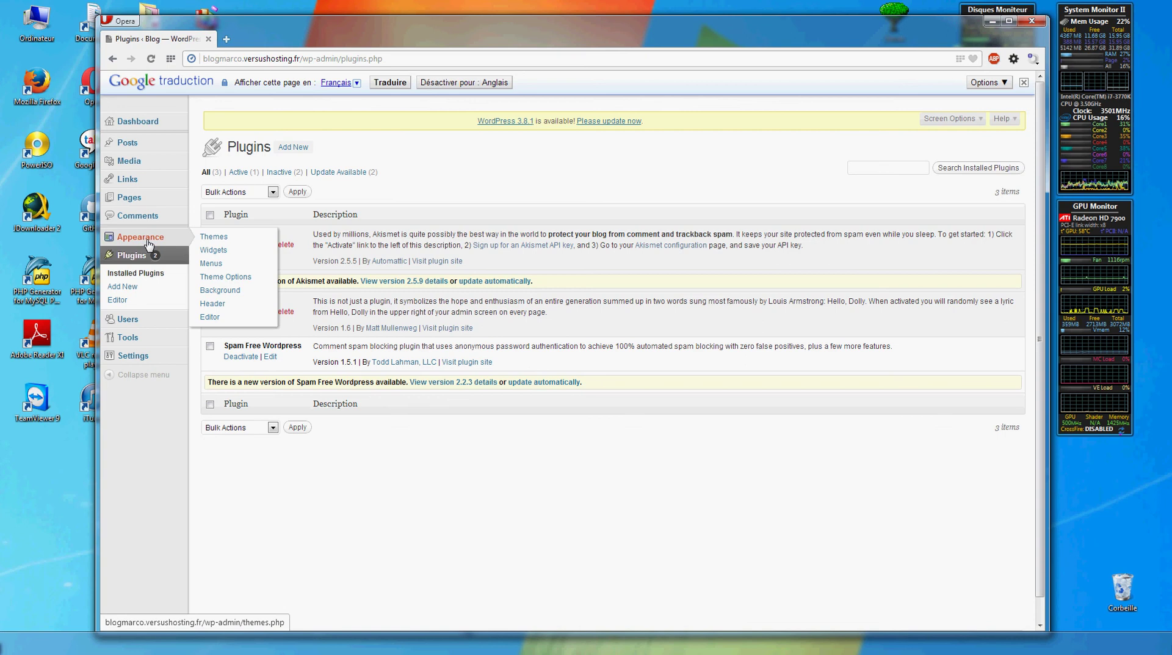
click(215, 242)
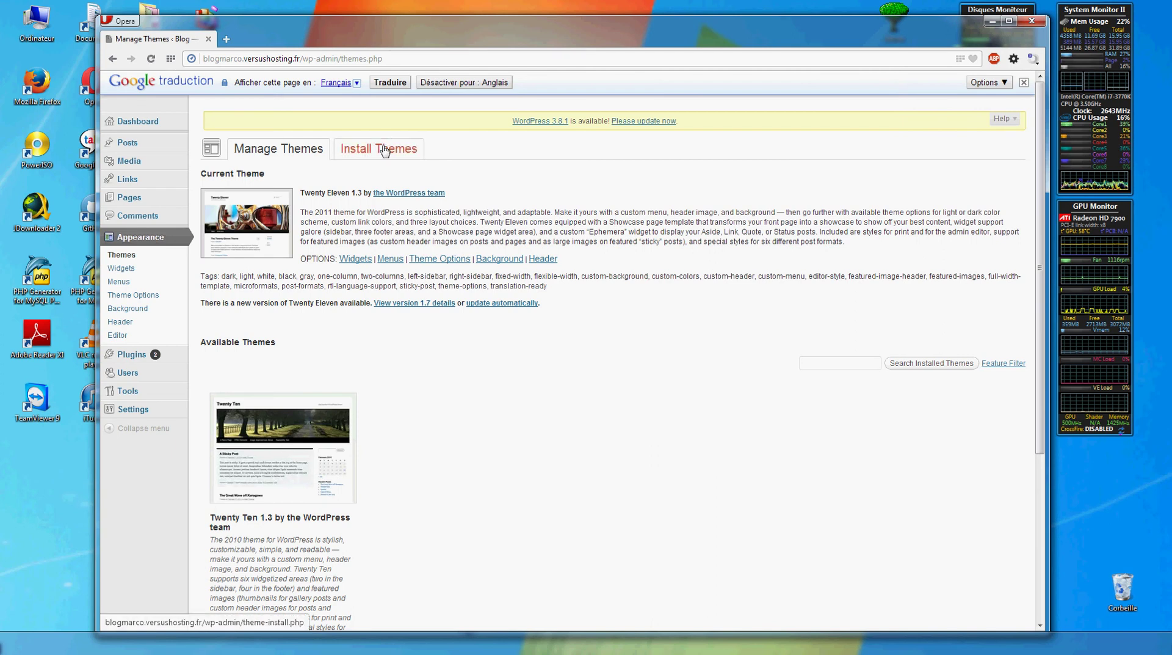
scroll(548, 248, down, 3)
scroll(541, 259, down, 3)
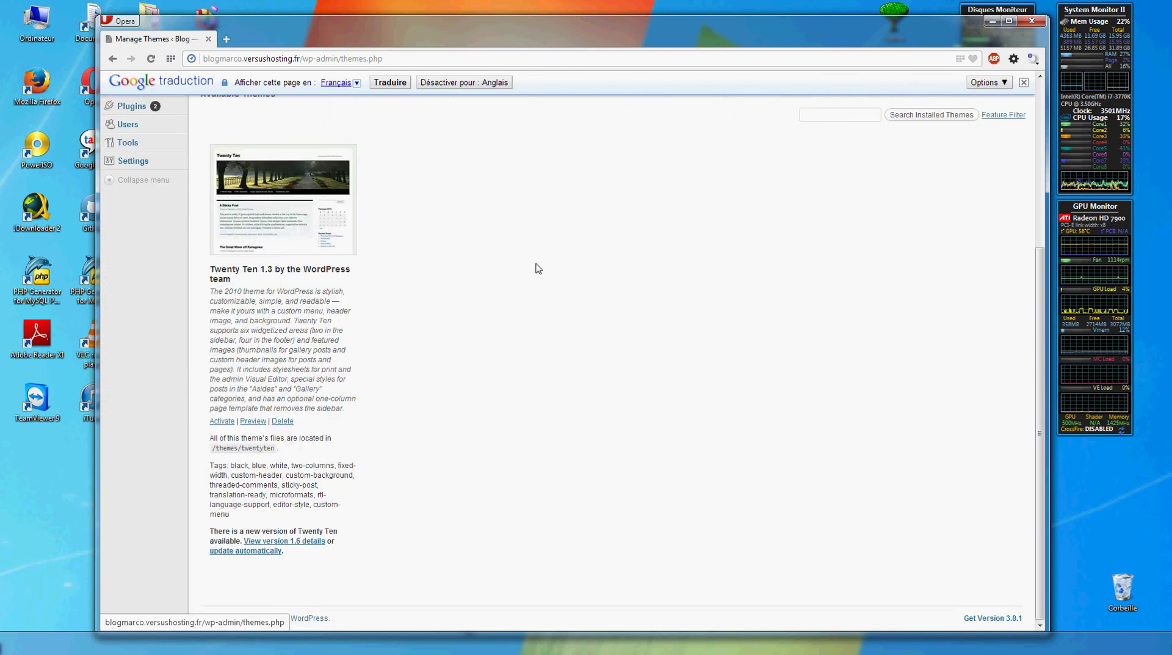
scroll(537, 265, up, 6)
click(376, 153)
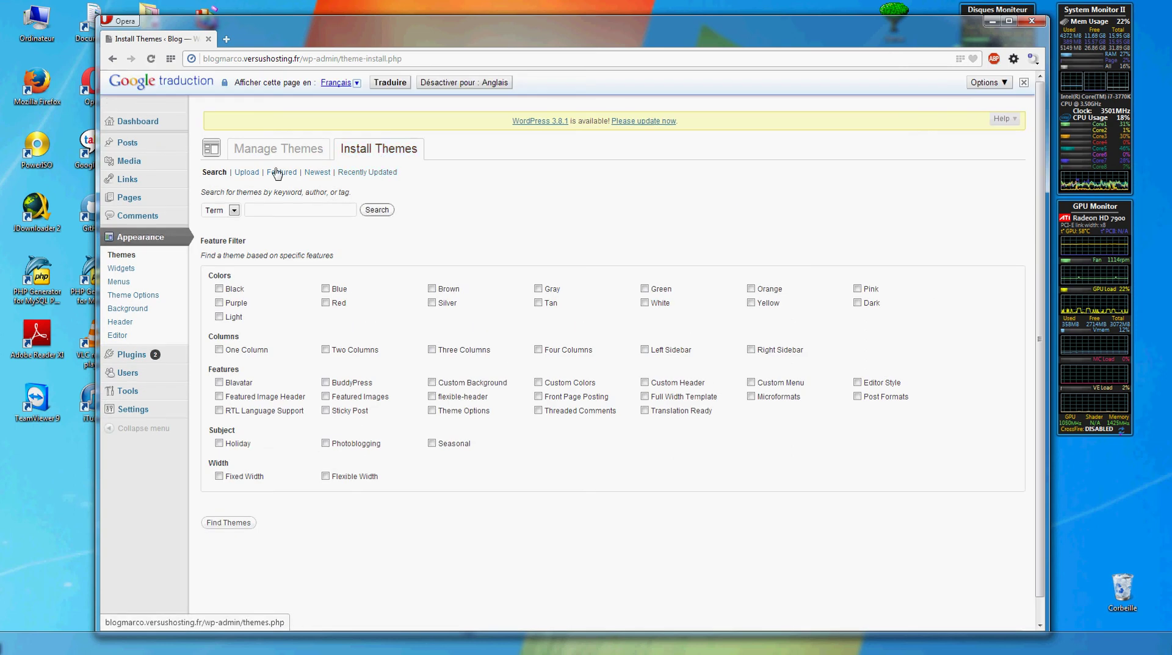
click(279, 124)
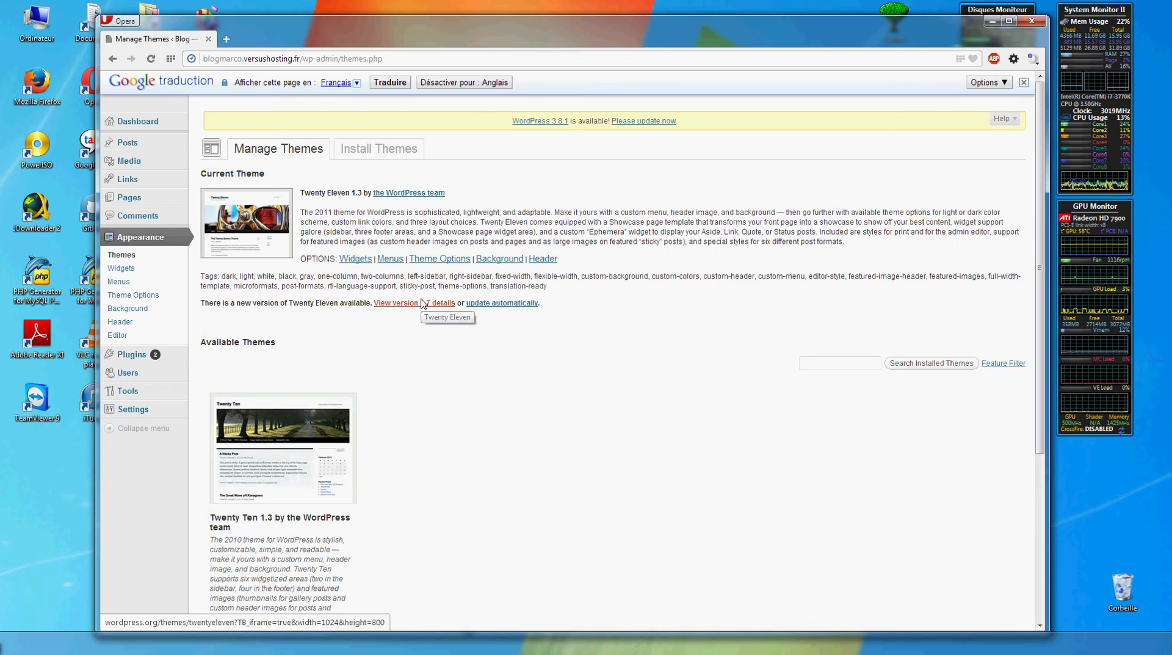
Revisit the Plugins page and dismiss its translation bar before returning to Manage Themes
click(142, 356)
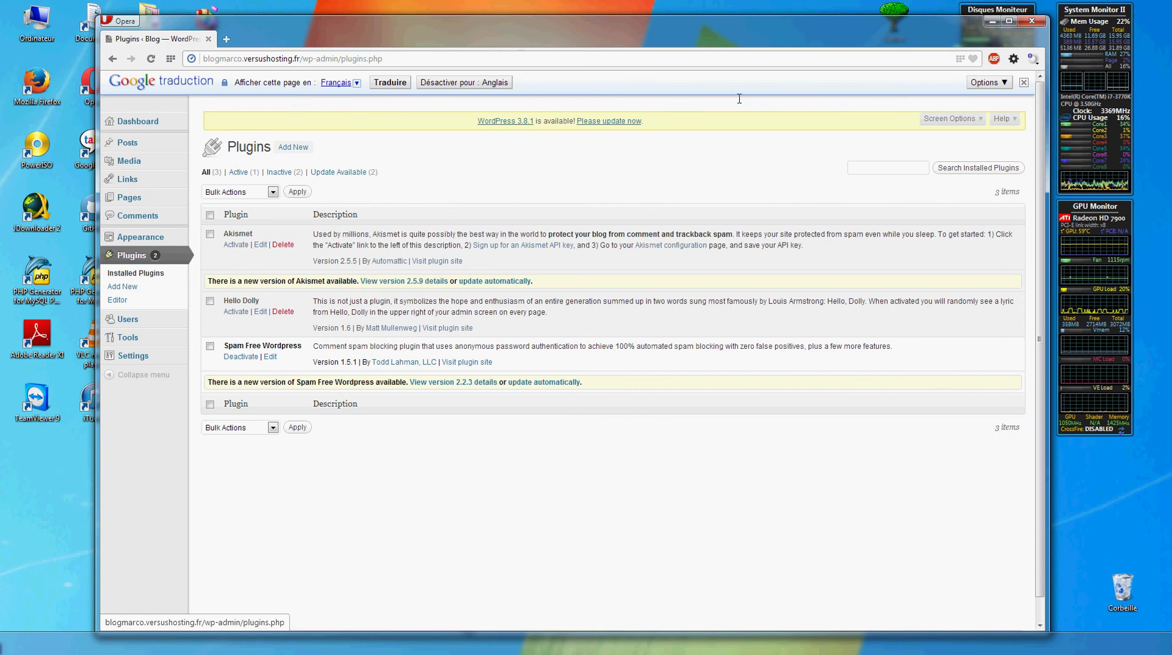
click(1024, 82)
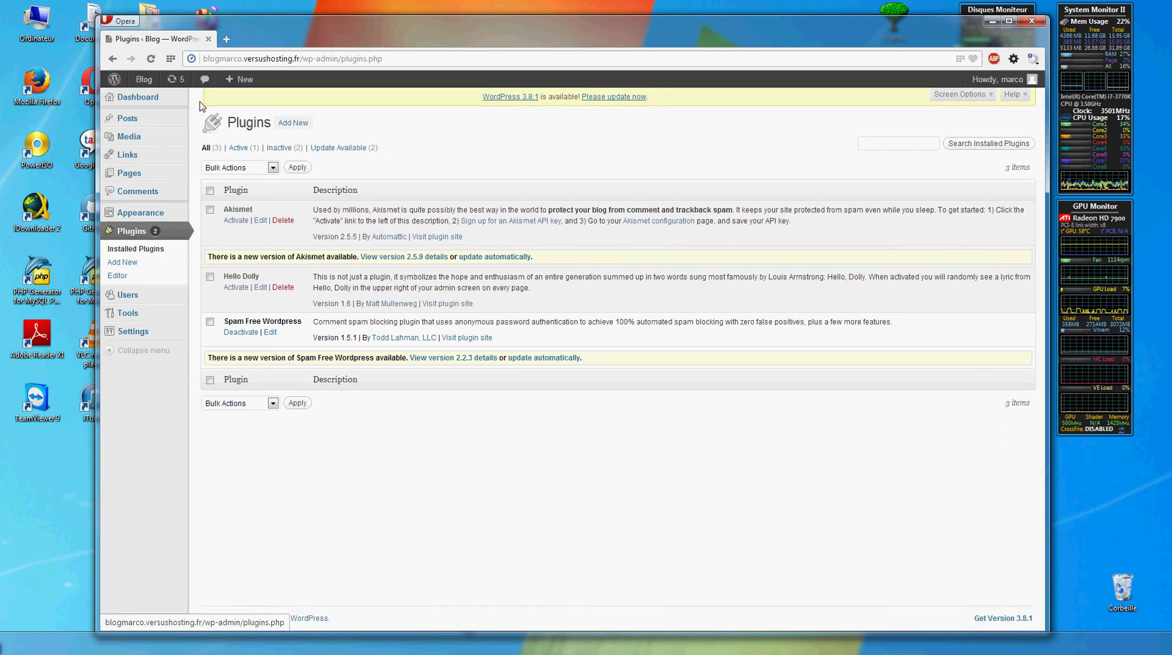
click(113, 58)
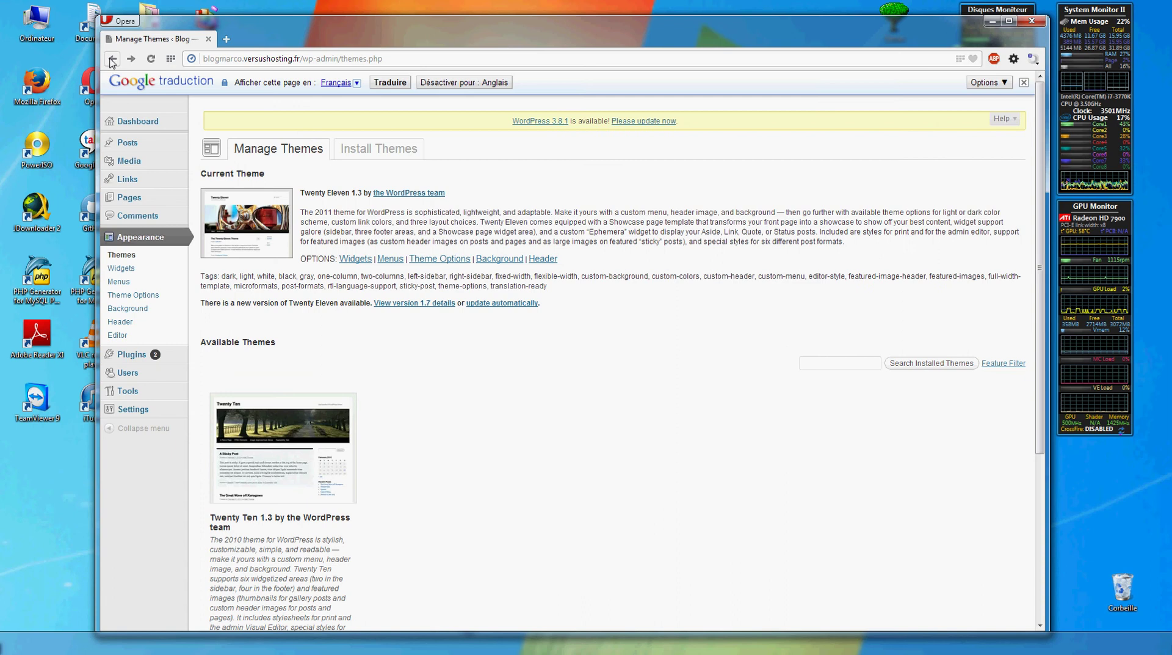
Shorten the address to blogmarco.versushosting.fr to load the blog's front page and look through it
click(321, 58)
drag(299, 58, 383, 58)
key(BackSpace)
key(Return)
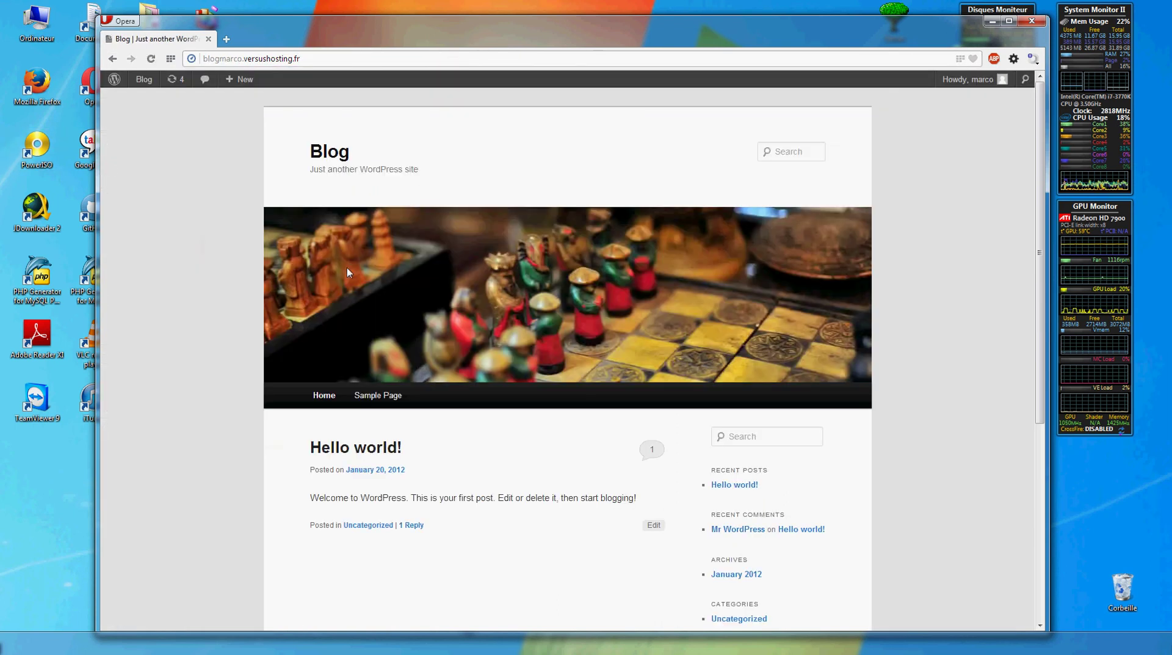
scroll(781, 333, down, 5)
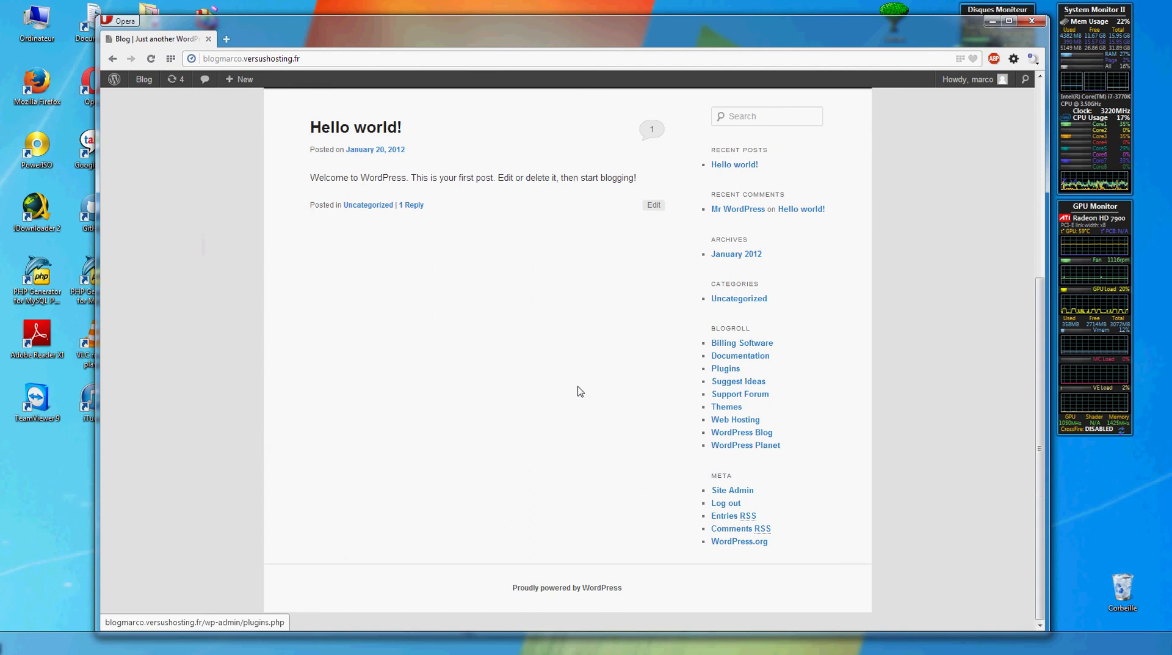
scroll(580, 391, up, 5)
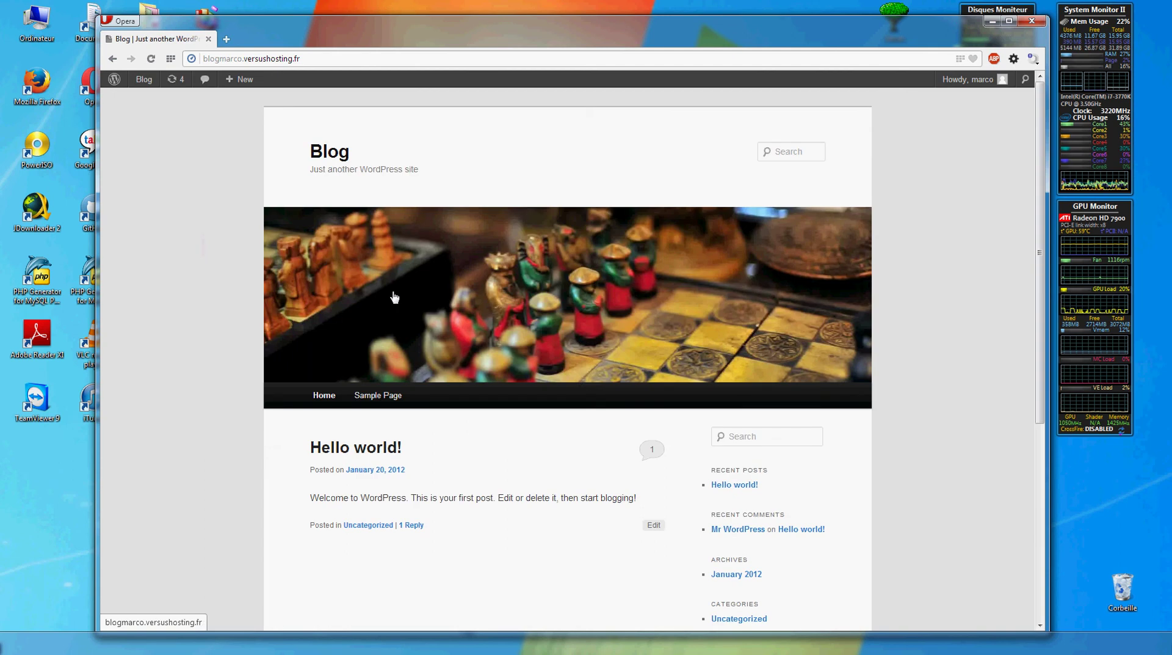
scroll(326, 196, down, 4)
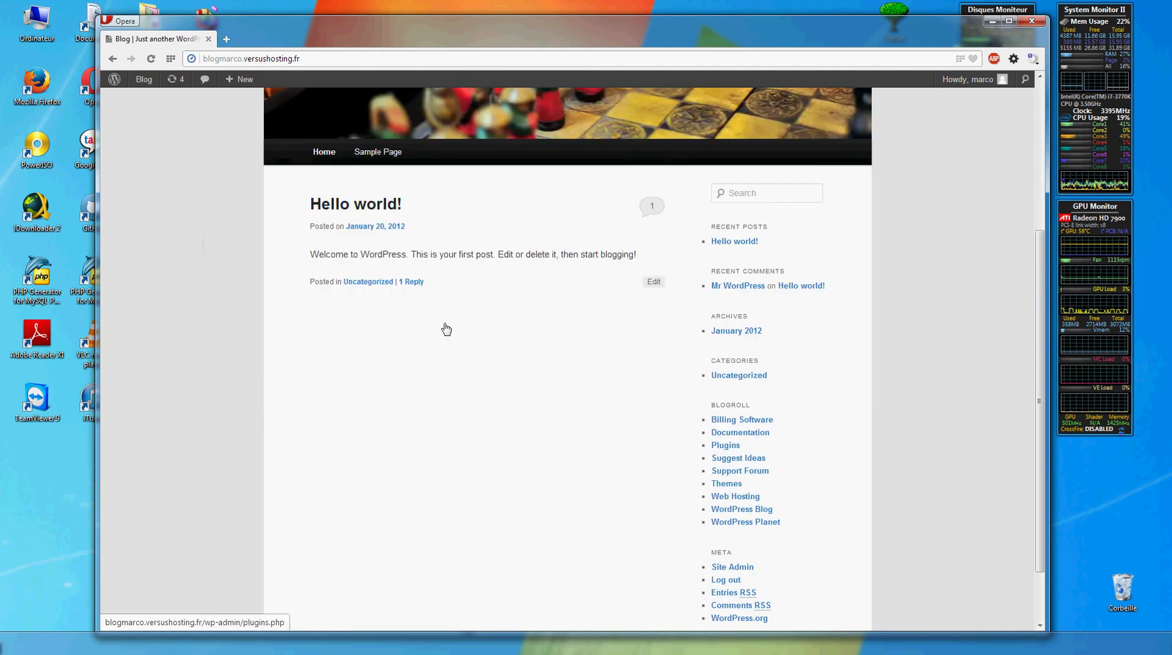
scroll(446, 329, down, 2)
Minimise Opera, uninstall WordPress from the hosting panel in Firefox, and move the Firefox window higher on the desktop
click(993, 21)
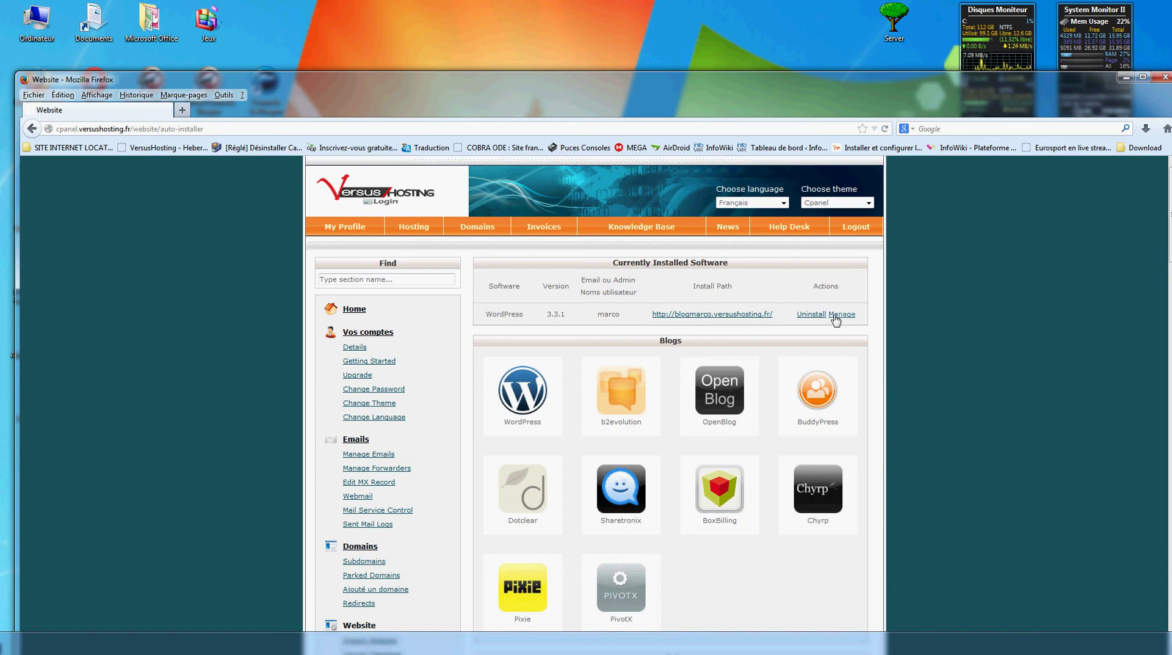
click(812, 314)
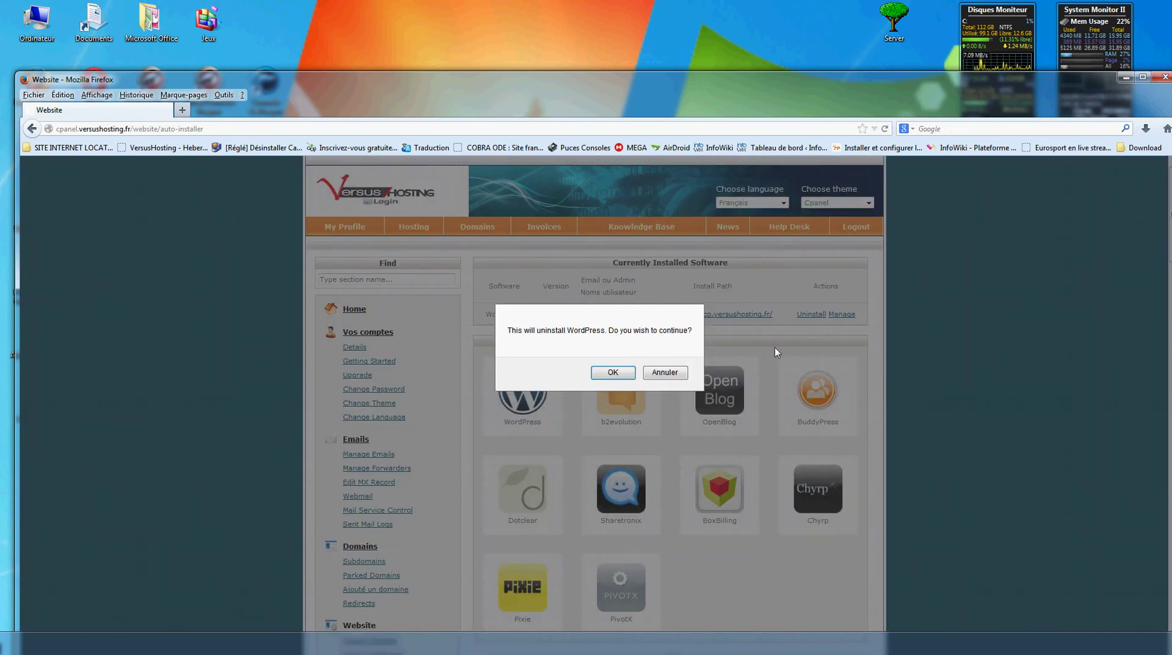
click(613, 372)
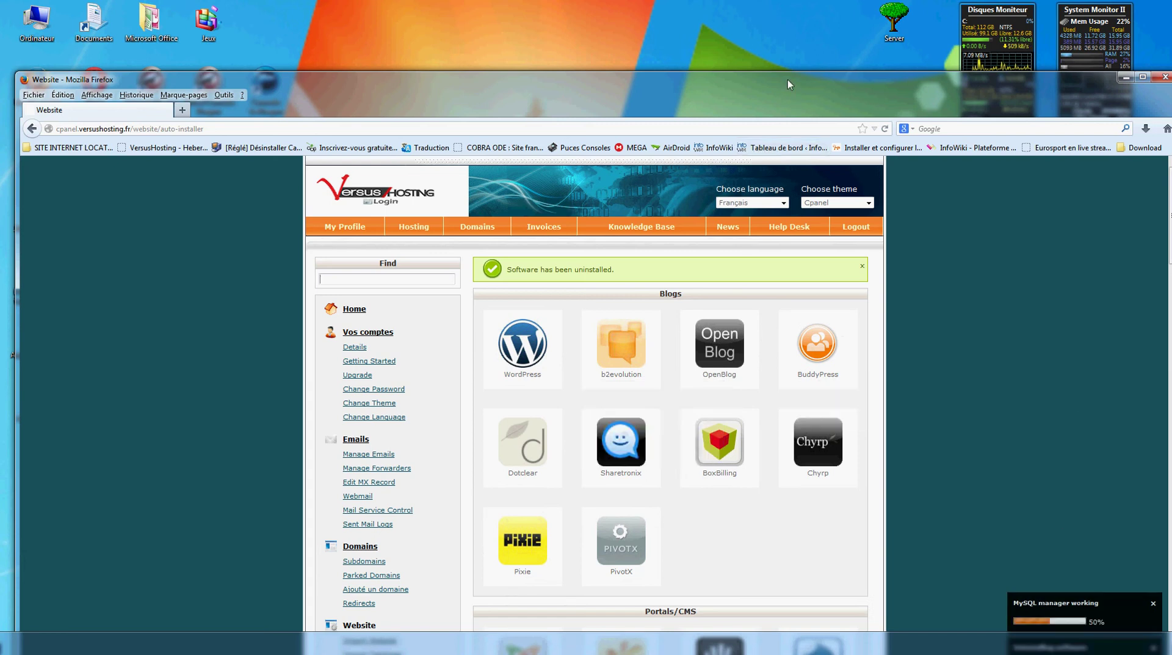
drag(788, 80, 772, 22)
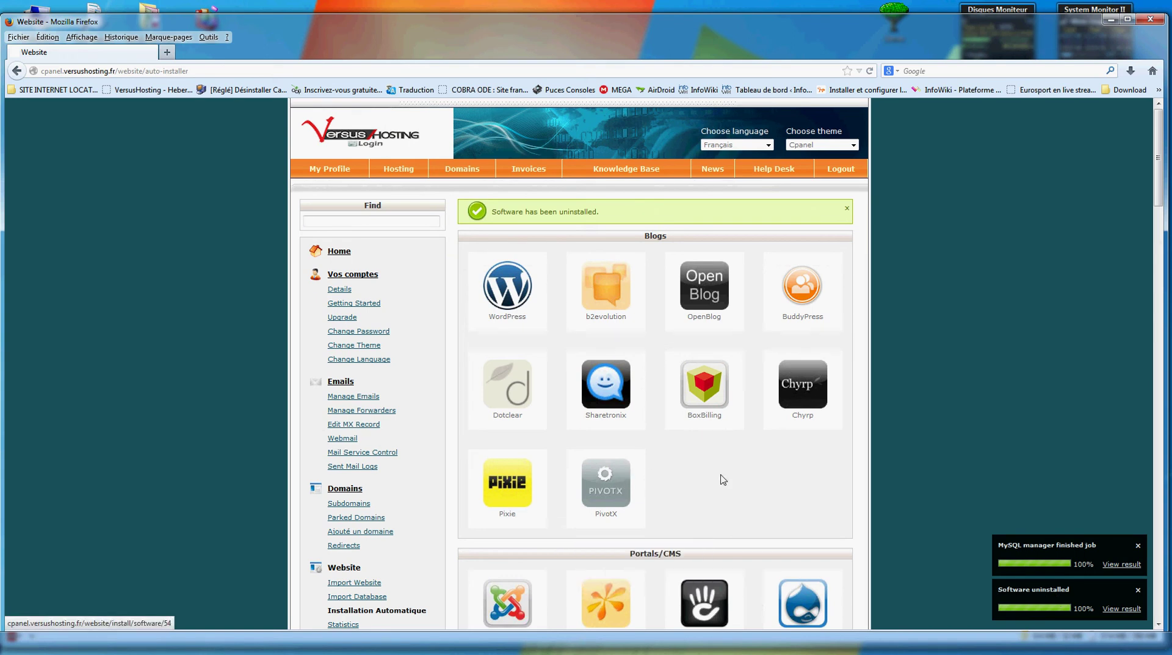
Look through the installable software list and open the Website Import Tool from the Website section
scroll(477, 386, down, 5)
scroll(391, 305, up, 5)
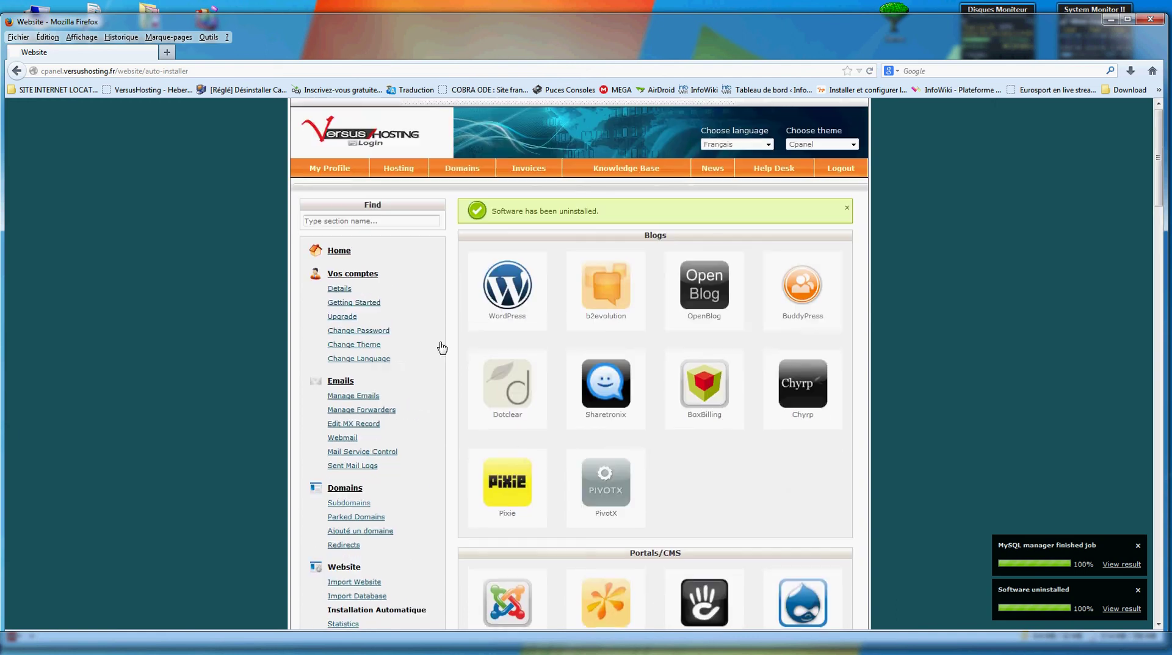
scroll(400, 488, down, 1)
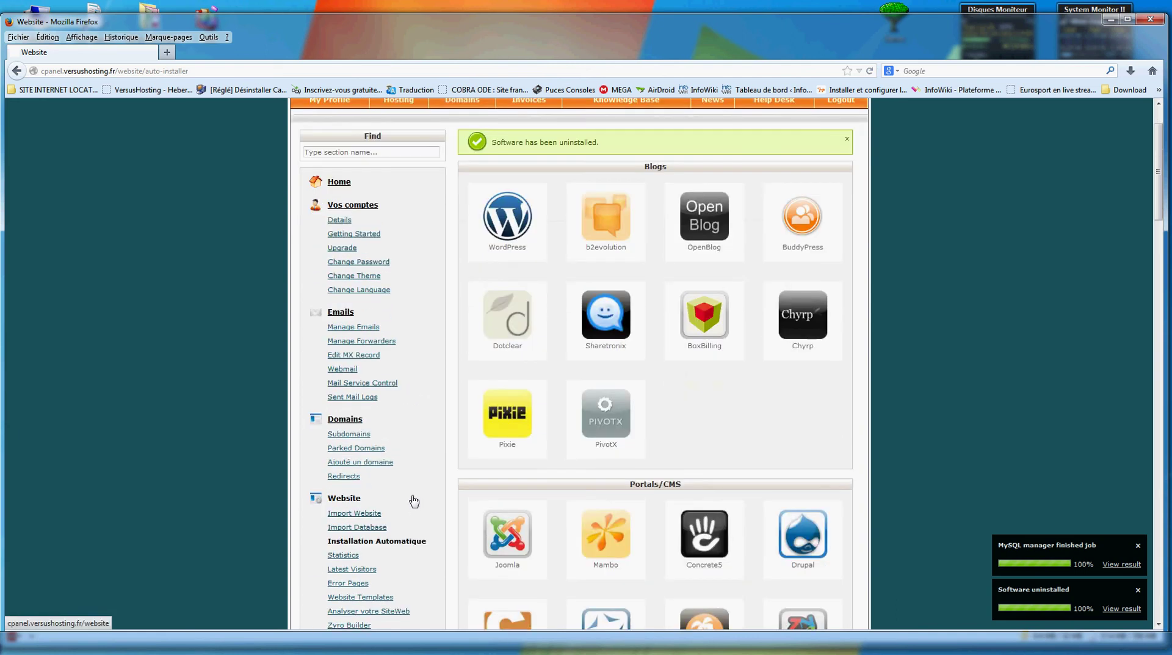
click(357, 503)
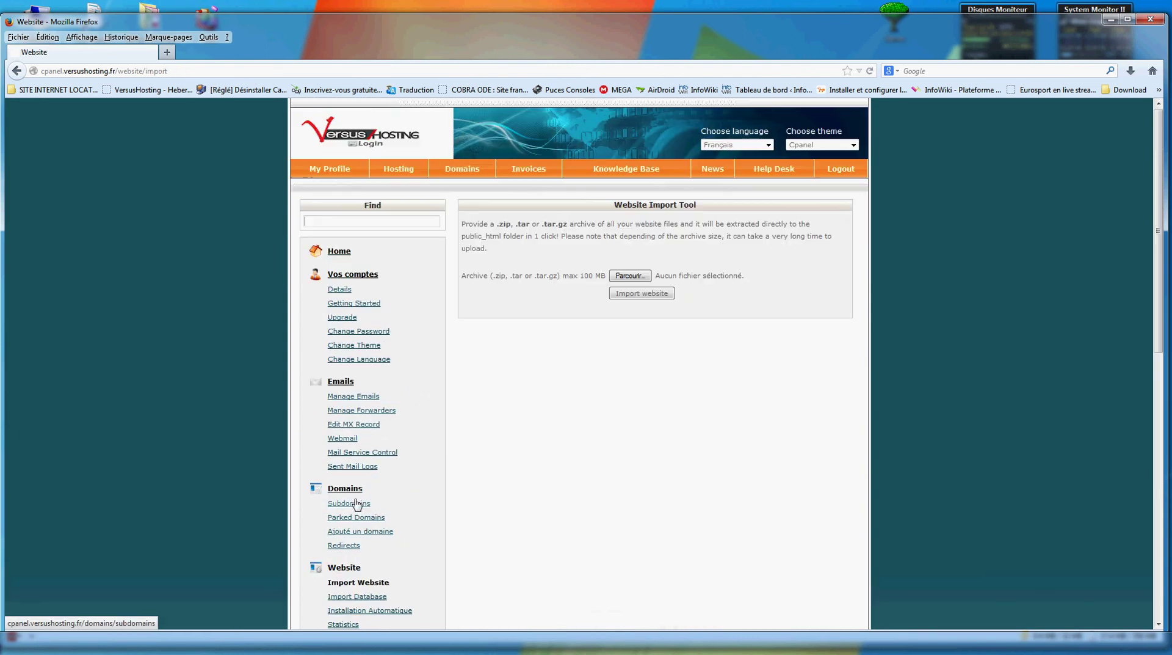
Return to the hosting panel's home dashboard and open Zyro Builder's template chooser in its own tab
scroll(367, 502, down, 1)
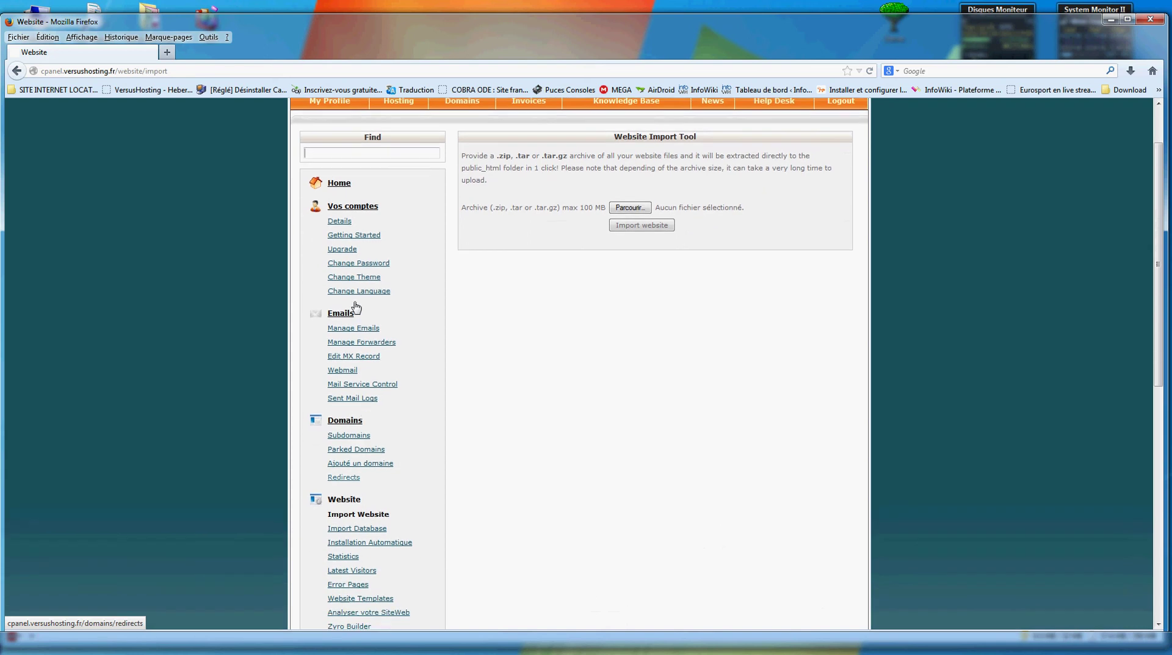
click(336, 184)
scroll(314, 470, down, 2)
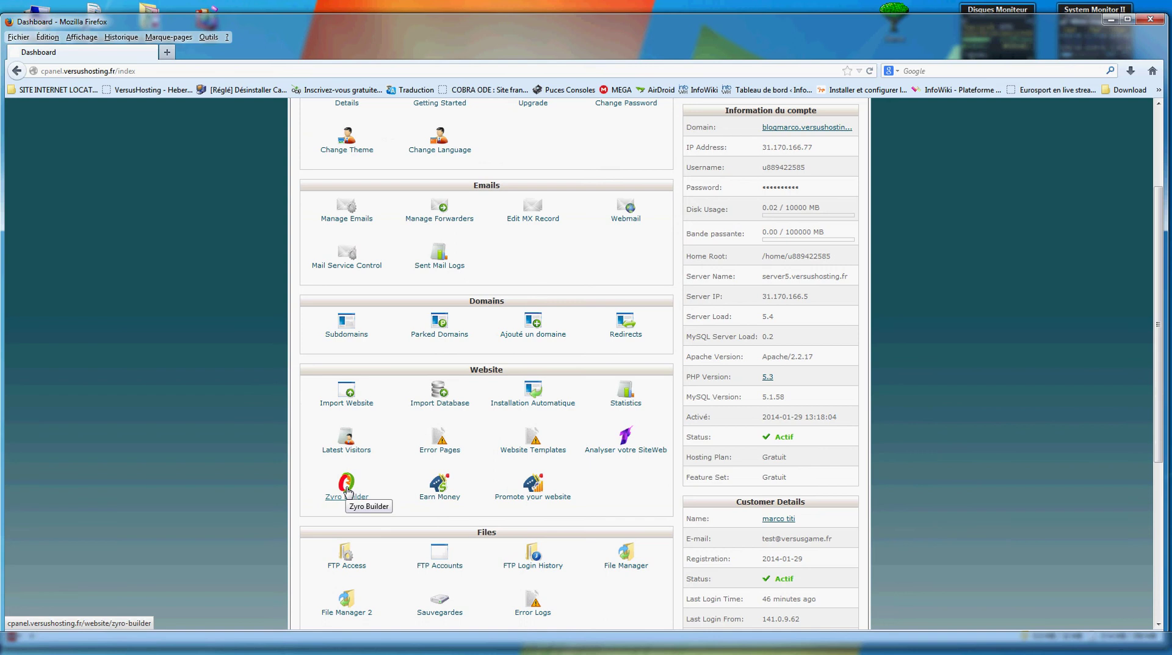
click(346, 489)
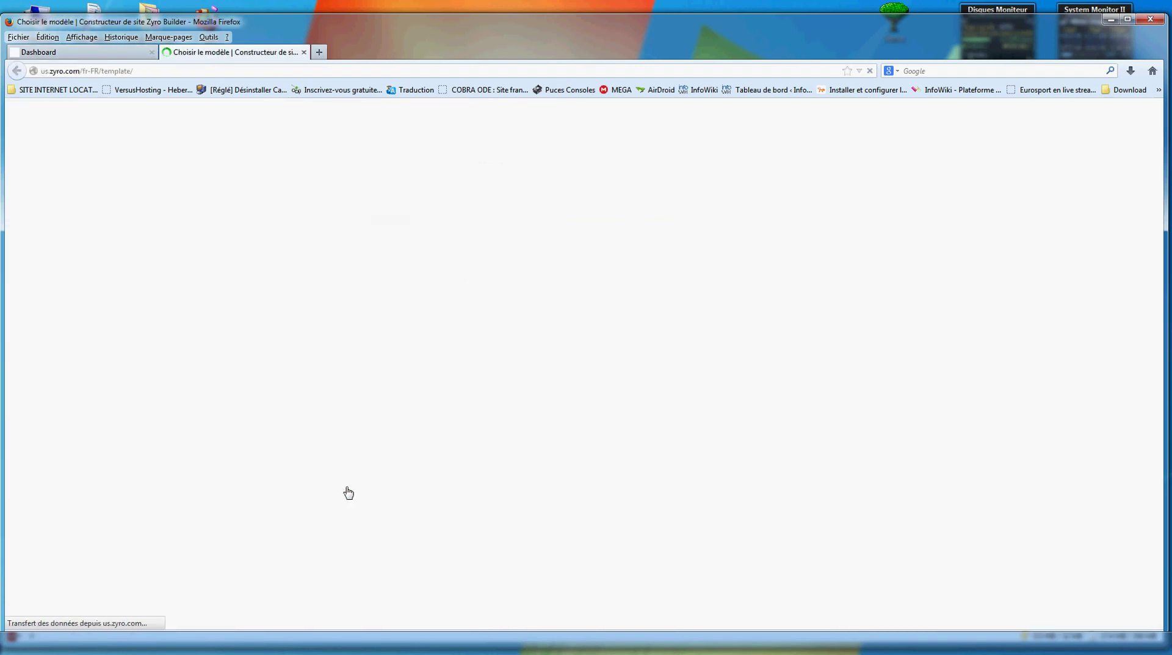
click(96, 55)
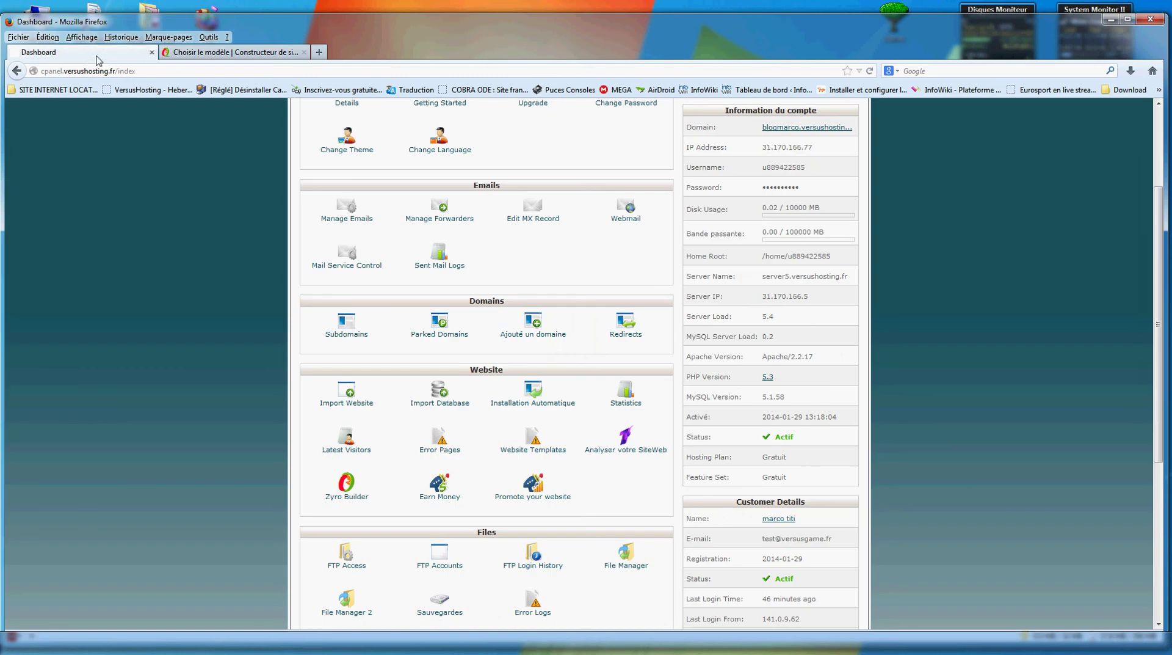
click(264, 55)
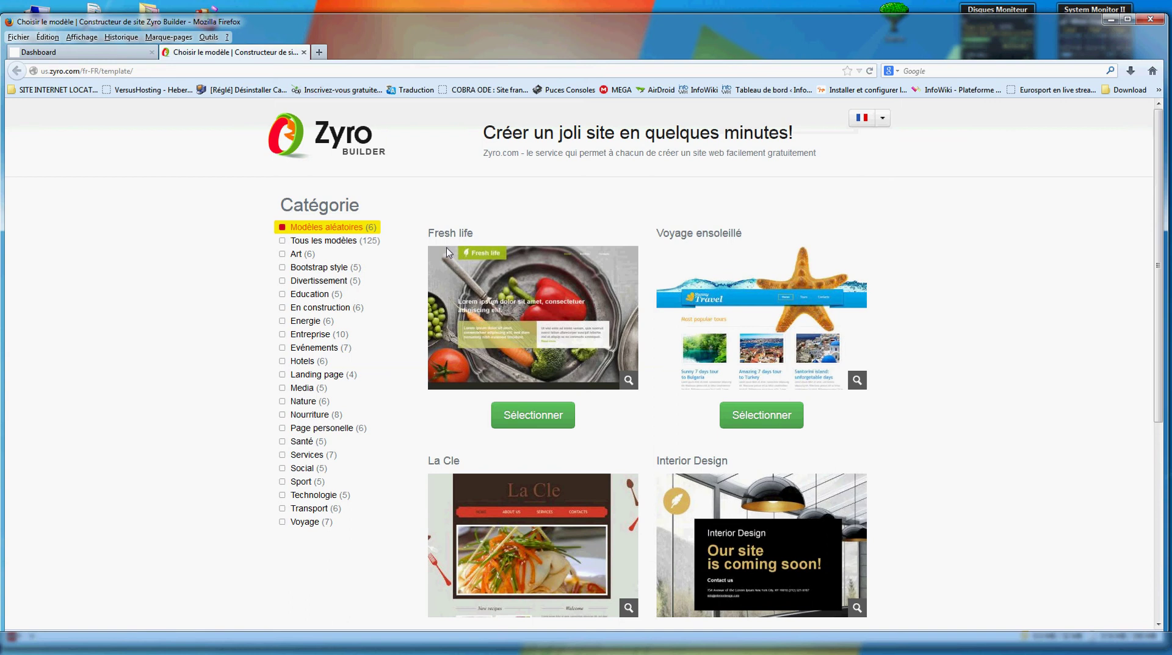
Browse the random Zyro templates and filter the template list to the Media category
scroll(614, 469, down, 2)
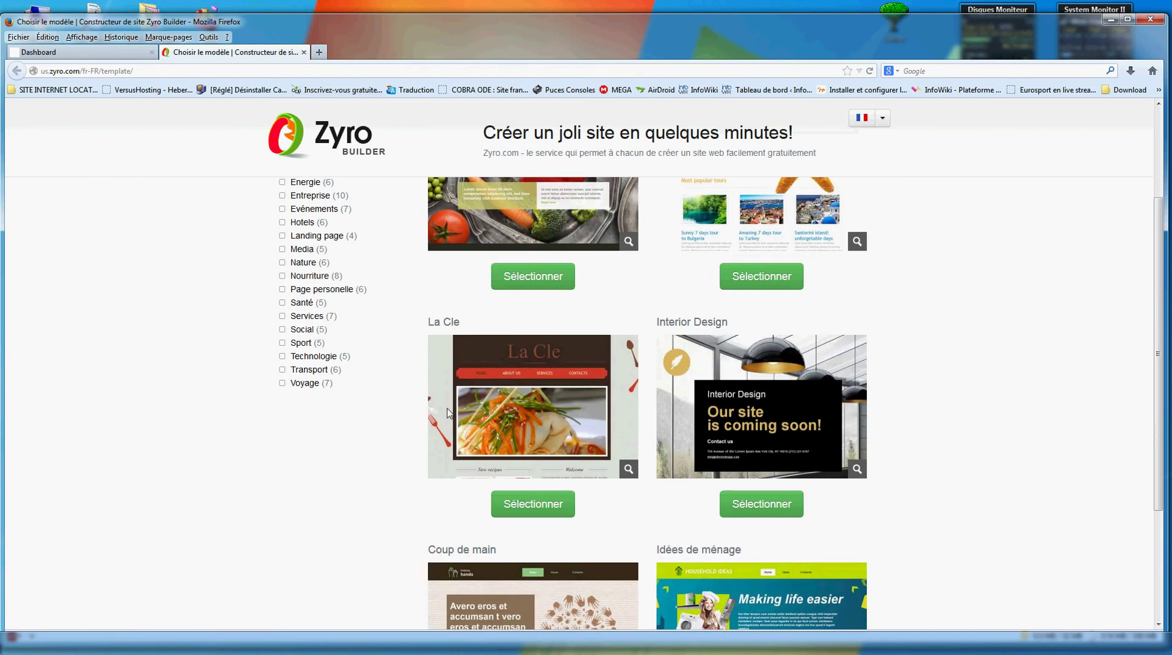
scroll(543, 413, up, 2)
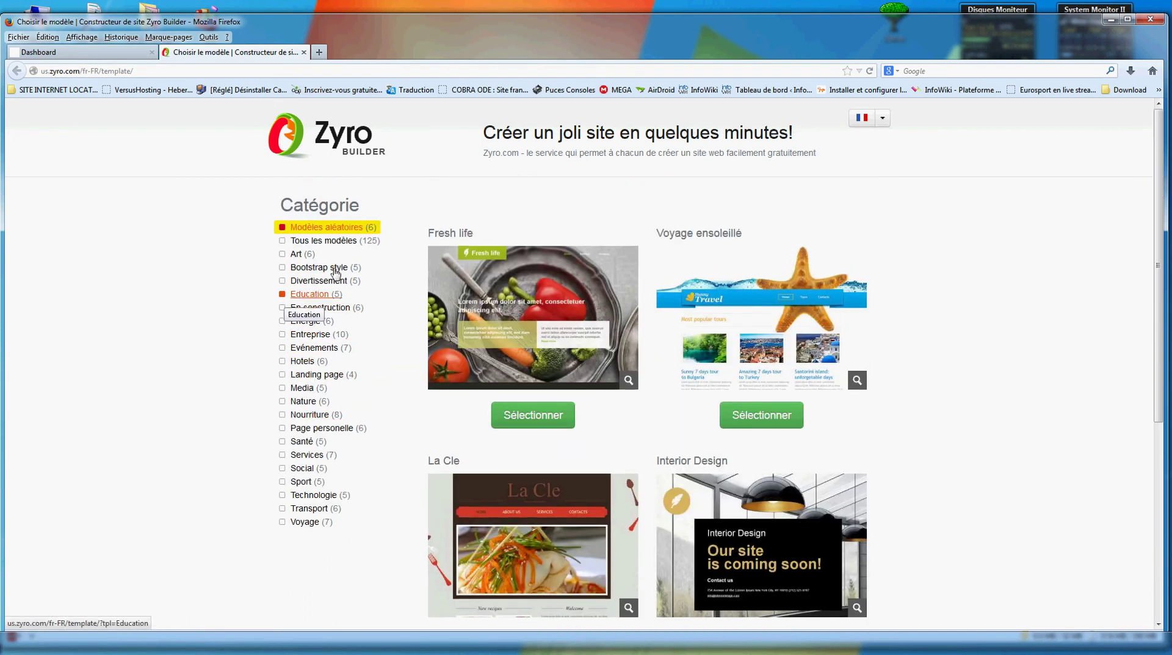
click(283, 389)
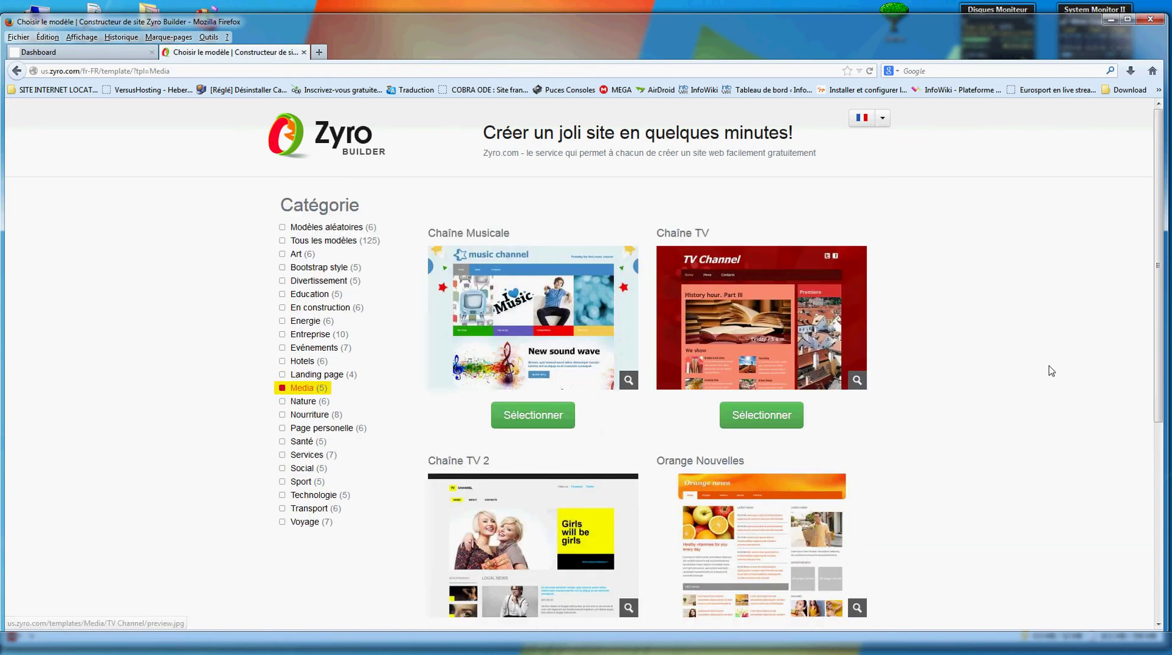
Browse the Media templates, select the Chaîne Musicale template, and look over its page in the site editor
scroll(927, 308, down, 3)
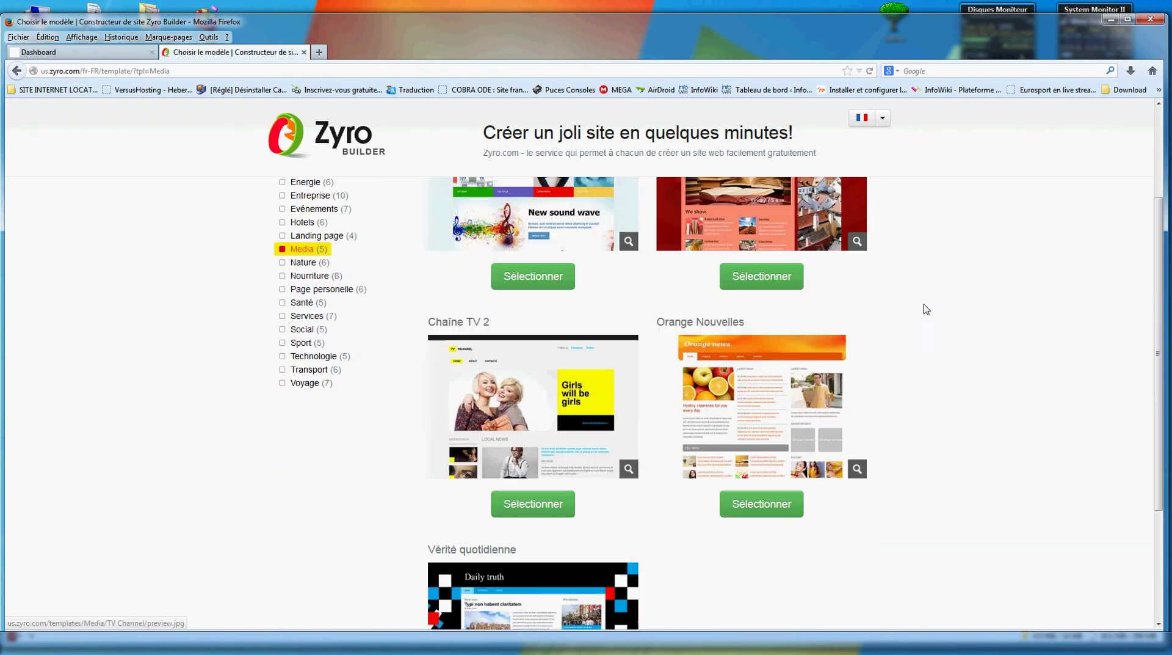
scroll(557, 361, up, 3)
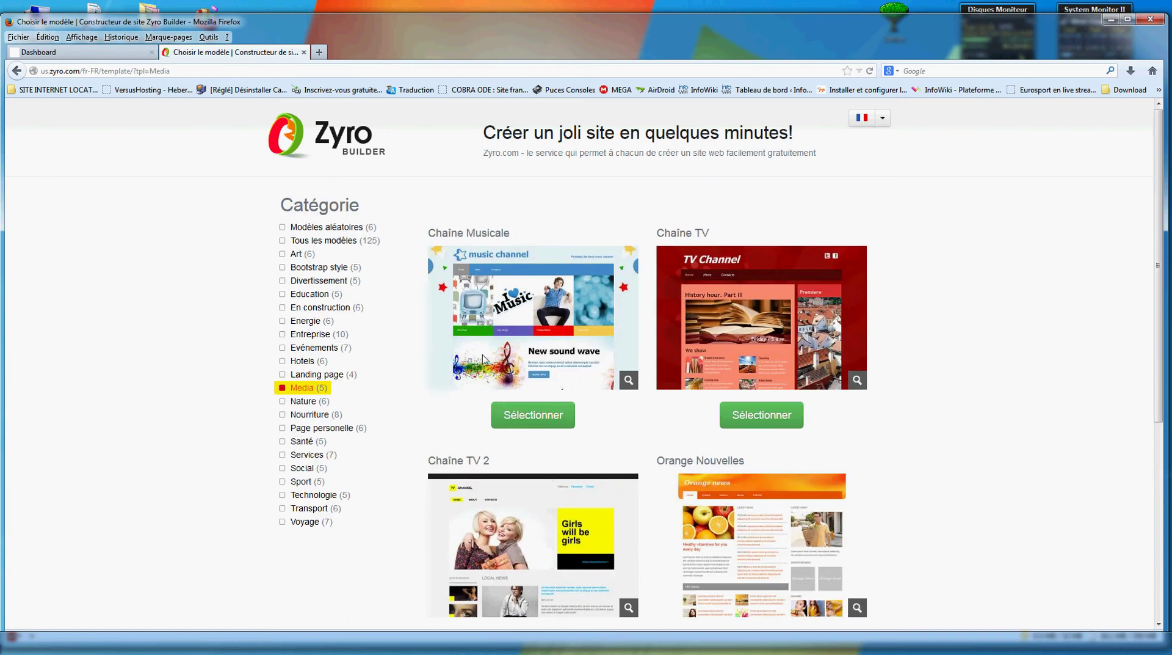
click(551, 417)
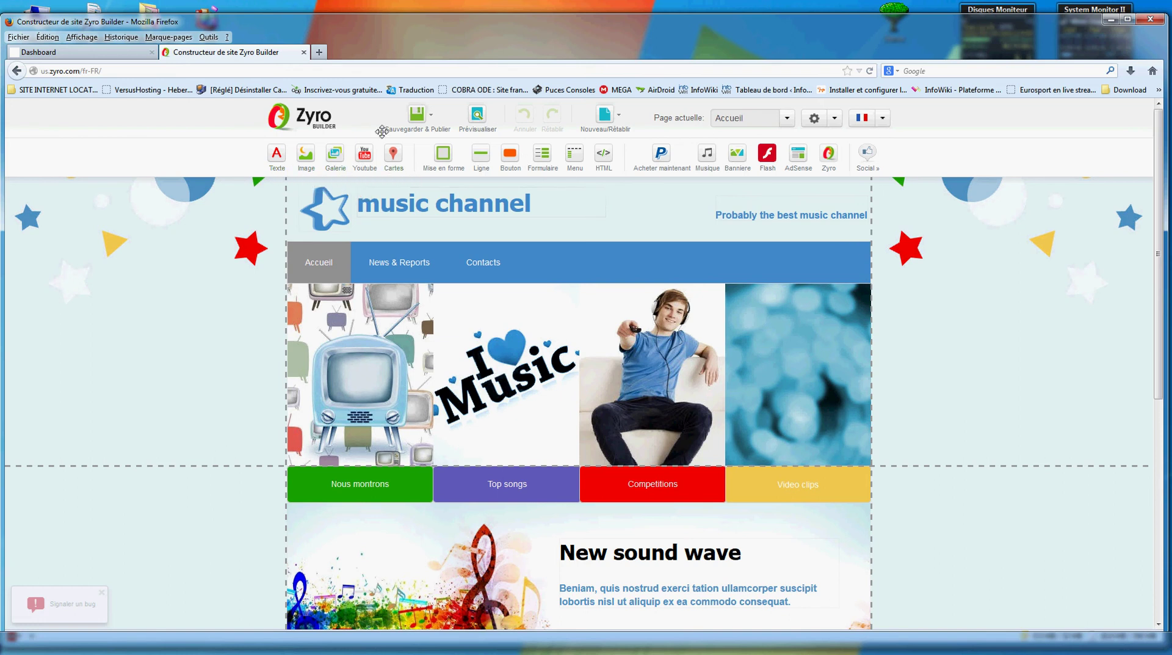
click(619, 115)
scroll(1151, 246, down, 3)
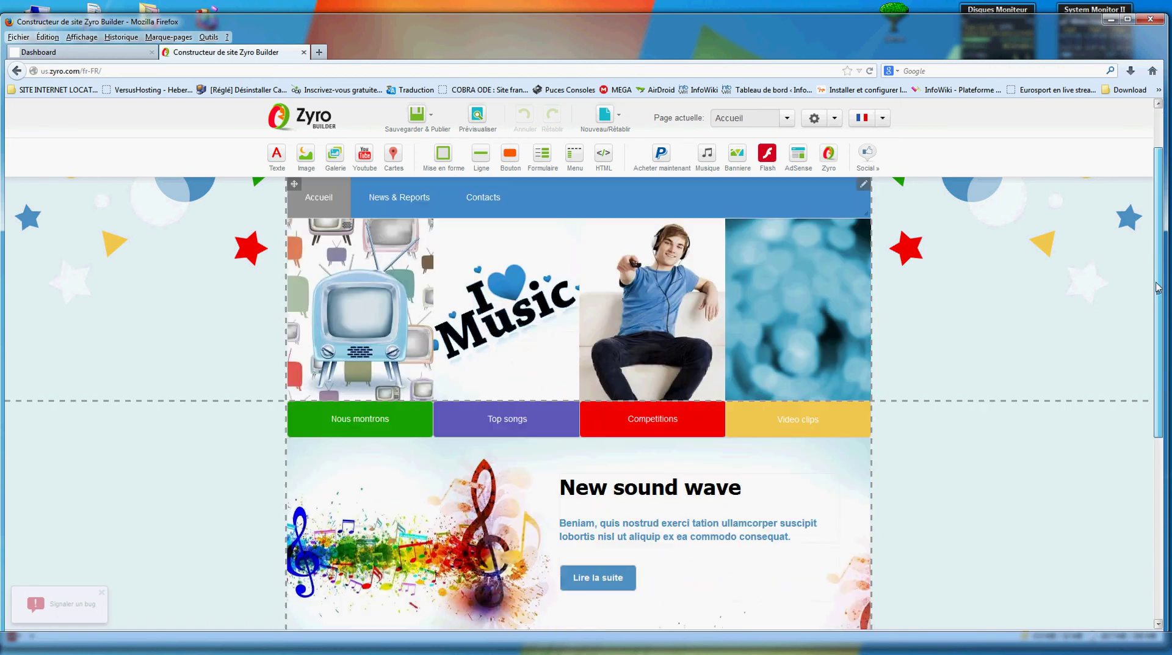
scroll(818, 377, up, 3)
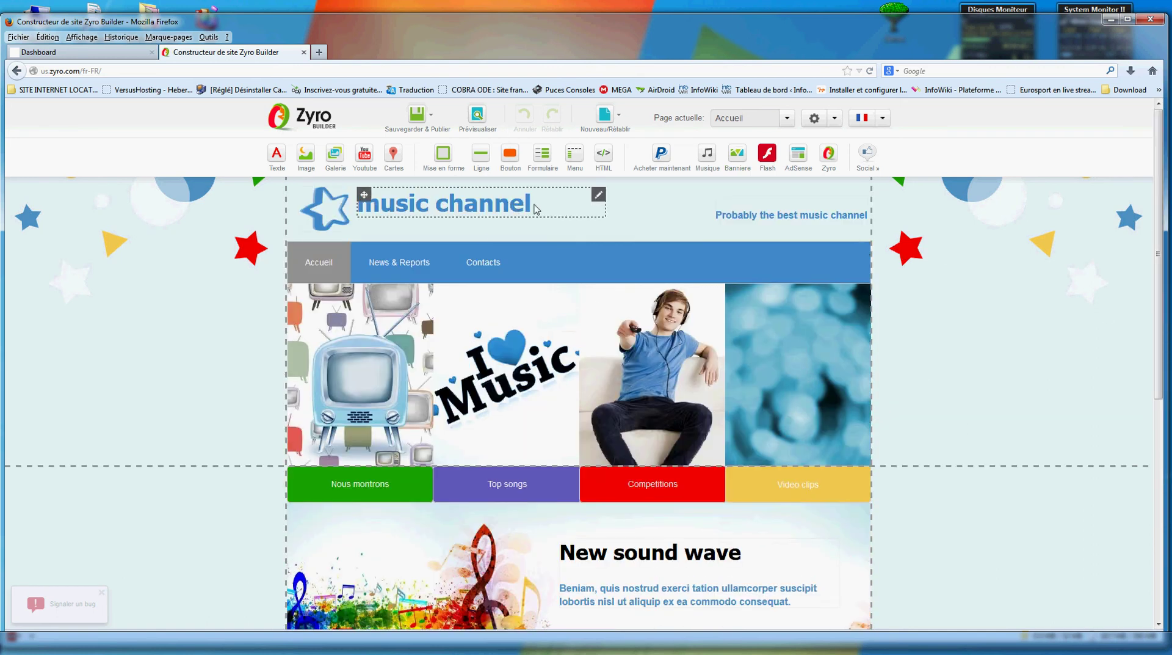
Shift the header title slightly and replace its text "music channel" with "Music de" followed by the customer's first name
mouse_move(535, 209)
mouse_down()
mouse_move(500, 205)
mouse_move(546, 209)
mouse_up()
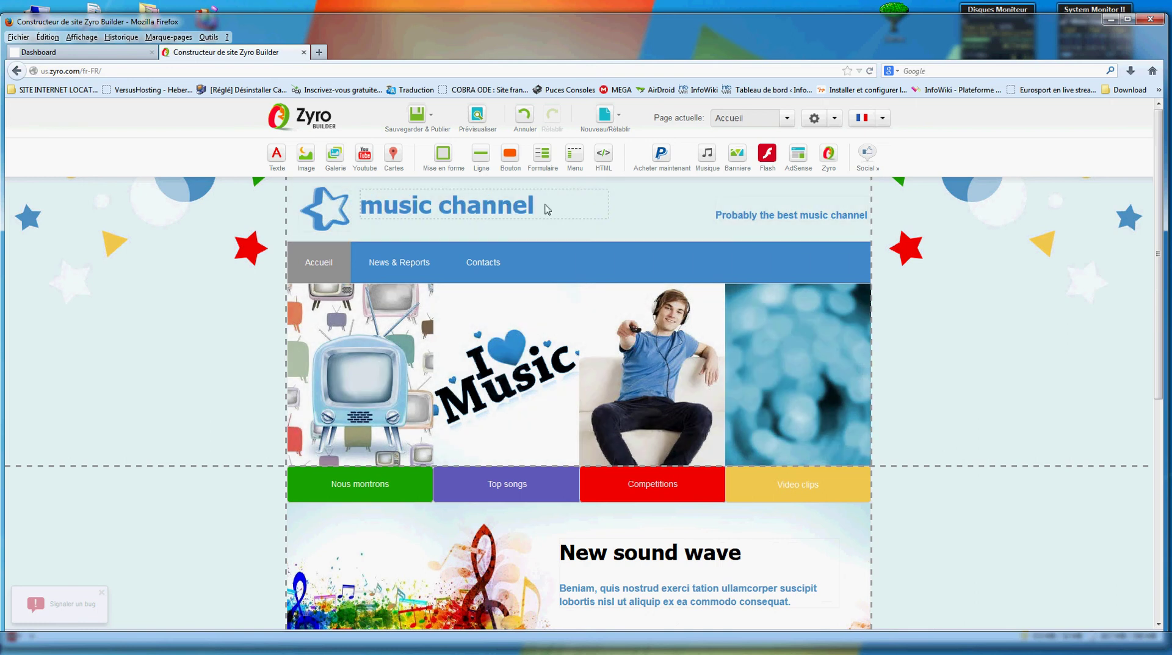
click(601, 196)
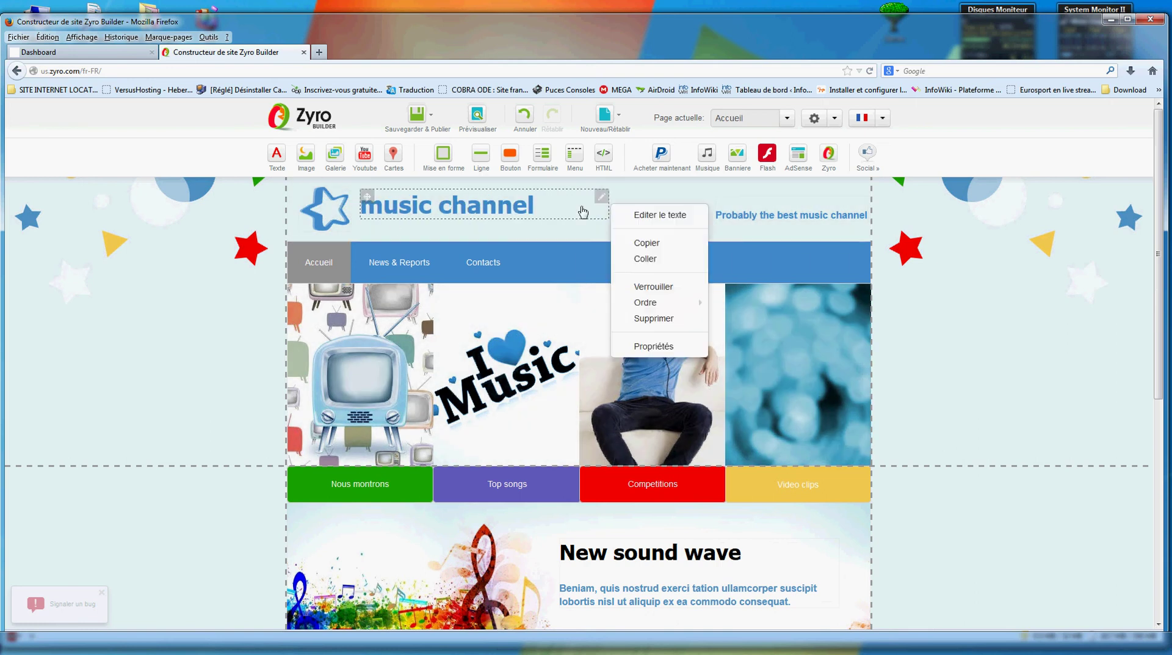
click(671, 216)
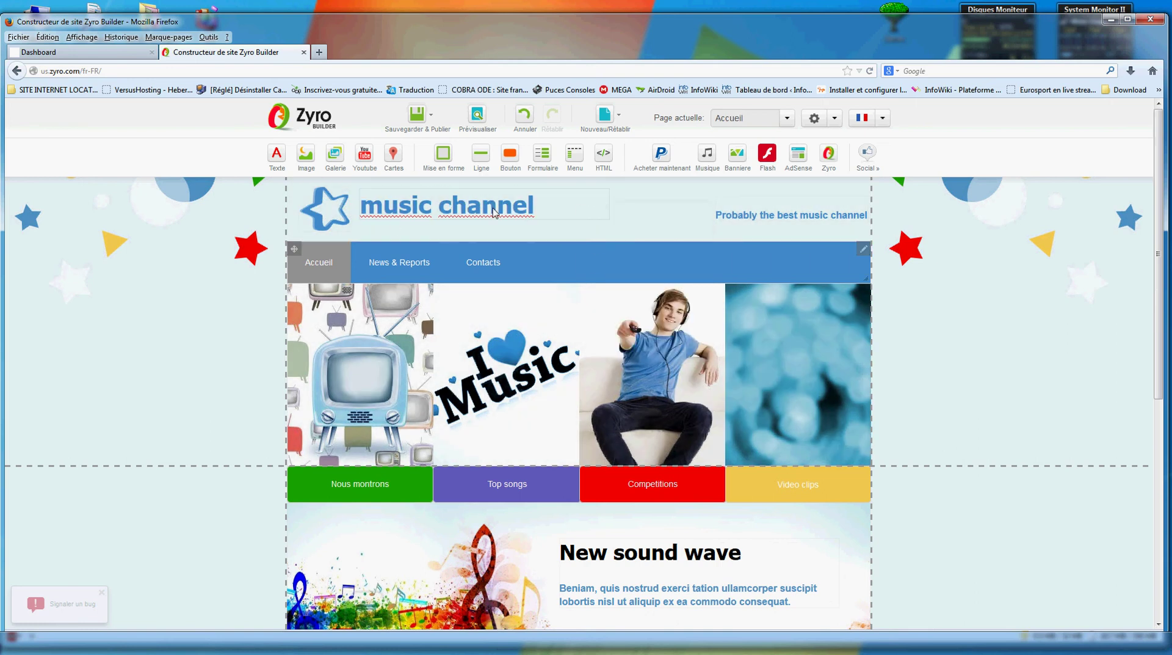
key(Delete)
key(Delete)
key(Delete)
key(Delete)
key(Delete)
key(Delete)
key(Delete)
key(Delete)
key(Delete)
key(Delete)
key(Delete)
key(Delete)
key(Delete)
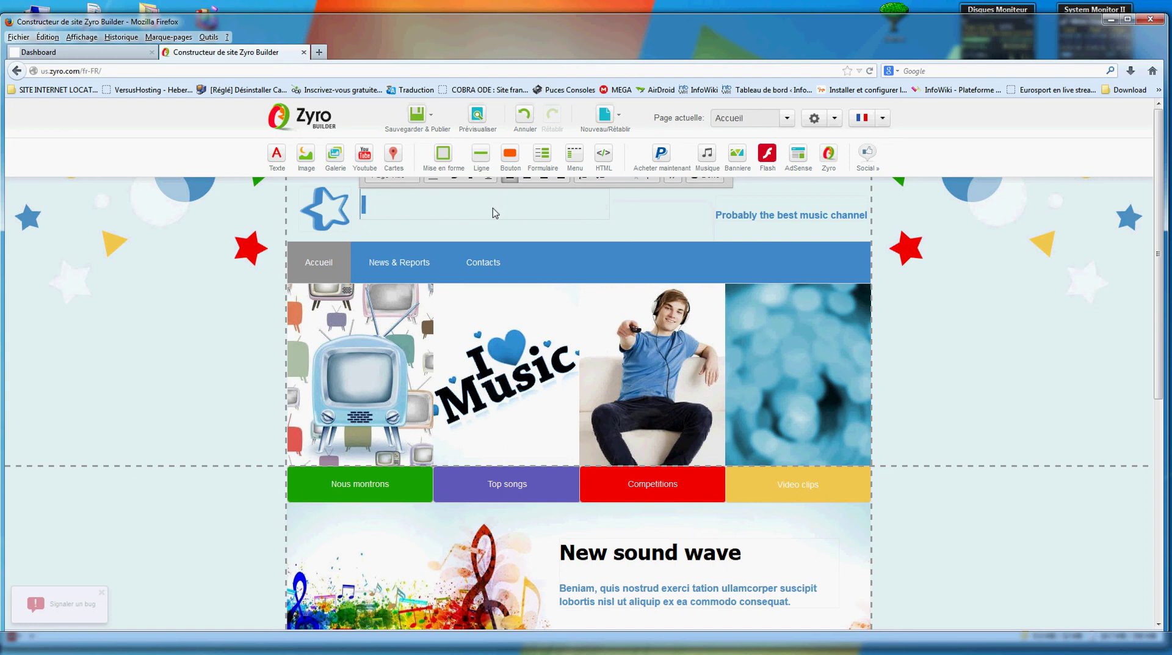
text(Music de)
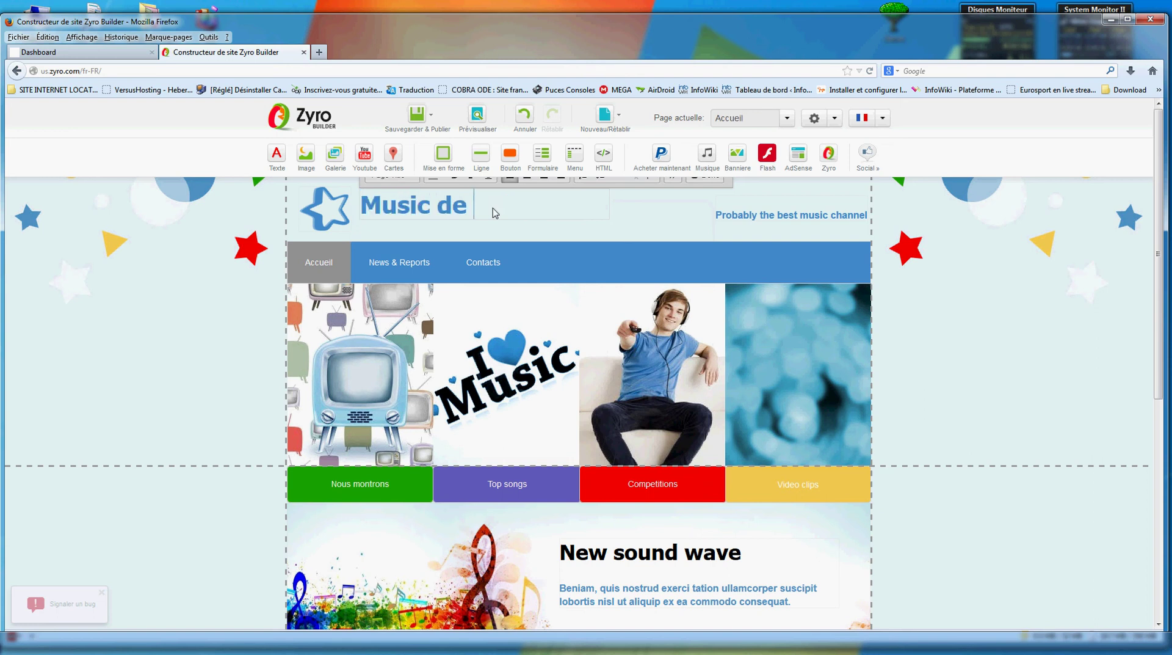
text( marco)
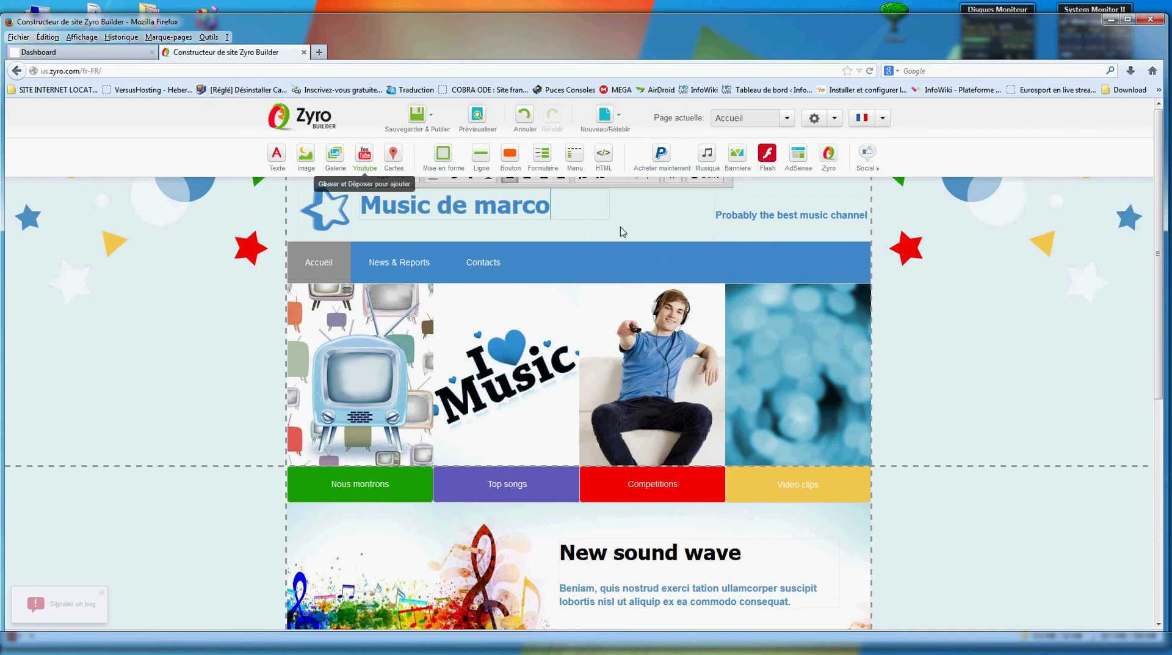
click(653, 221)
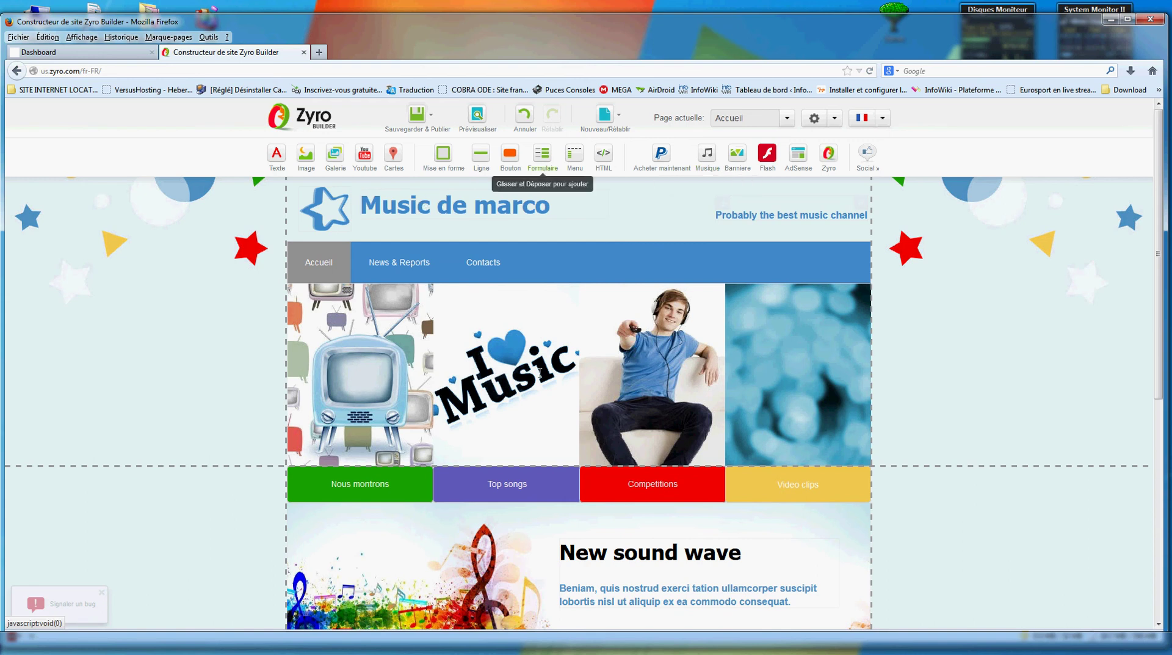
Save and publish the edited site
mouse_move(421, 122)
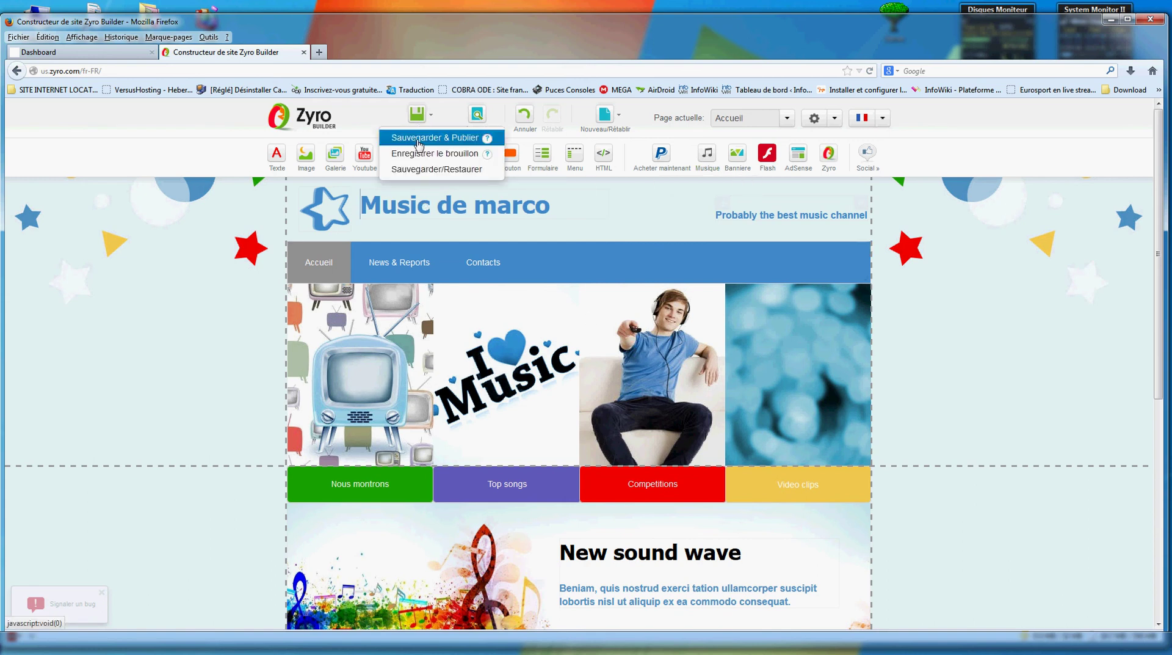
click(419, 138)
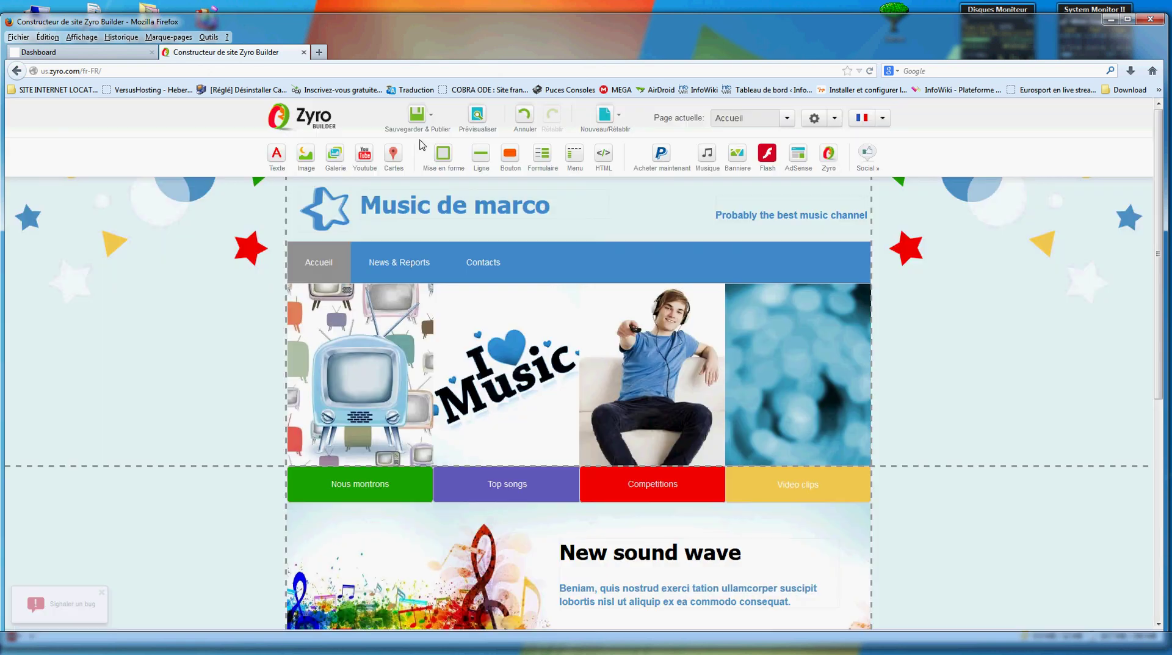
Try to open the published site at its versushosting.fr address in a new tab, close that tab, and return to the hosting dashboard
click(323, 52)
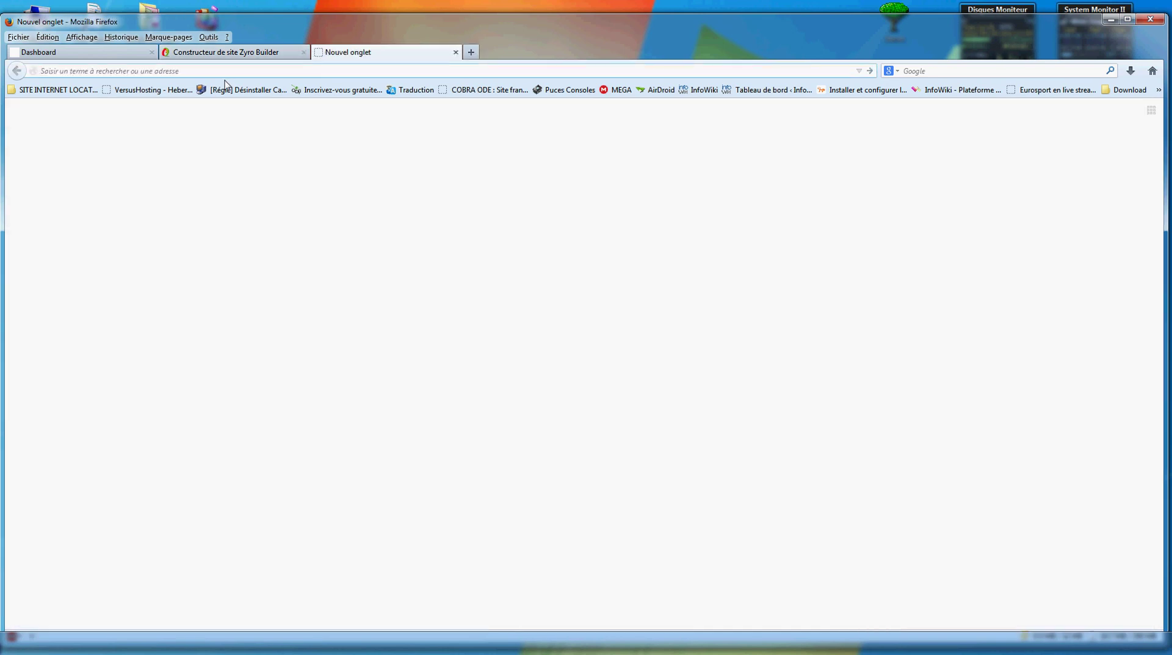
text(blogatiti.versushosting.fr)
key(Return)
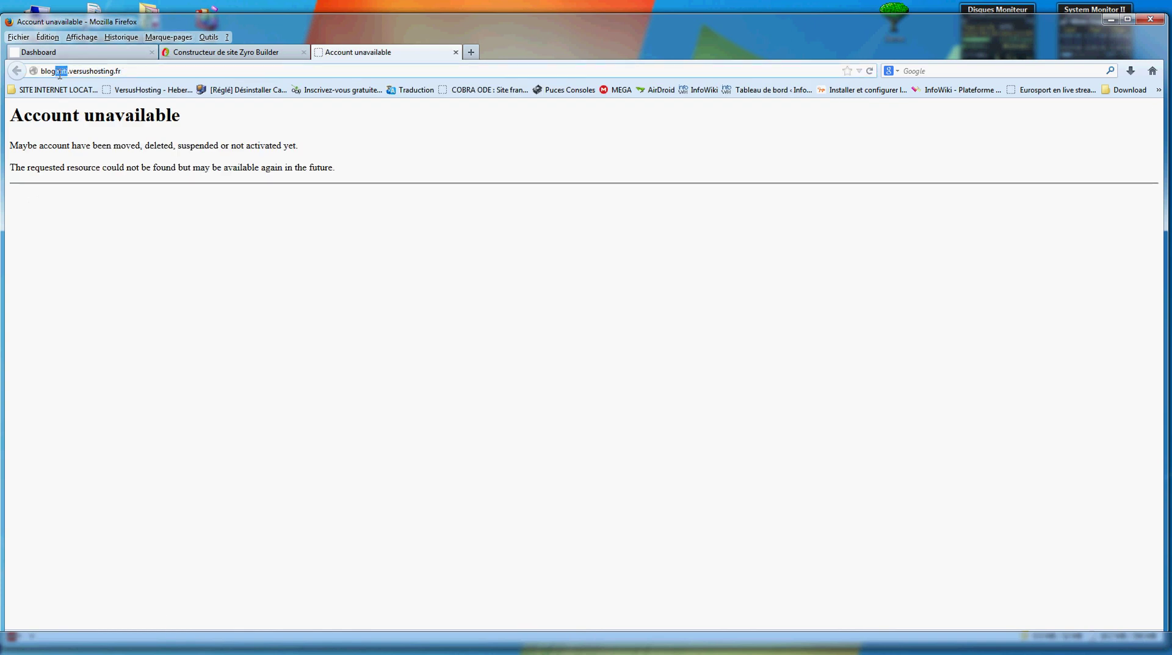
text(marc)
text(o)
key(Return)
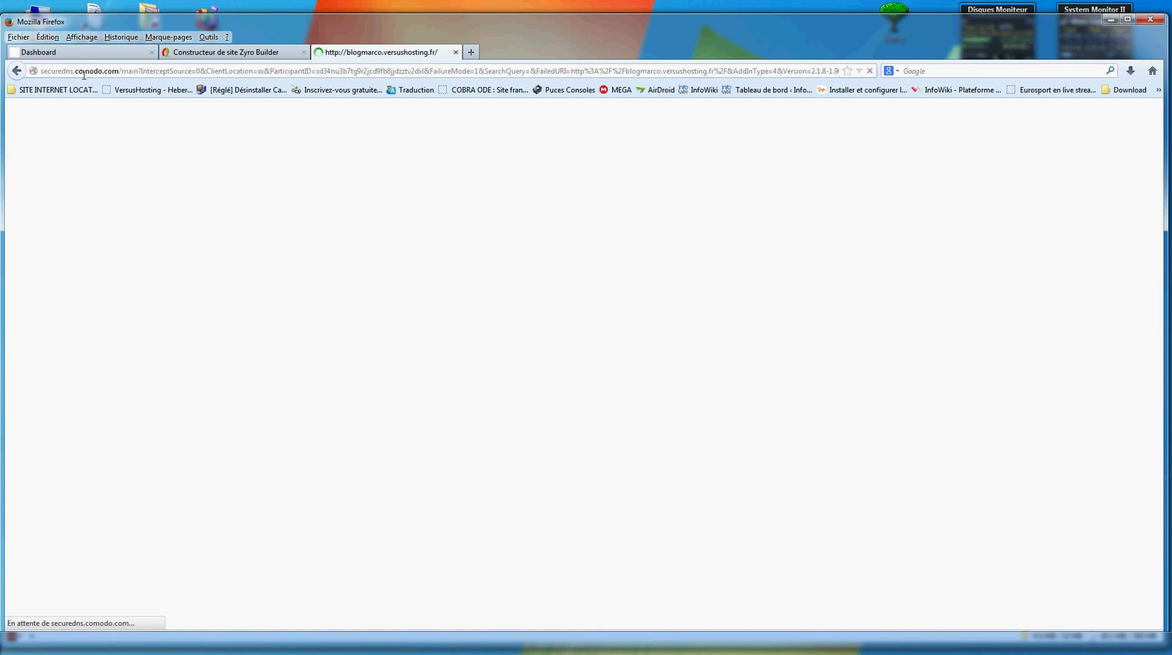
click(113, 54)
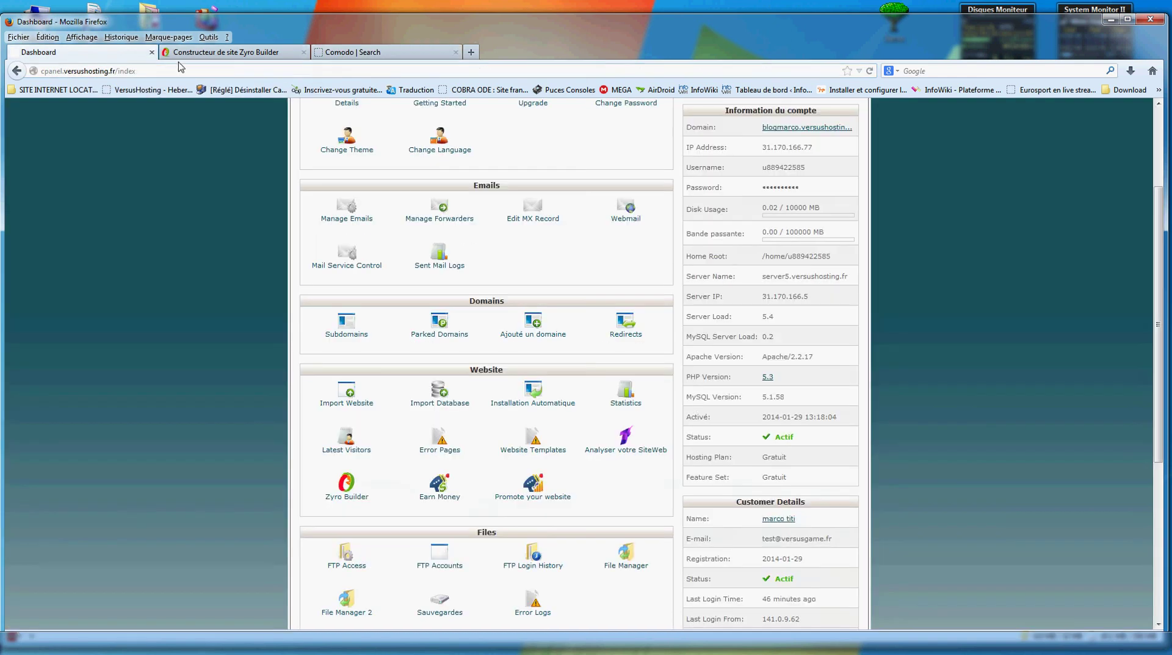
click(184, 56)
click(372, 55)
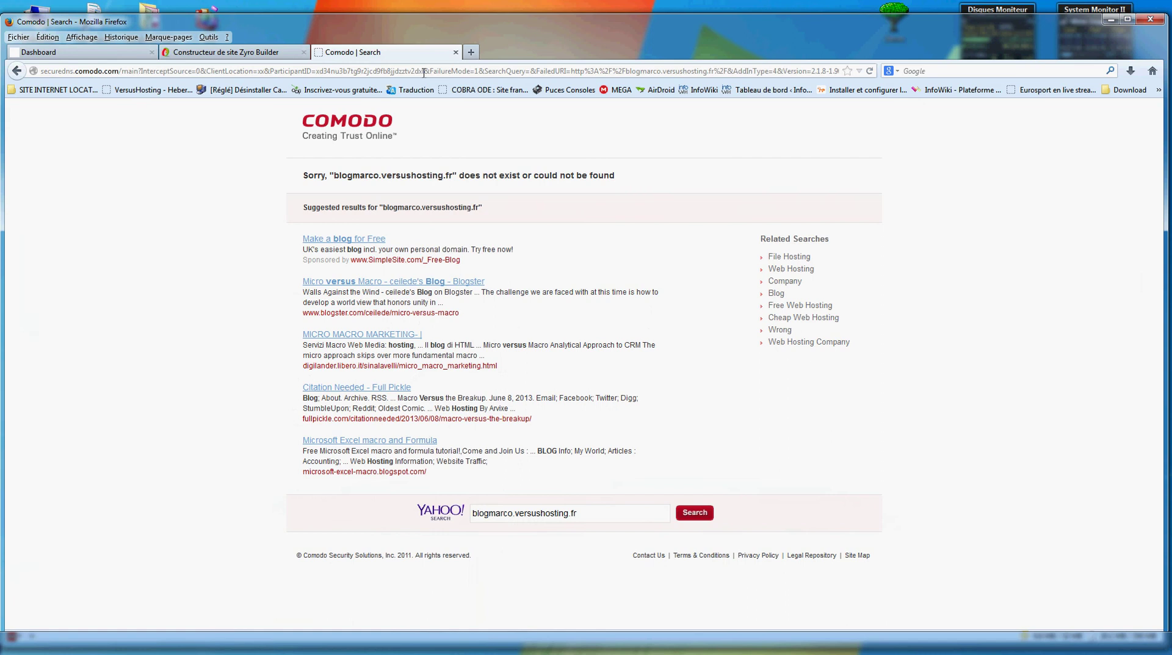
click(456, 51)
click(126, 55)
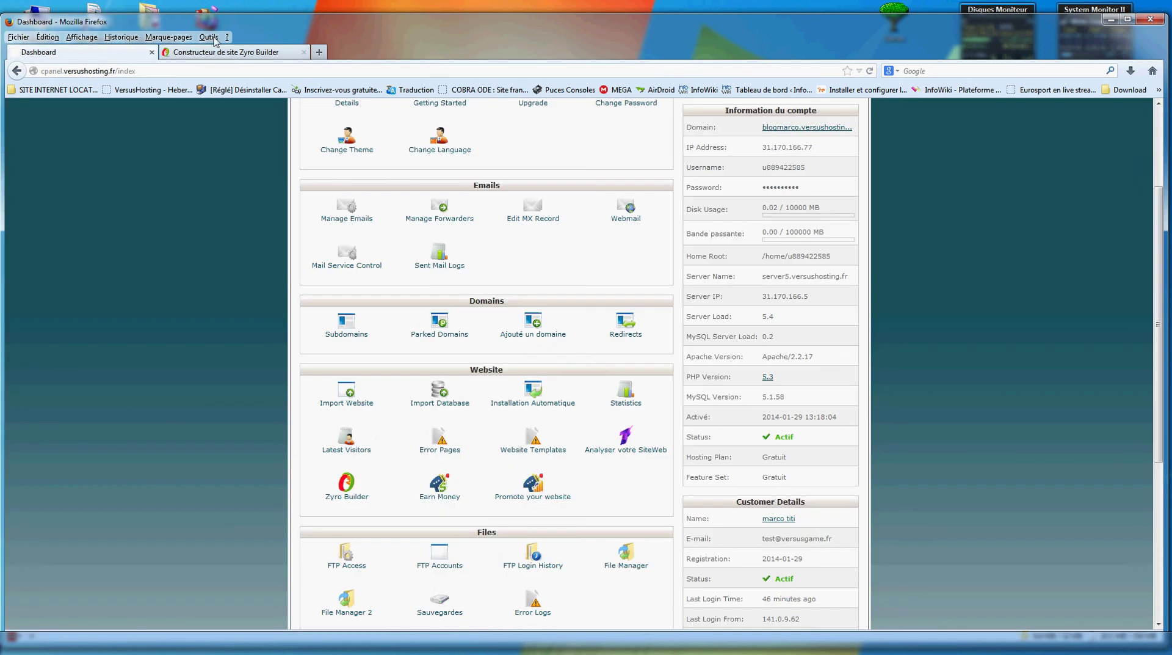
Switch to Opera, look over the published site's home page down to its footer, and dismiss the Opera window
click(282, 28)
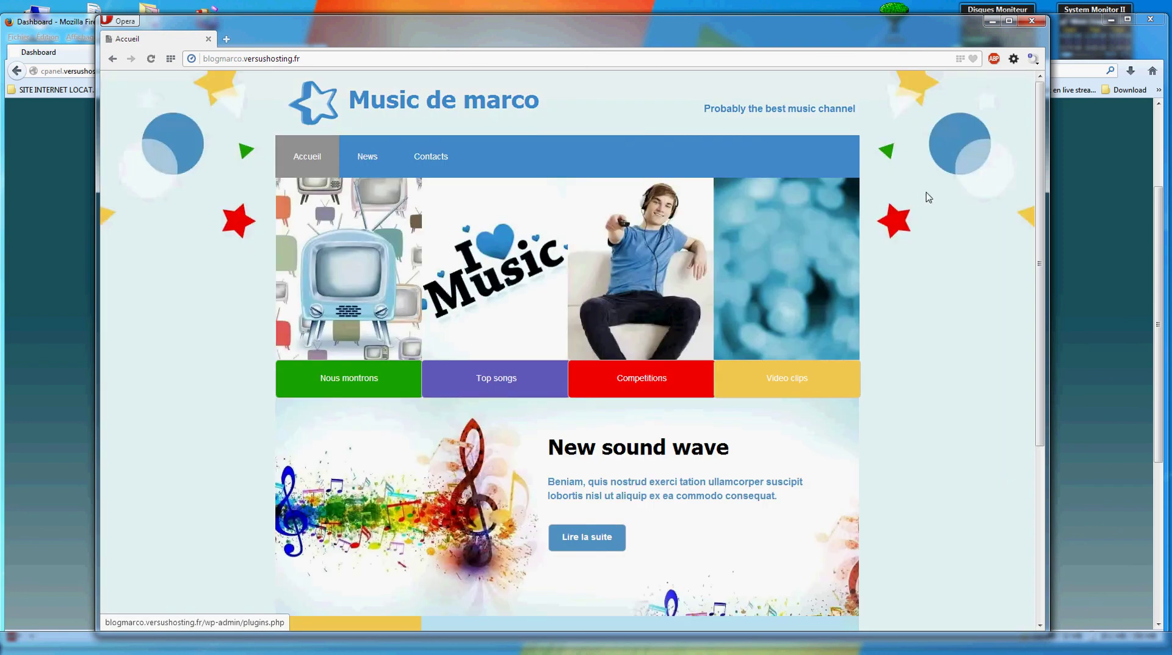
scroll(928, 196, down, 5)
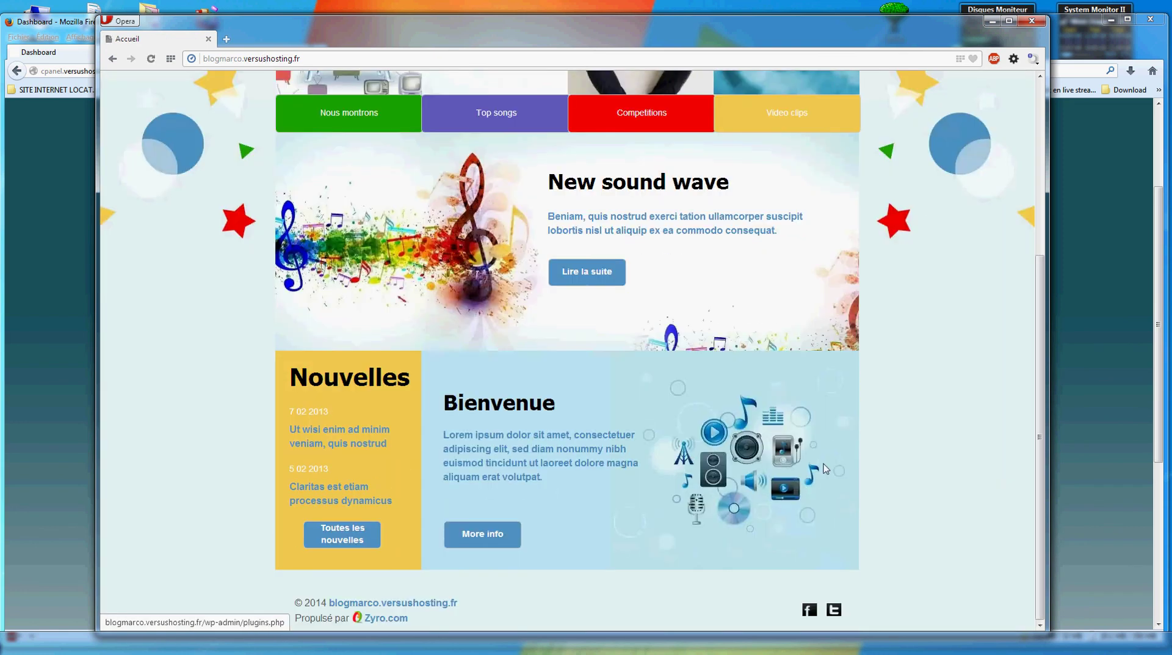
scroll(444, 470, up, 5)
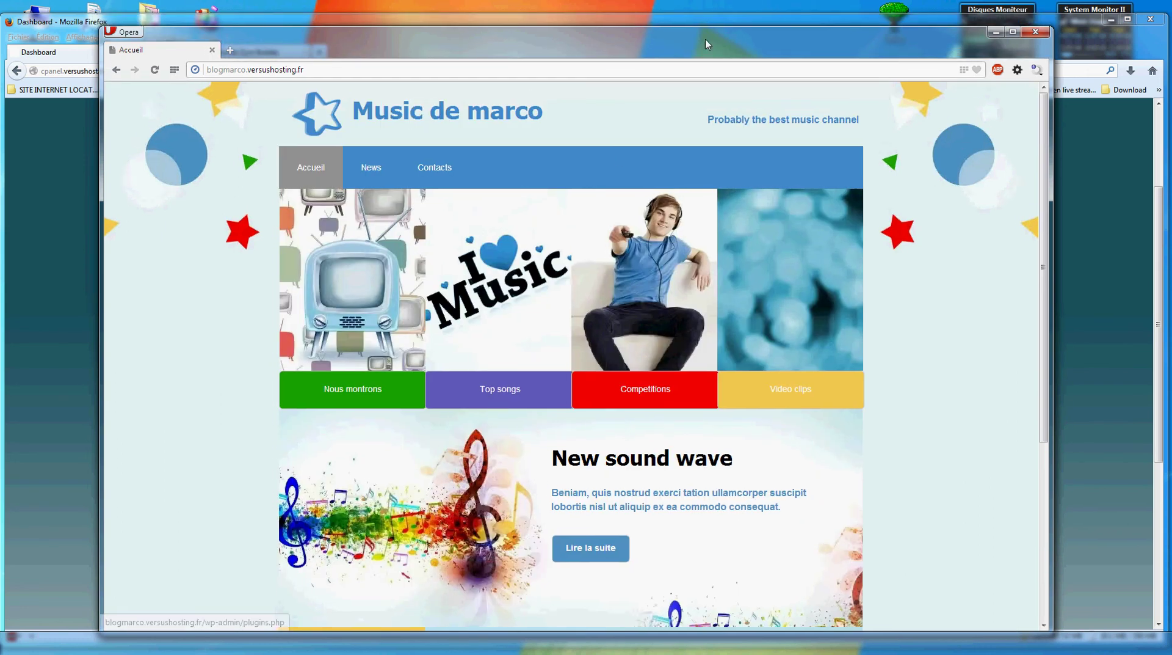
drag(427, 21, 1134, 66)
key(alt+F4)
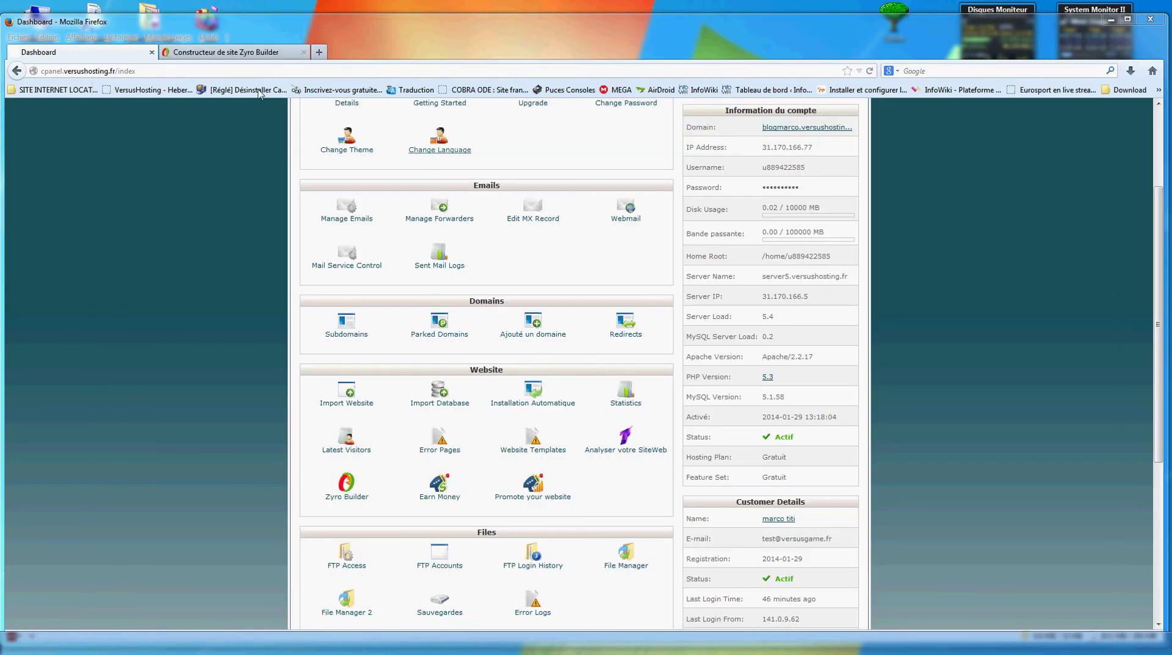
Close the Zyro Builder tab and reopen Zyro Builder from the Website section of the hosting dashboard
click(200, 55)
click(304, 53)
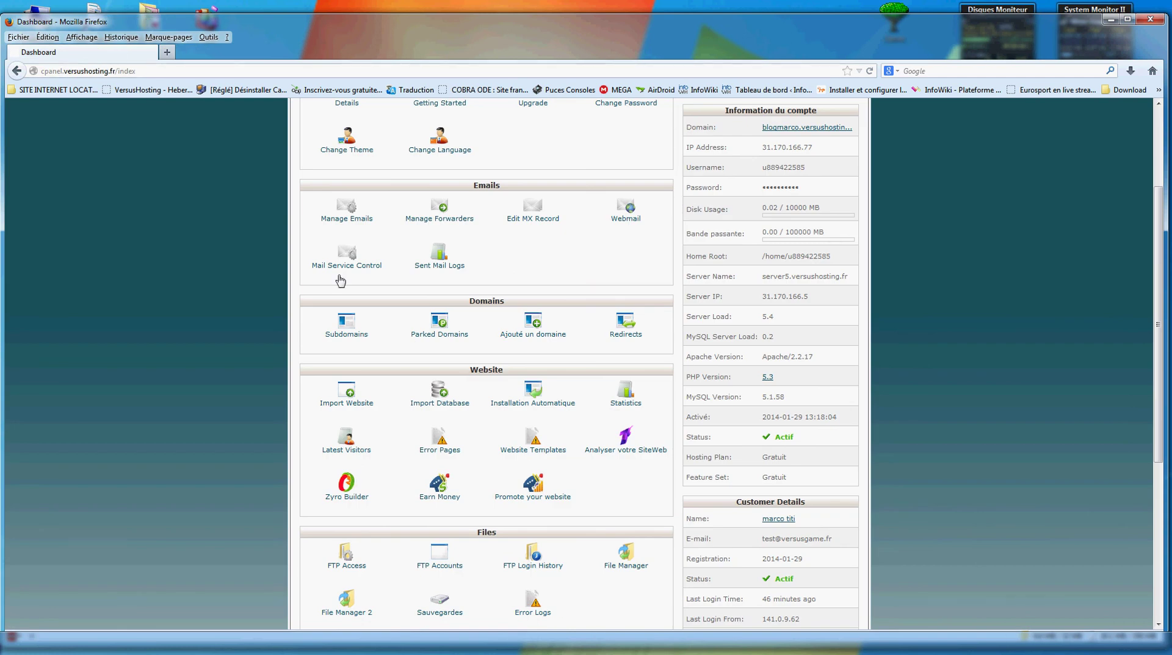
scroll(376, 313, down, 10)
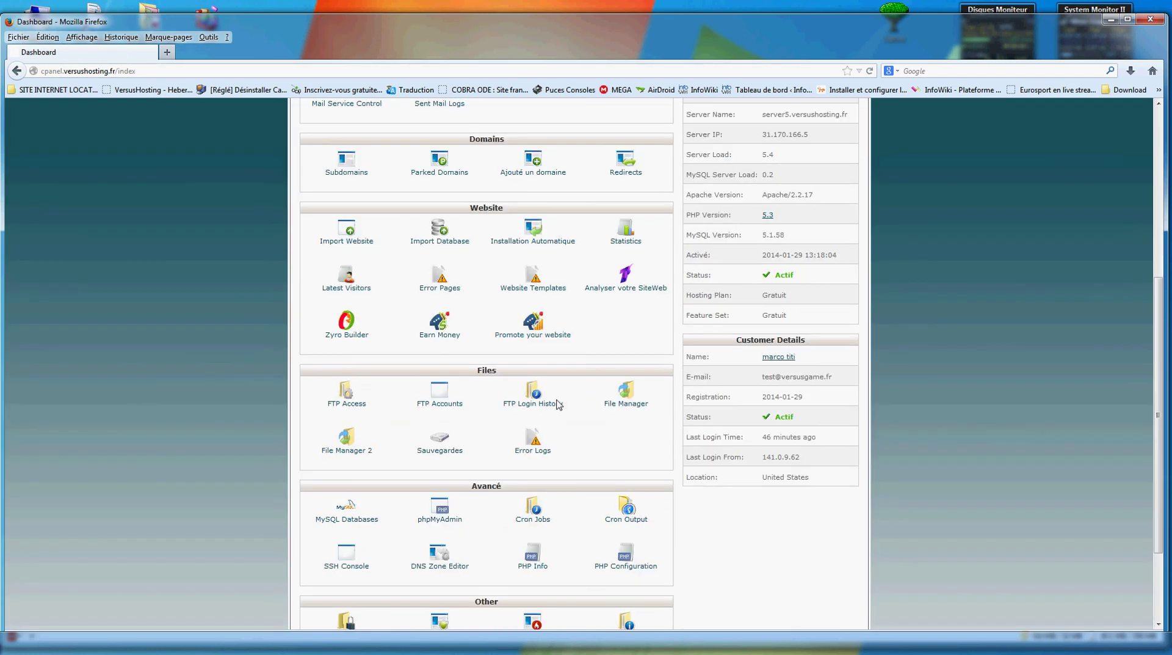
click(349, 207)
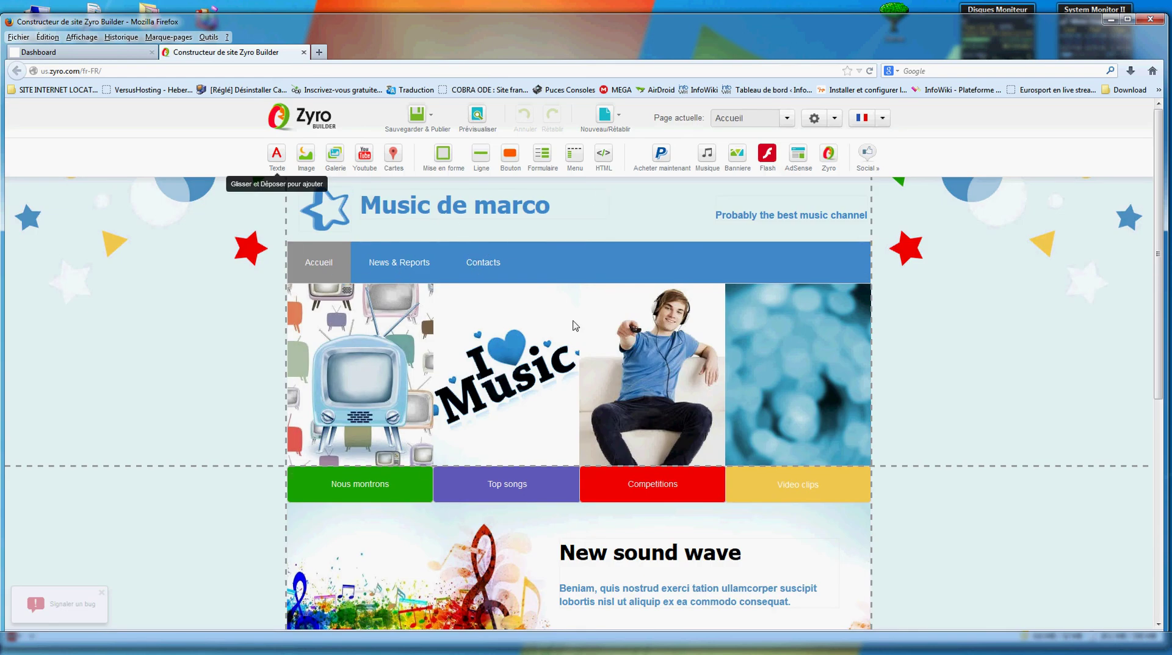
Delete the "Probably the best music channel" tagline from the page header
mouse_move(755, 217)
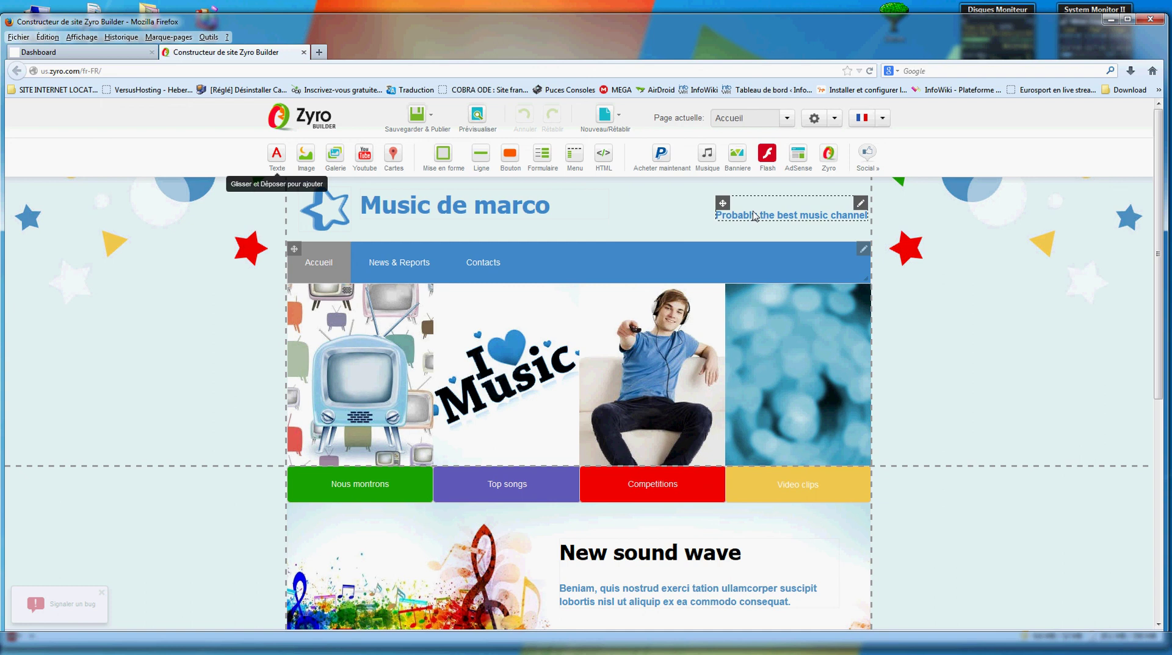
click(860, 203)
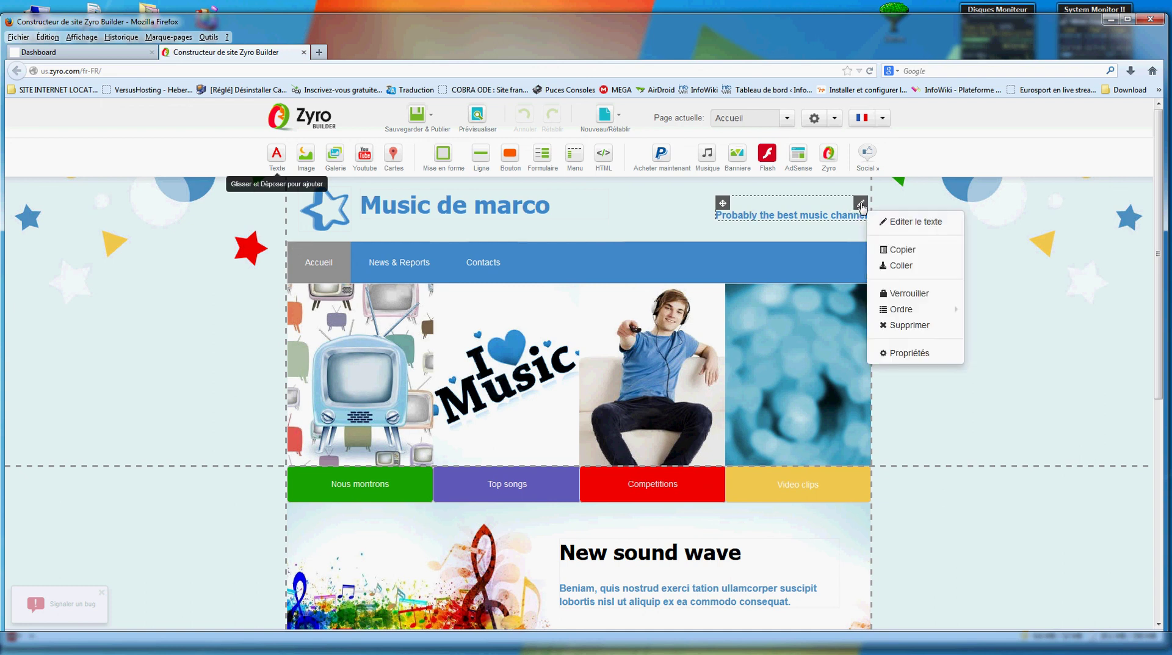
click(893, 325)
Delete the "New sound wave" heading and paragraph text block from the musical notes banner
mouse_move(610, 265)
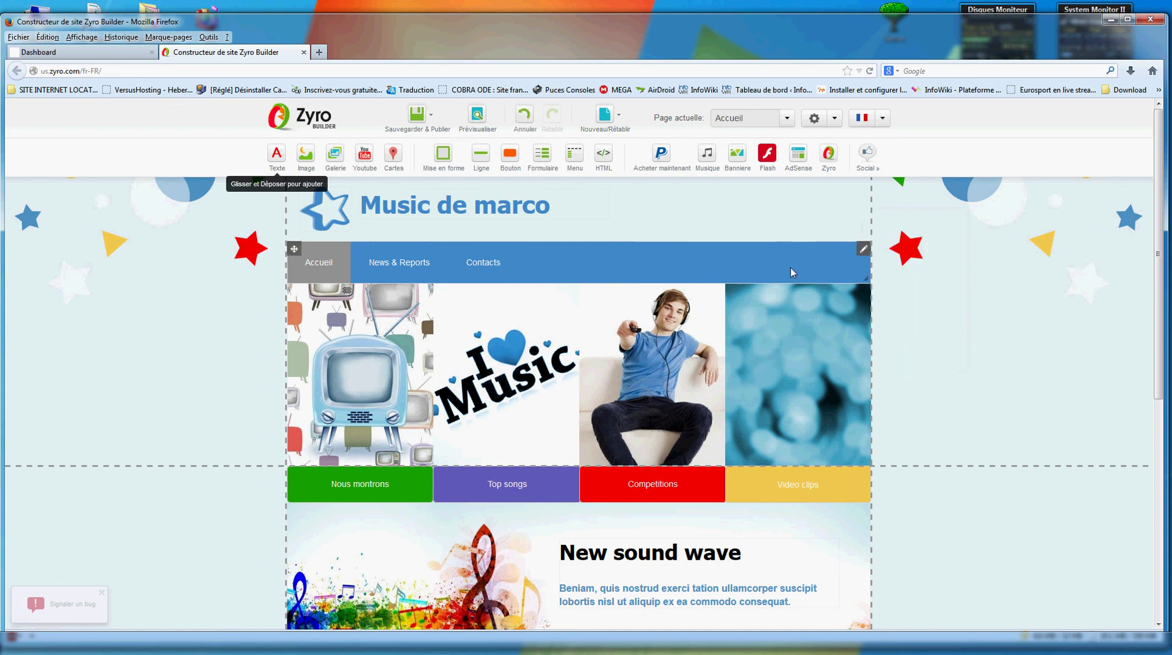
scroll(670, 382, down, 6)
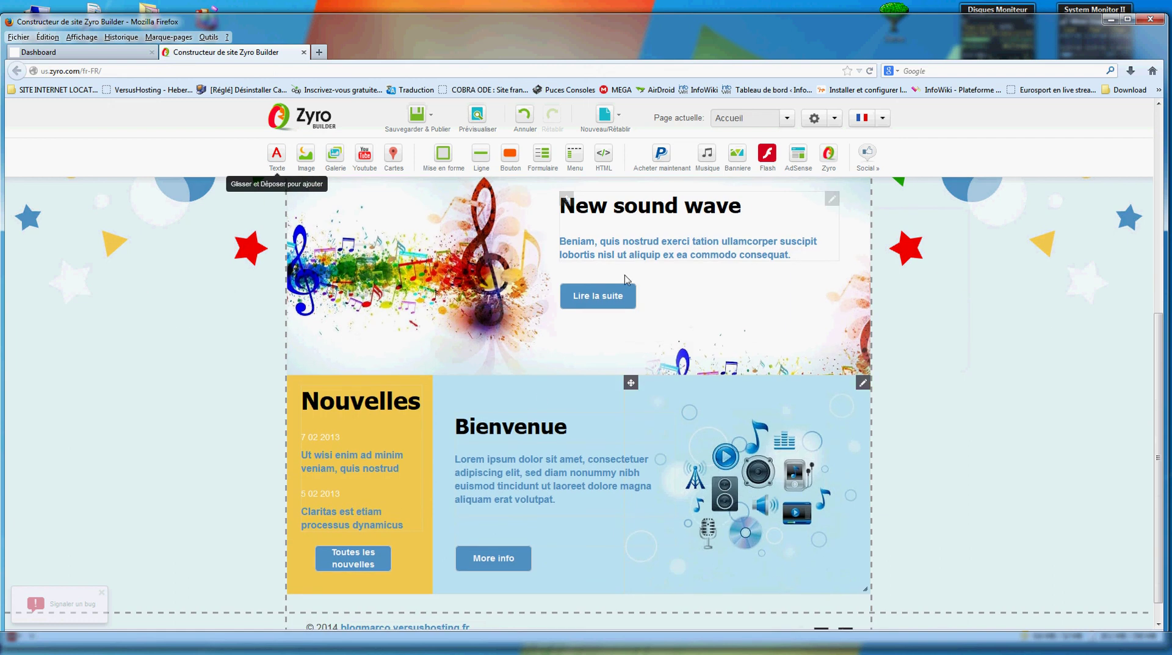
scroll(772, 355, up, 3)
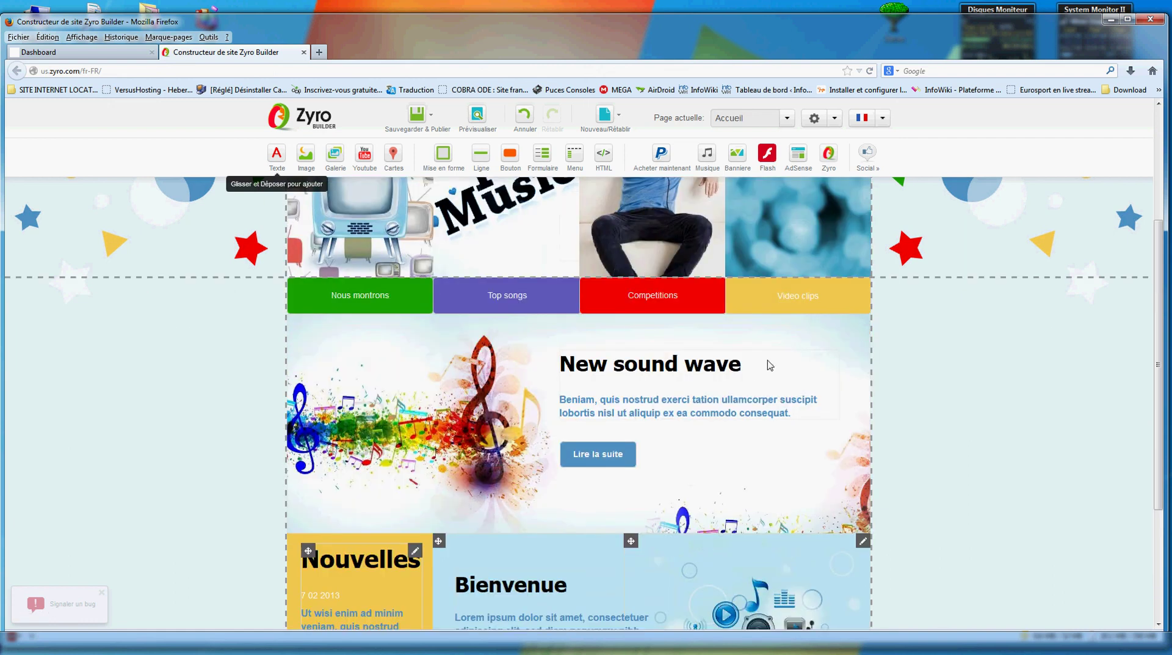
scroll(770, 365, up, 1)
click(831, 407)
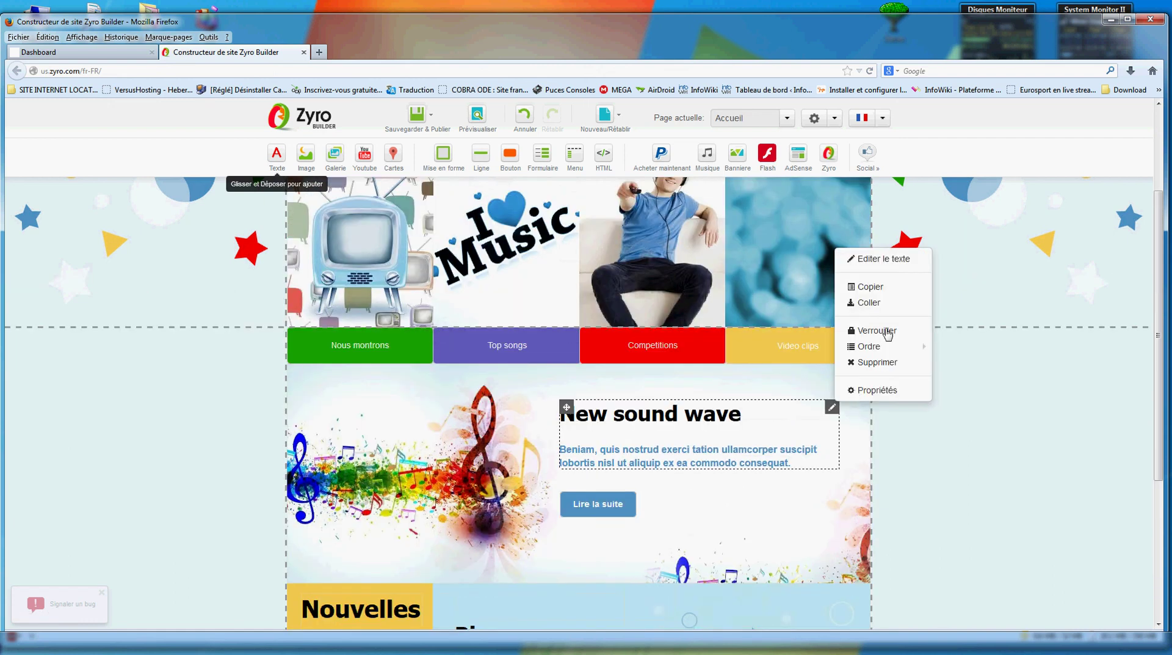
click(867, 362)
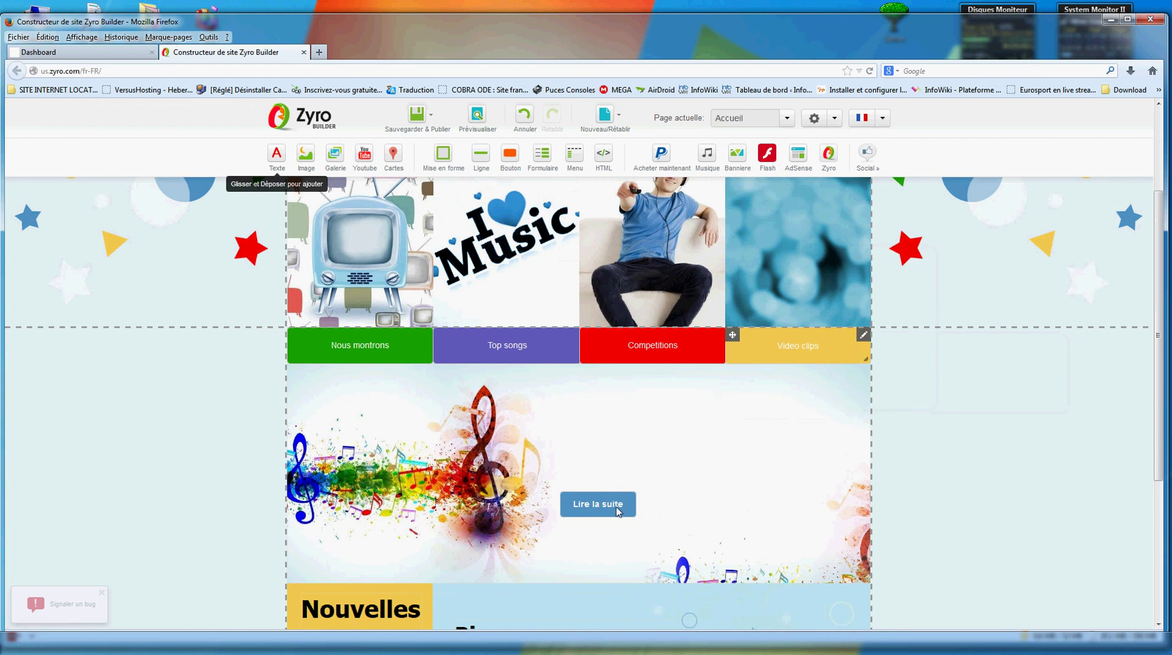
Delete the "Lire la suite" button from the musical notes banner and publish the updated site
click(629, 499)
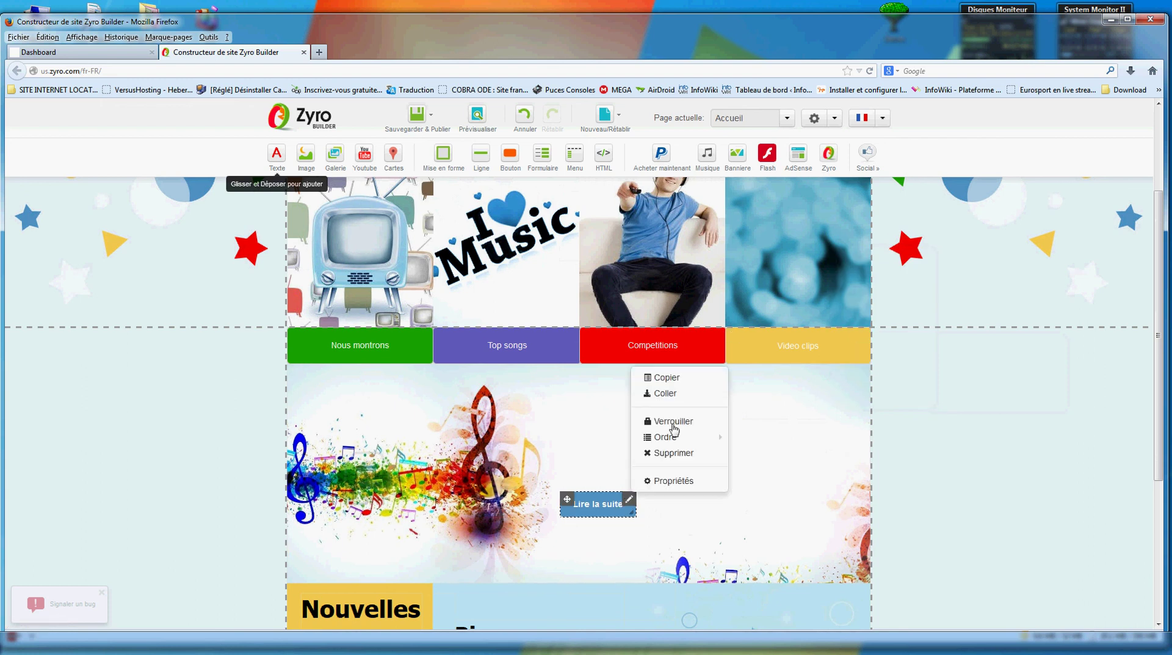
click(672, 452)
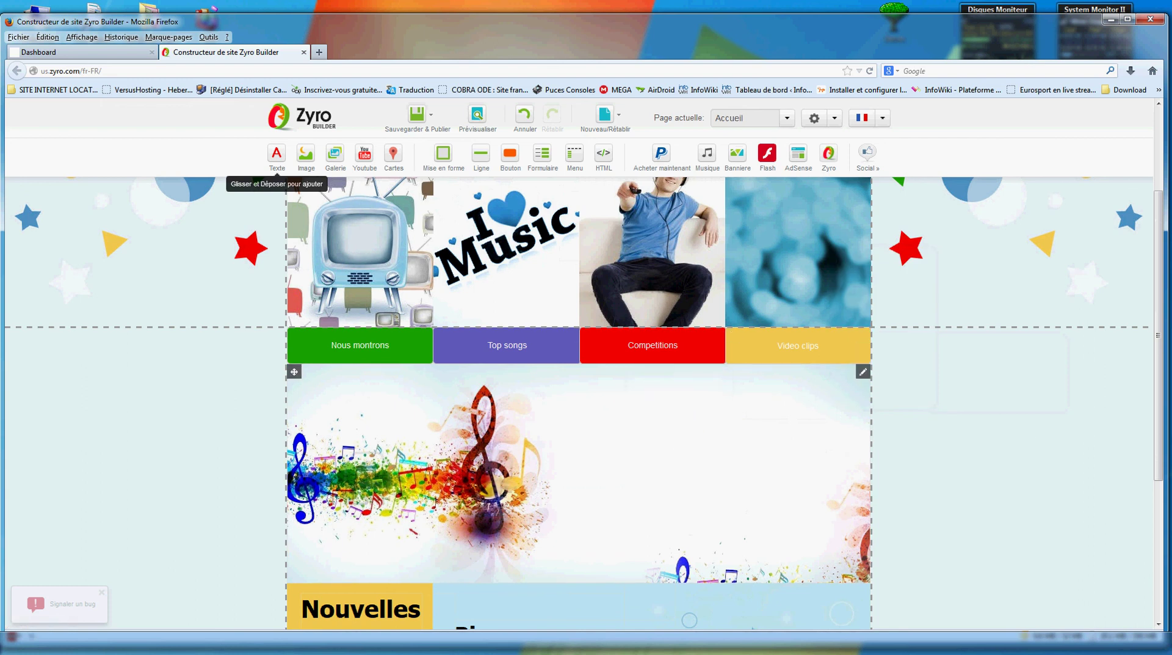
drag(1171, 52, 345, 38)
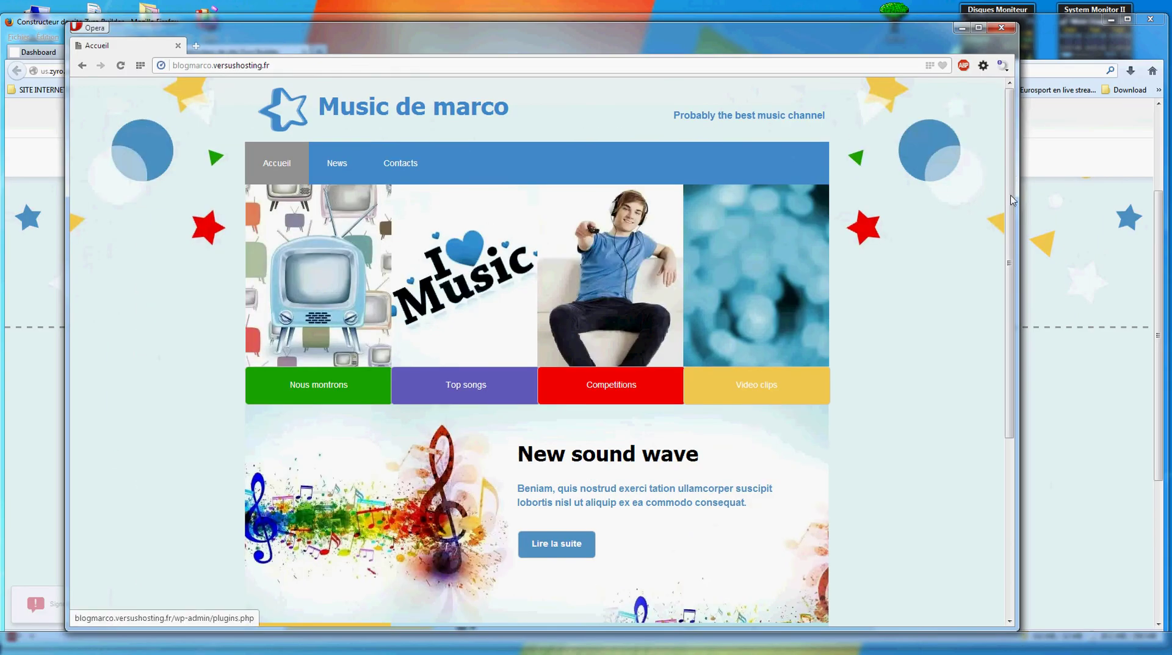
click(918, 14)
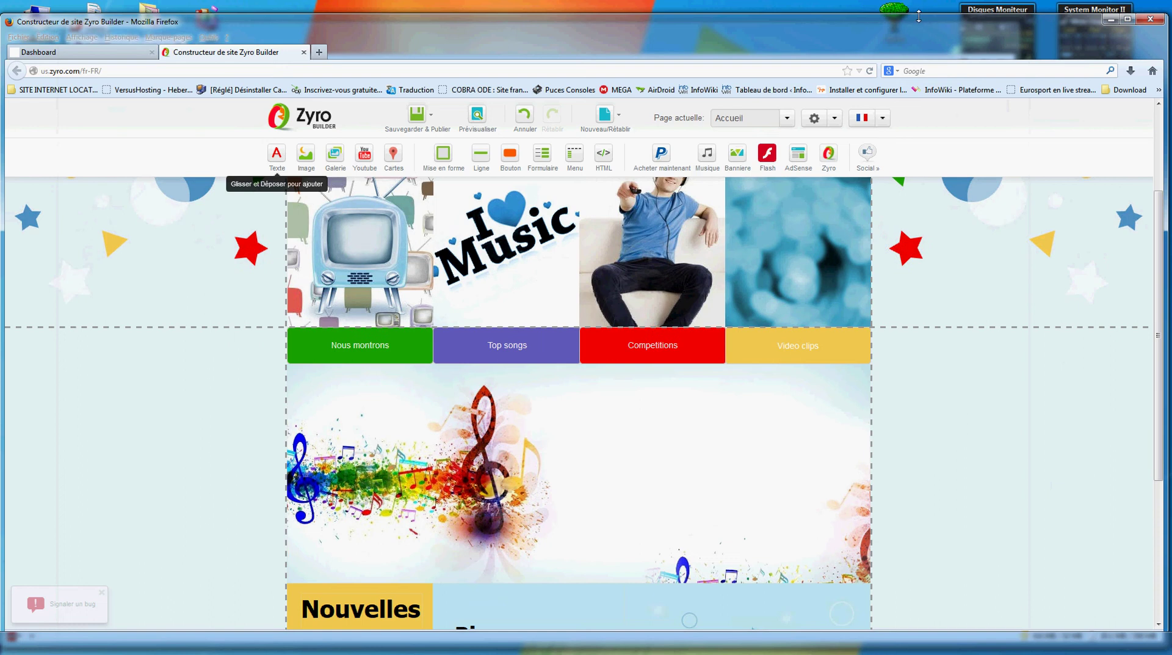
click(416, 120)
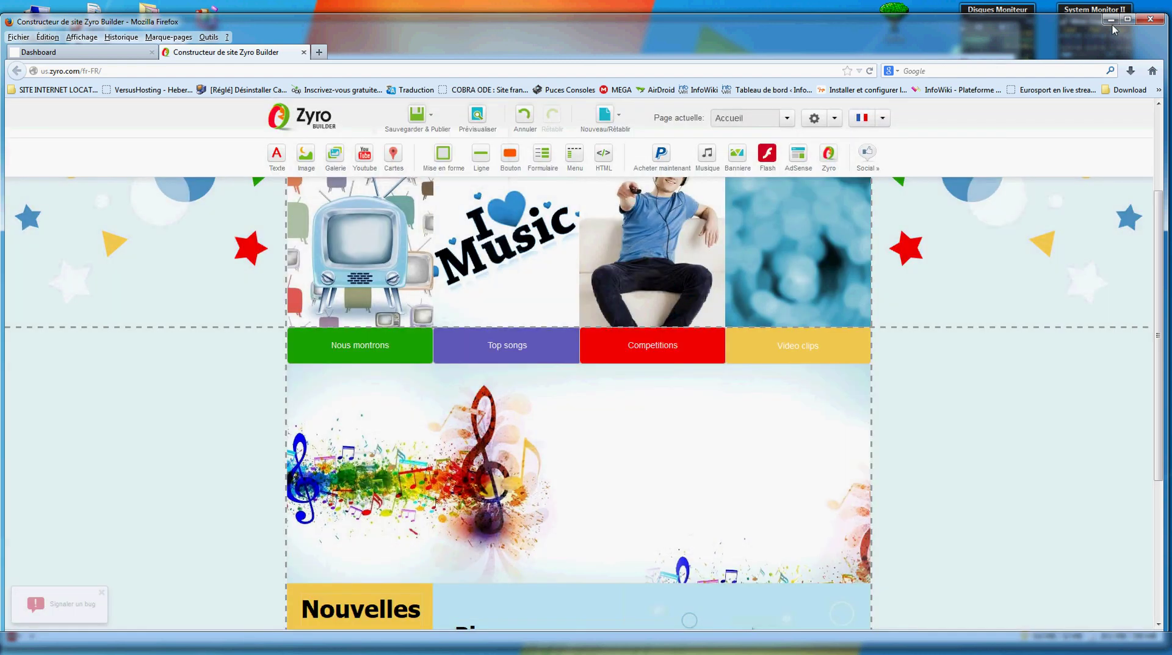
Switch to Opera, reload blogmarco.versushosting.fr, and look over the updated home page from header to footer
click(1111, 20)
click(261, 68)
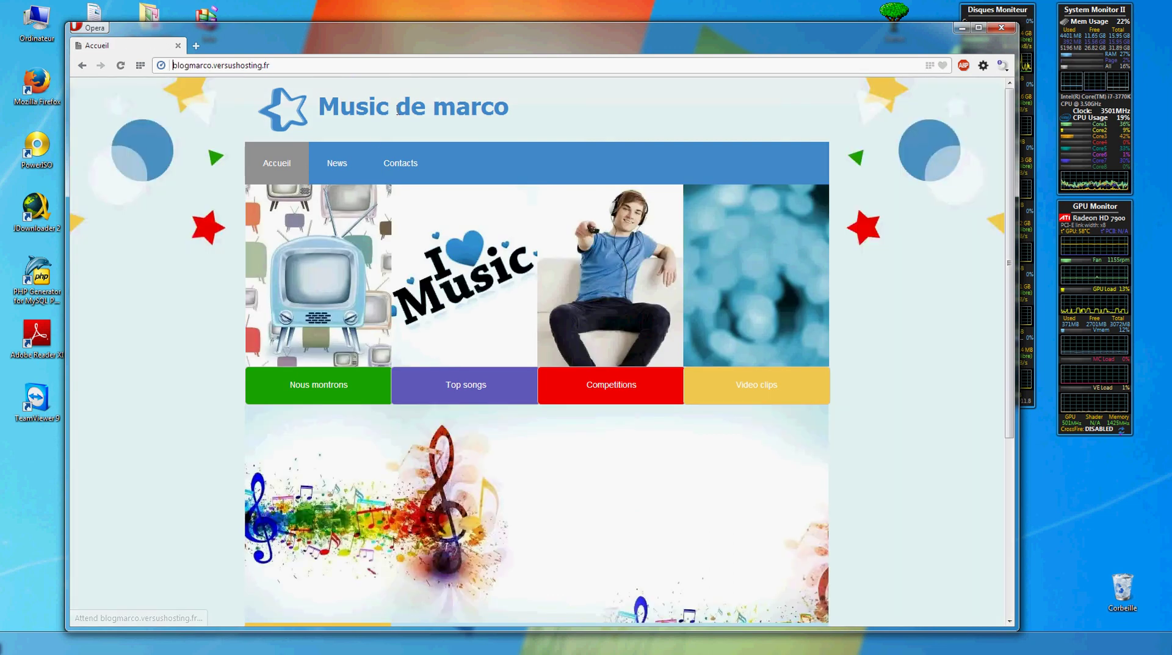
scroll(793, 145, down, 5)
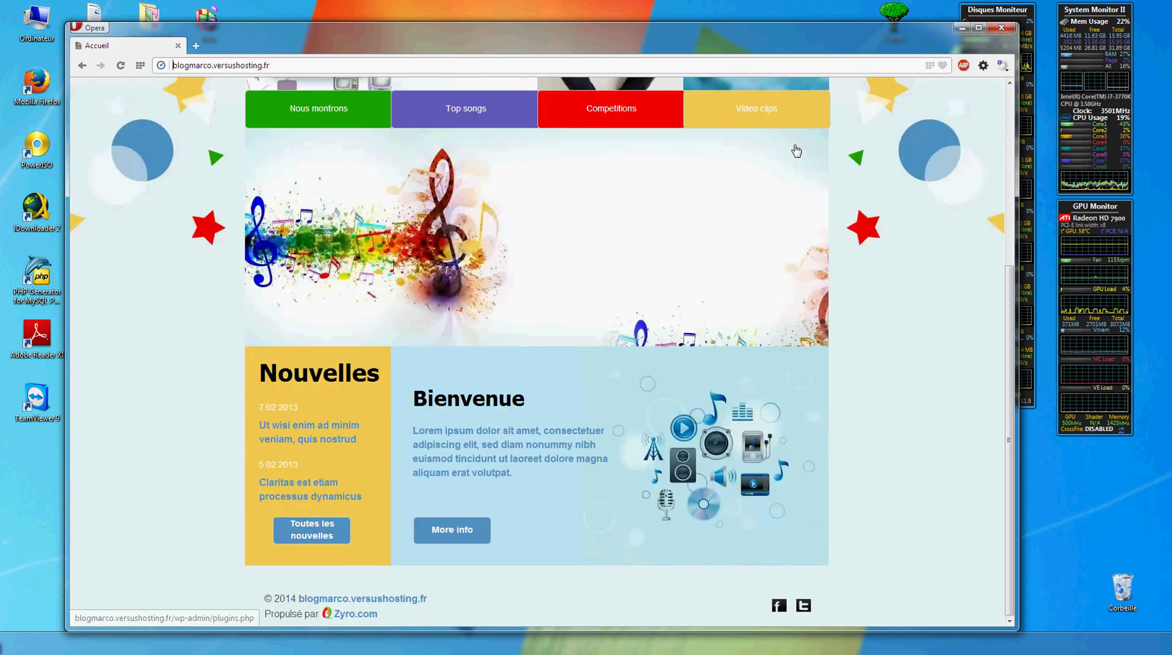
scroll(794, 144, up, 5)
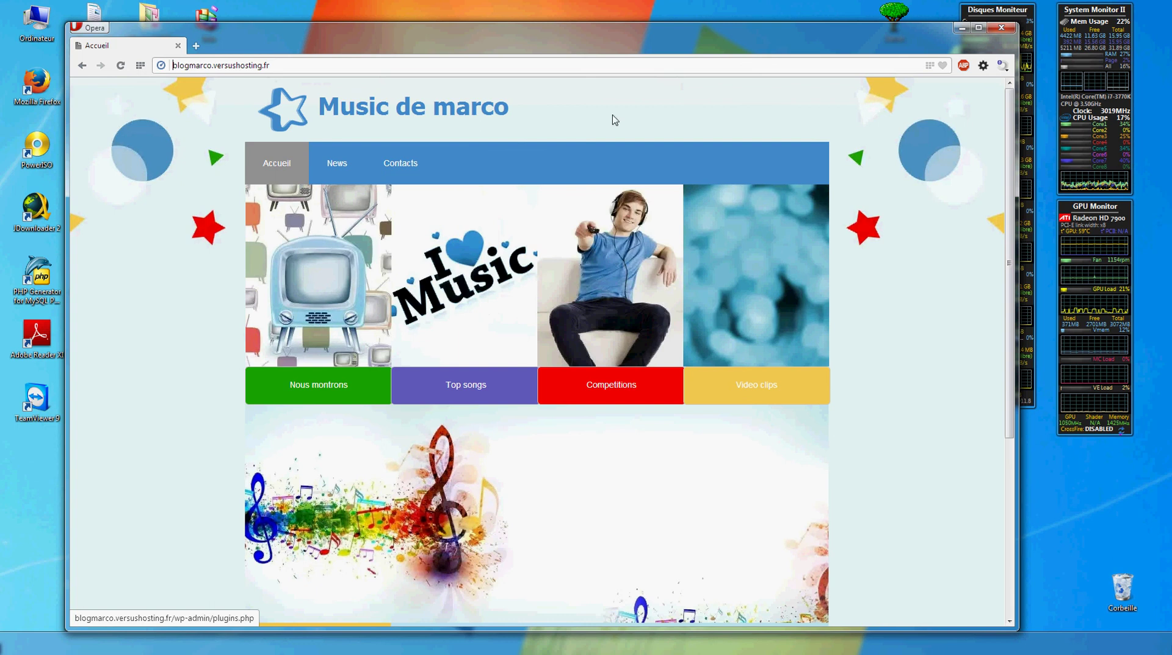
scroll(855, 117, down, 5)
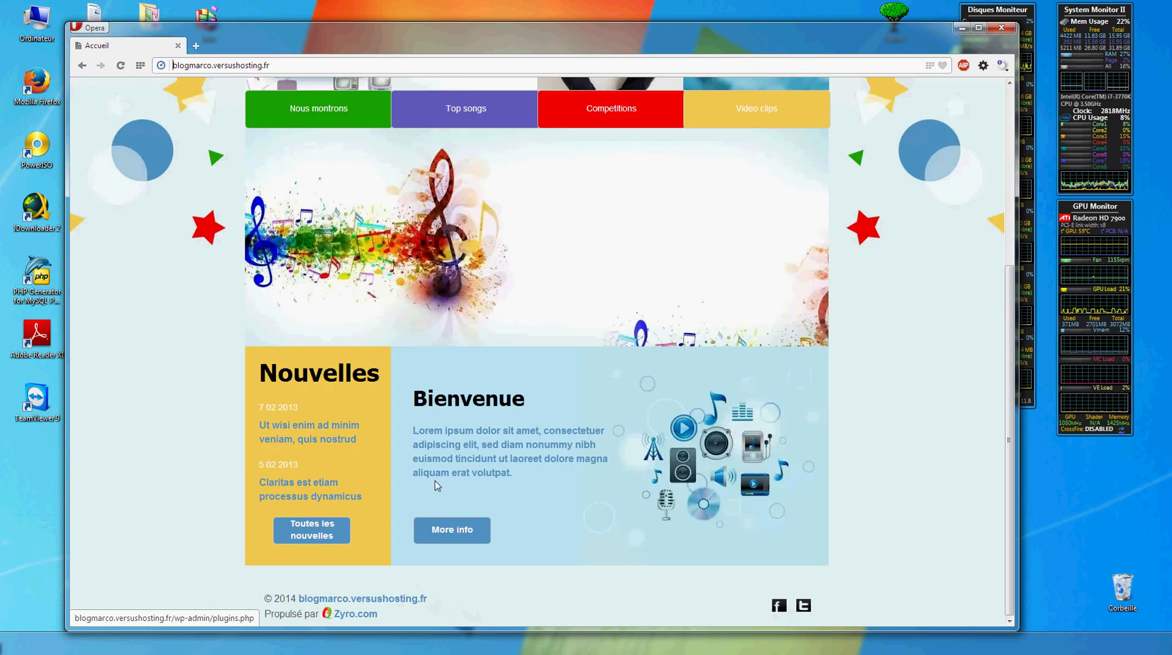
scroll(447, 423, up, 5)
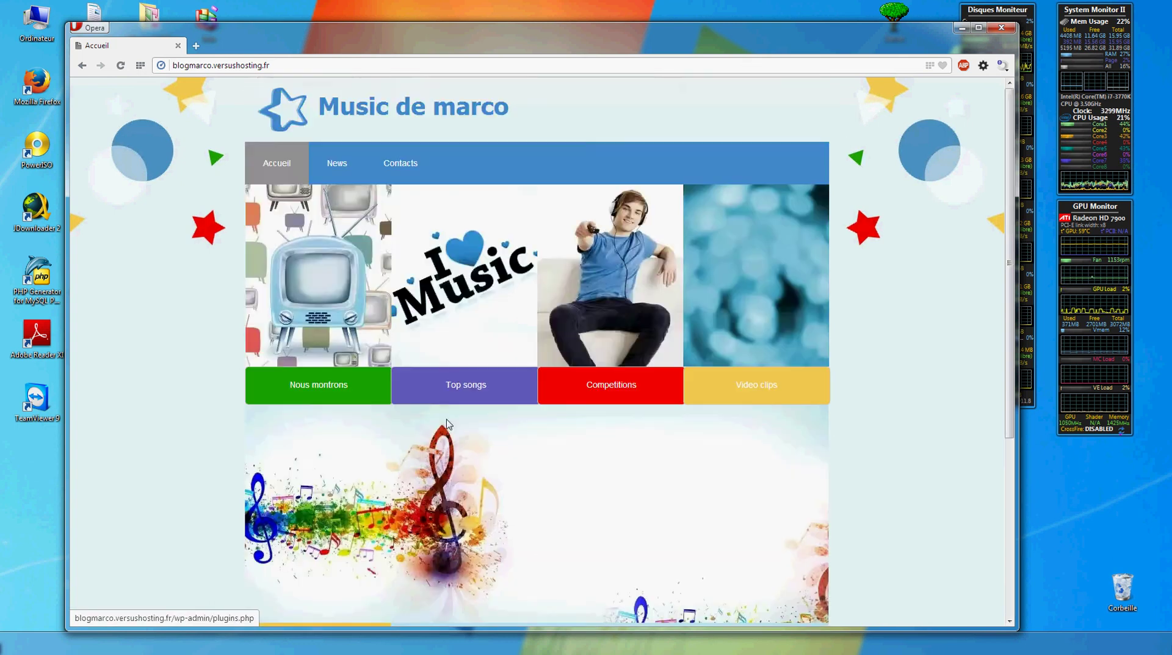
Test the green "Nous montrons" link on the published home page and return to that page
click(354, 397)
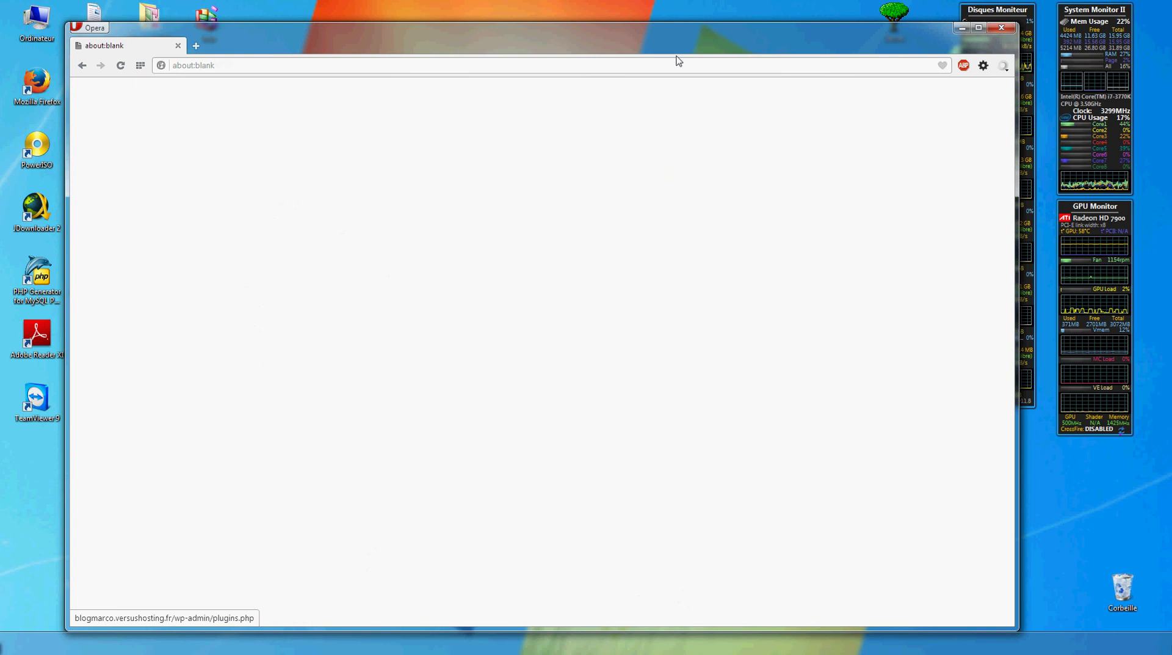
click(83, 66)
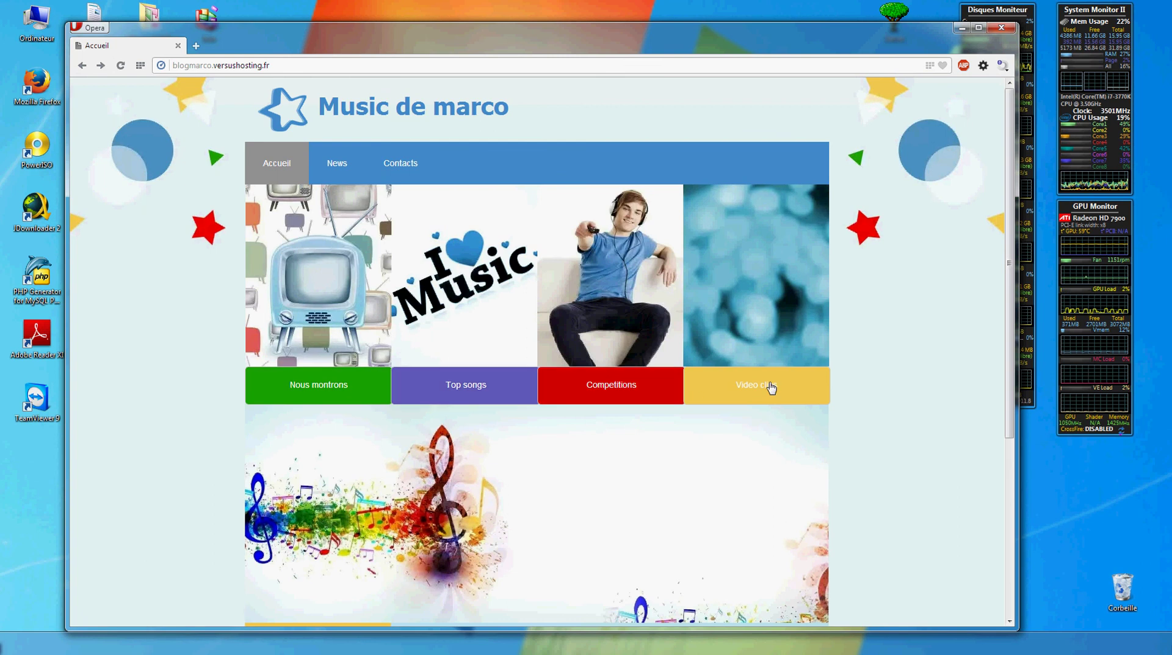
Close the published site in Opera, dismiss its window, and close Zyro Builder in Firefox to return to the hosting dashboard
click(177, 45)
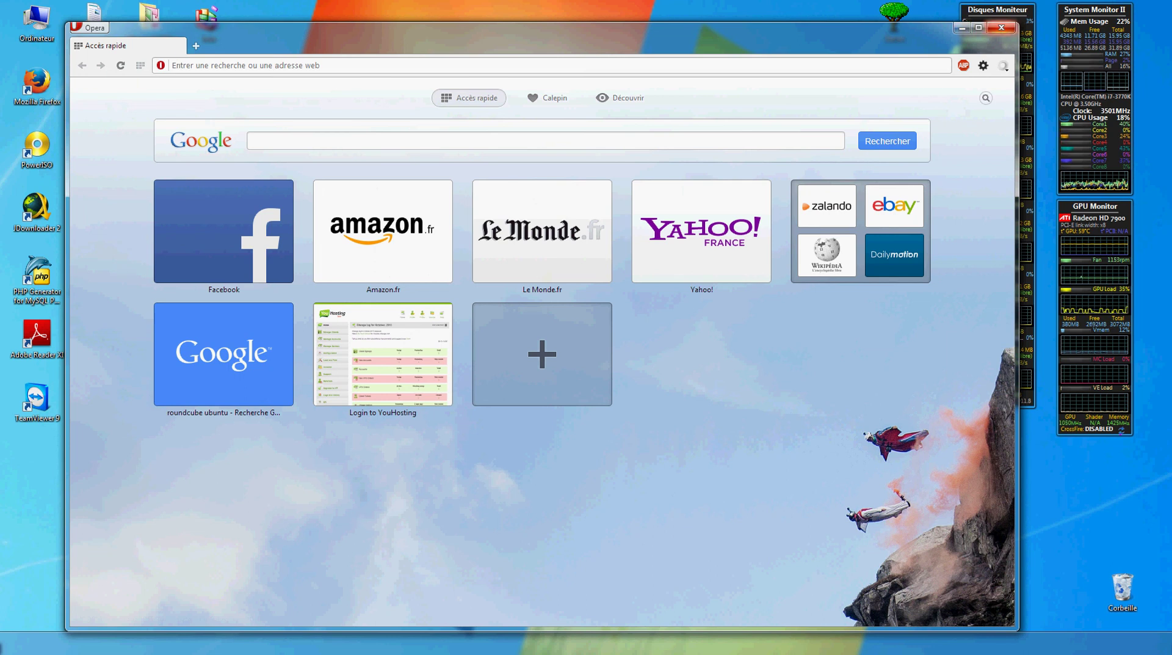
click(963, 27)
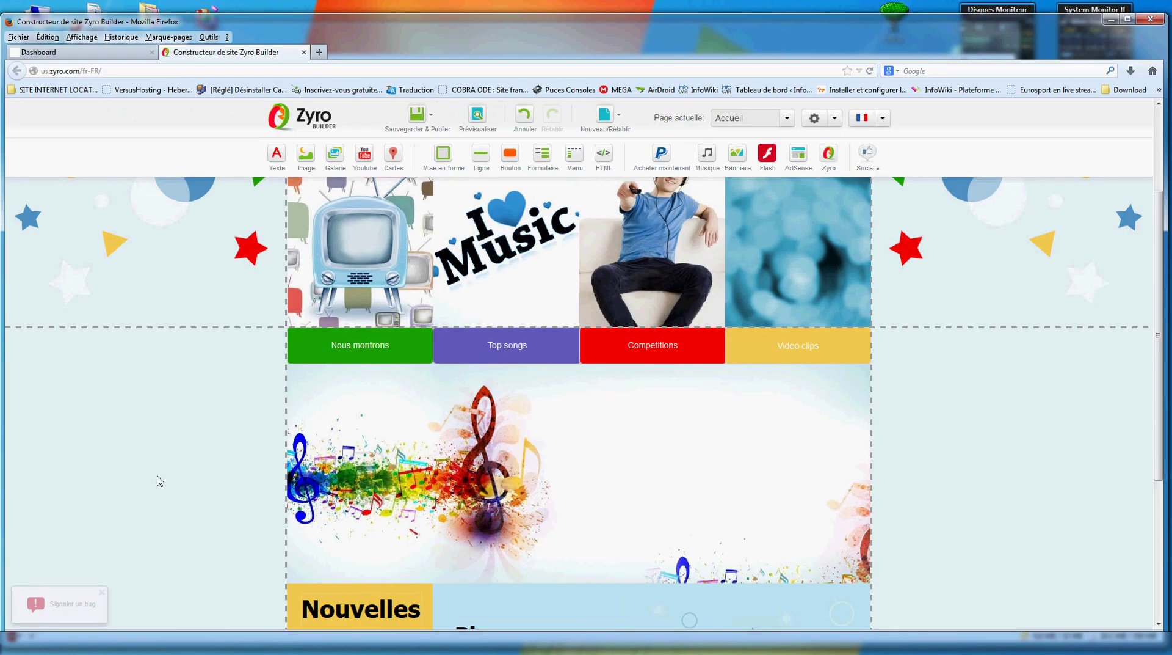
click(304, 52)
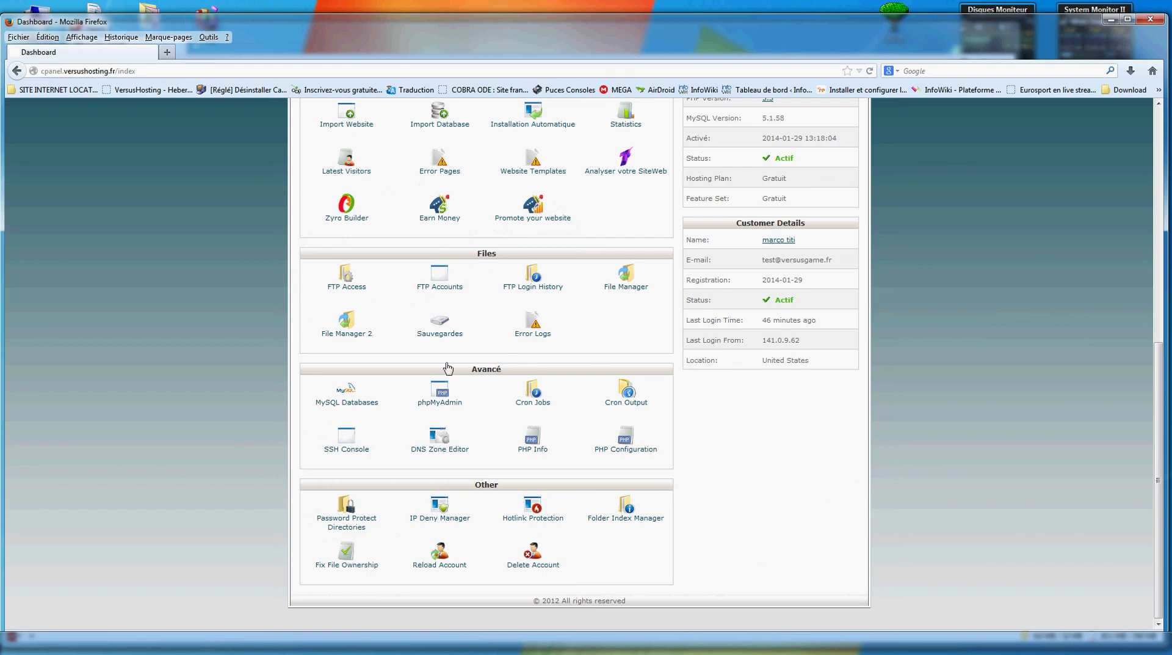
Open File Manager from the Files section of the hosting dashboard
scroll(608, 242, up, 2)
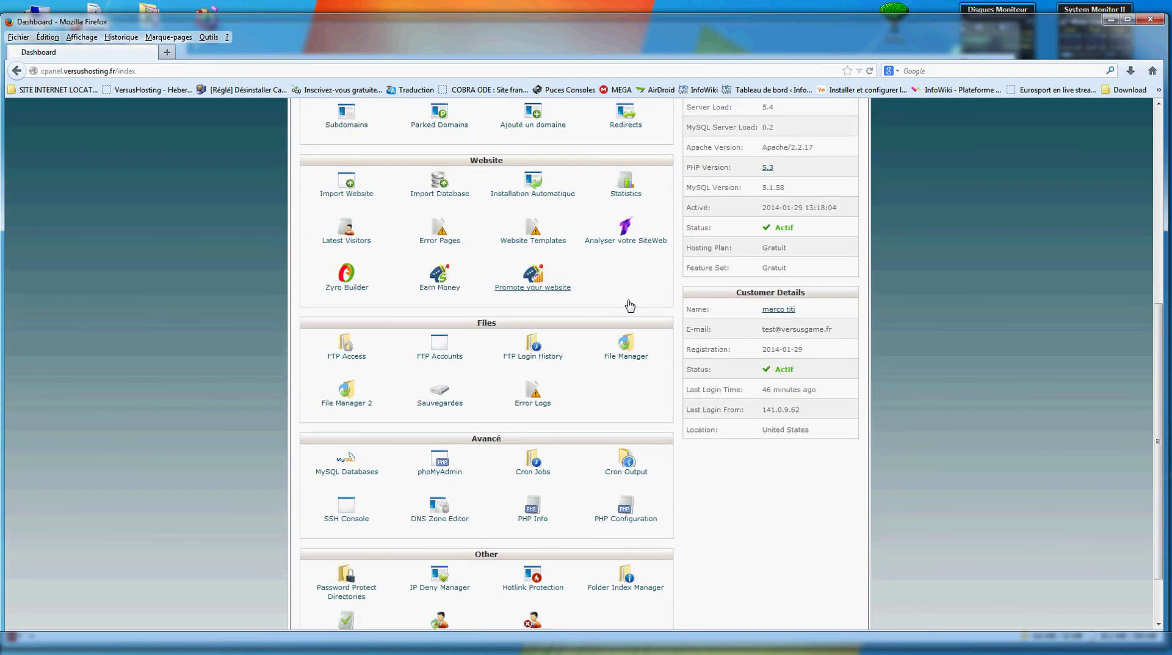
scroll(628, 287, down, 2)
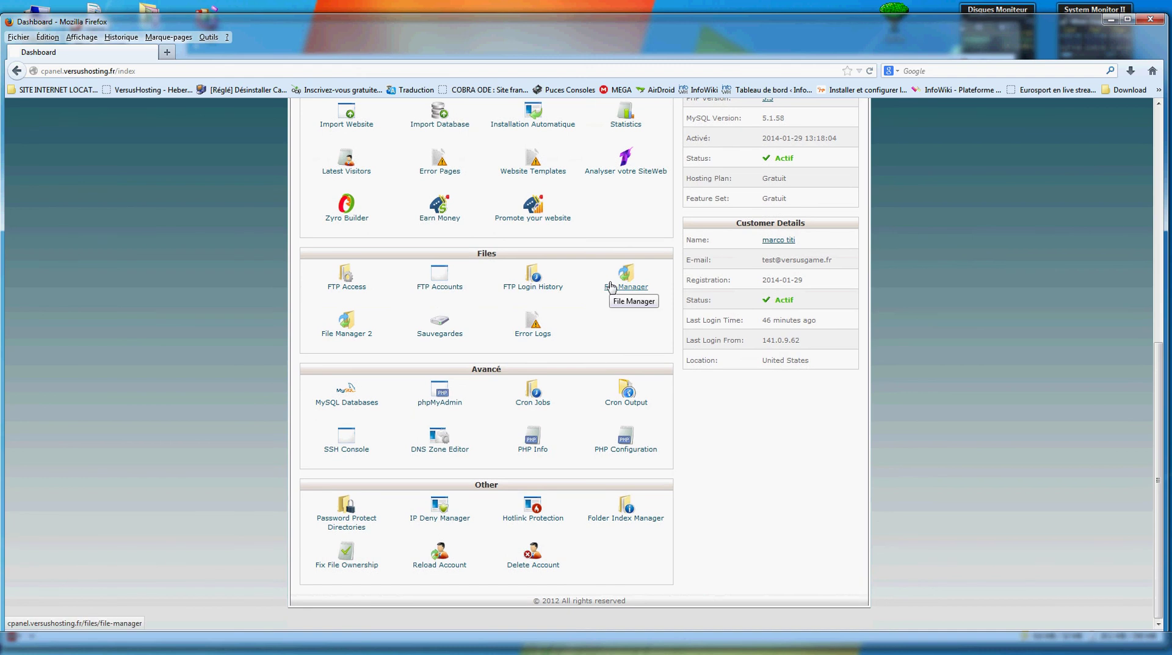
click(612, 287)
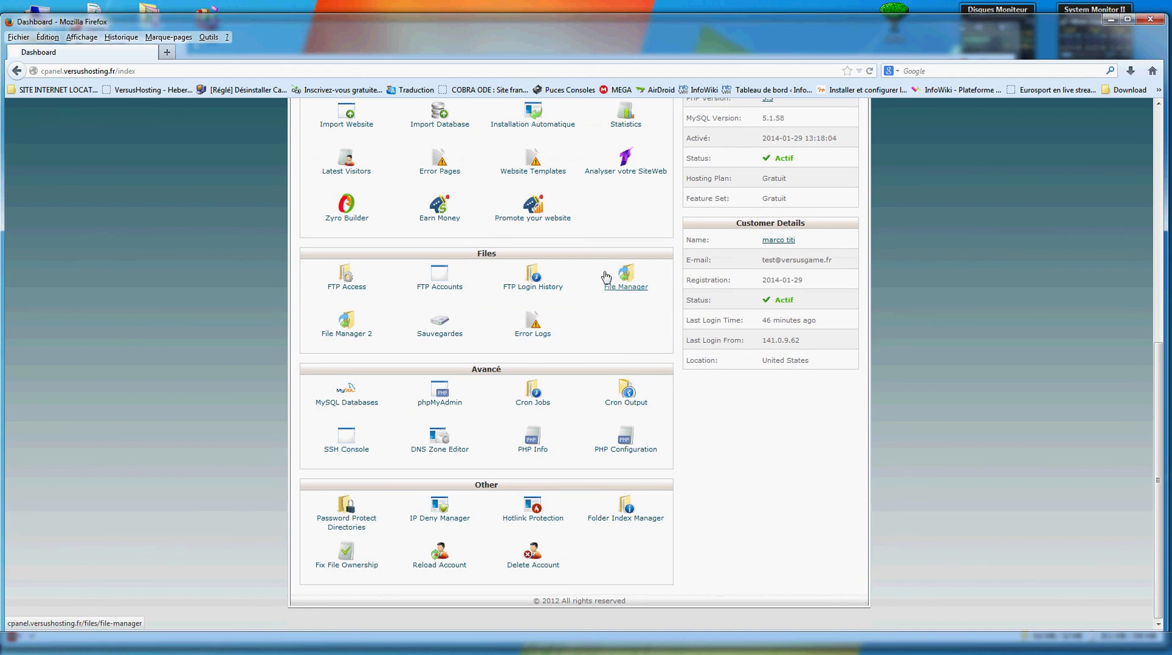